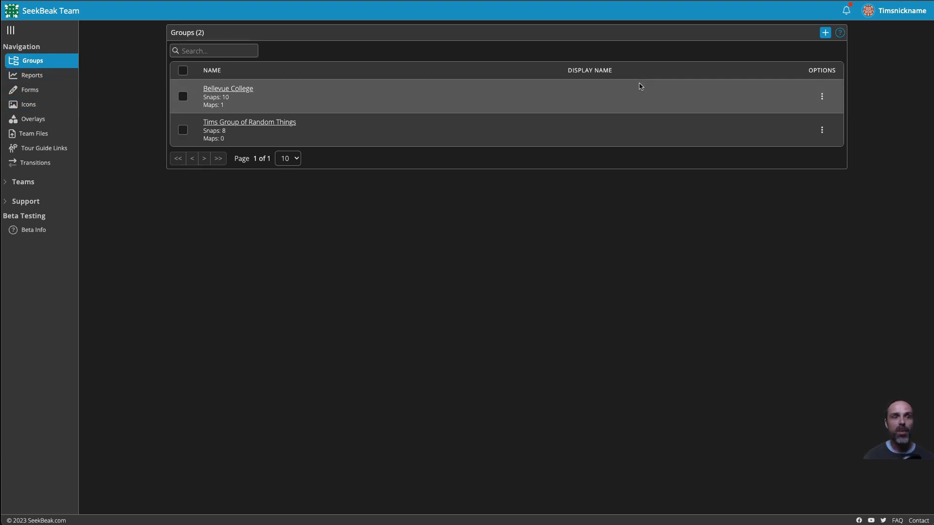
# Step: Create a new group named "Demo Group" and save it
pyautogui.click(825, 33)
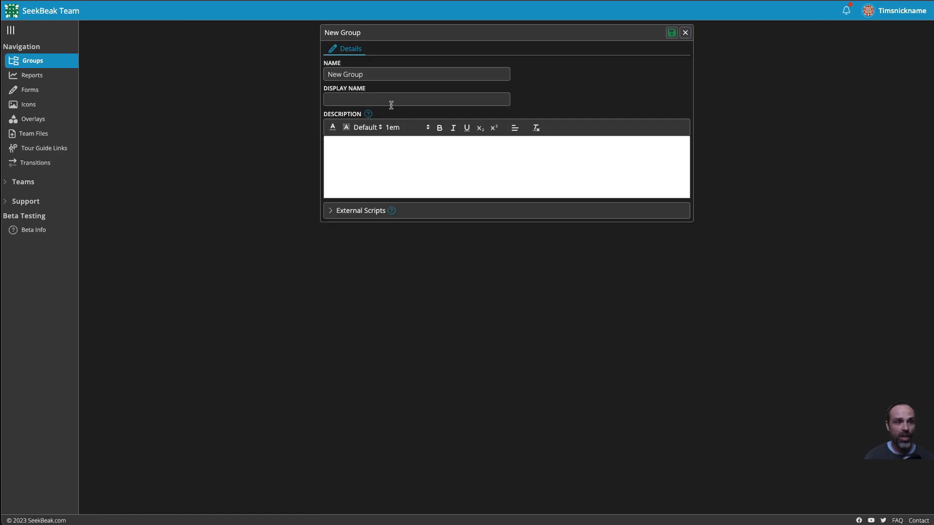
pyautogui.click(382, 75)
pyautogui.write('Demo Groupo')
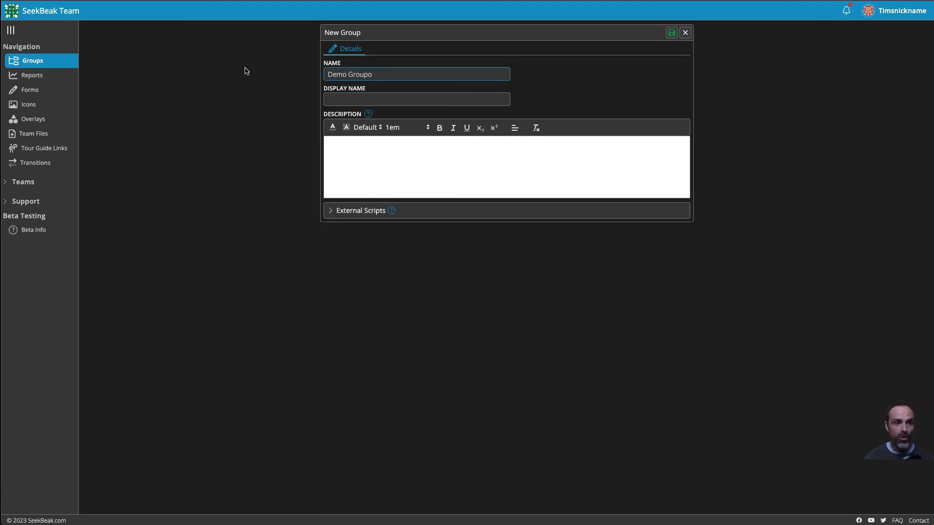
pyautogui.press('BackSpace')
pyautogui.click(369, 102)
pyautogui.click(346, 159)
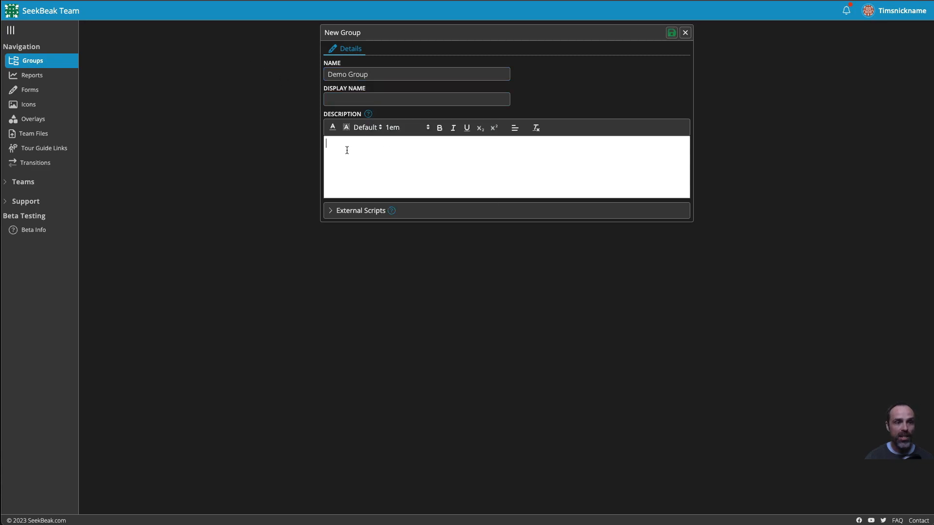
pyautogui.click(353, 212)
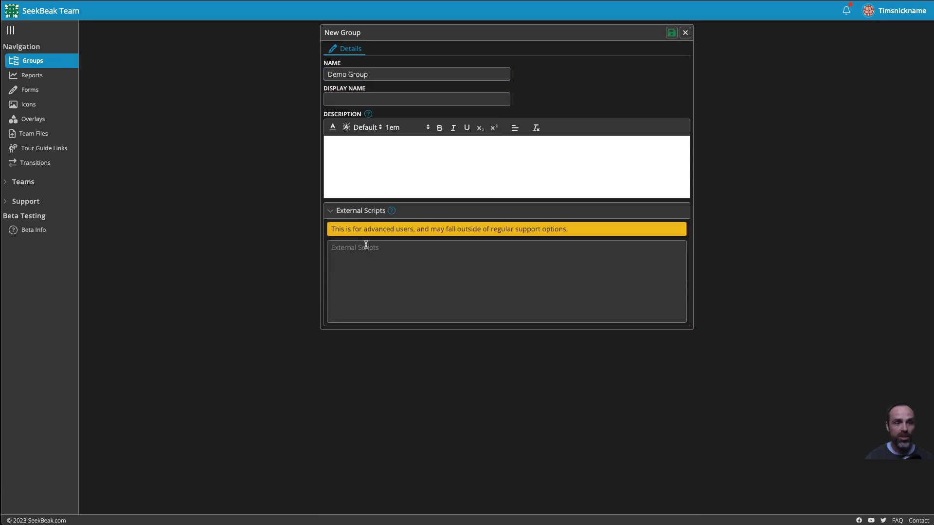
pyautogui.click(348, 213)
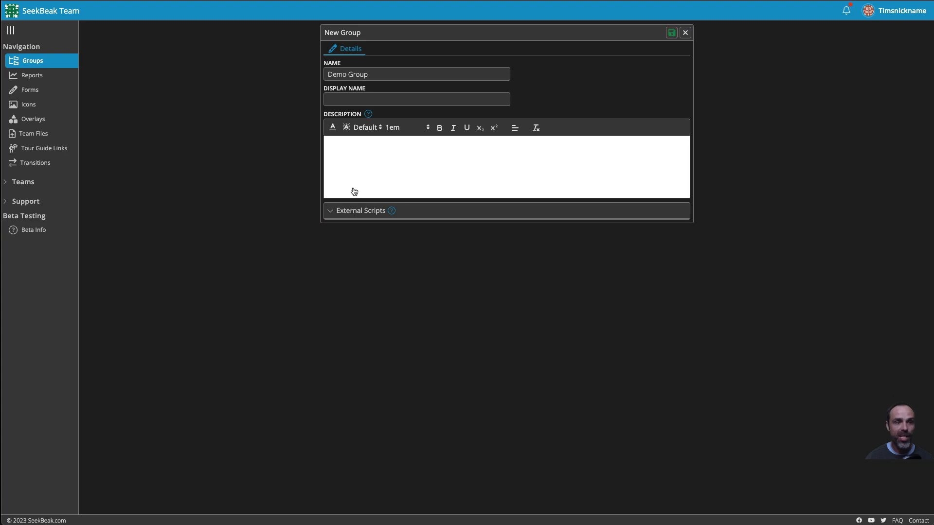
pyautogui.click(671, 33)
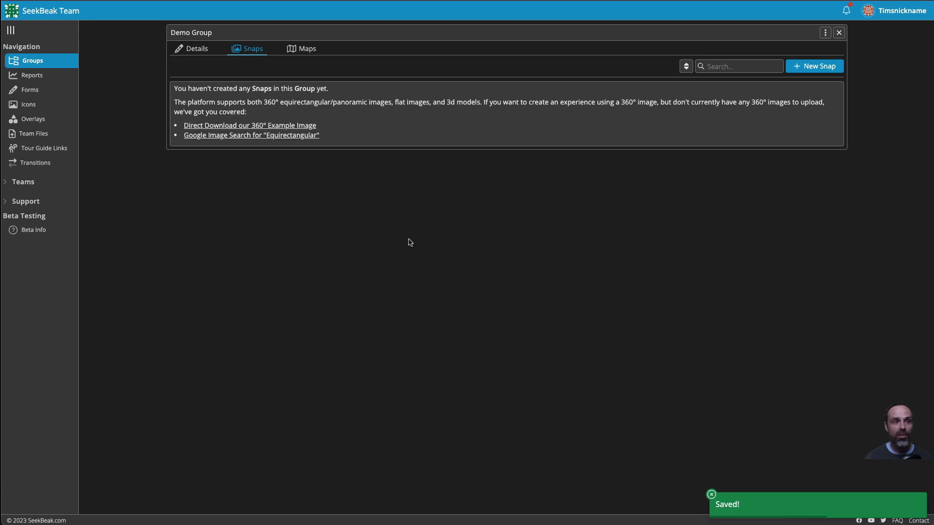
# Step: Look through the new group's Details, Snaps and Maps tabs
pyautogui.click(202, 54)
pyautogui.click(243, 52)
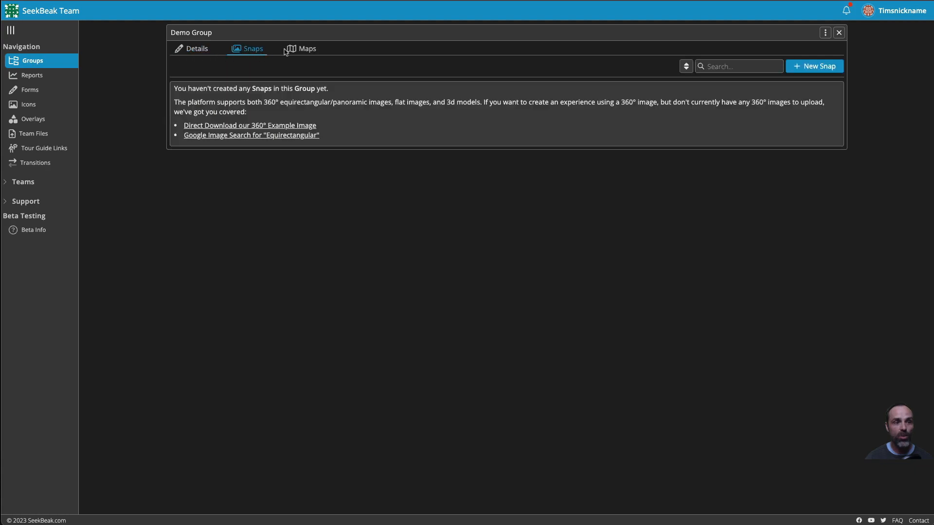
pyautogui.click(304, 49)
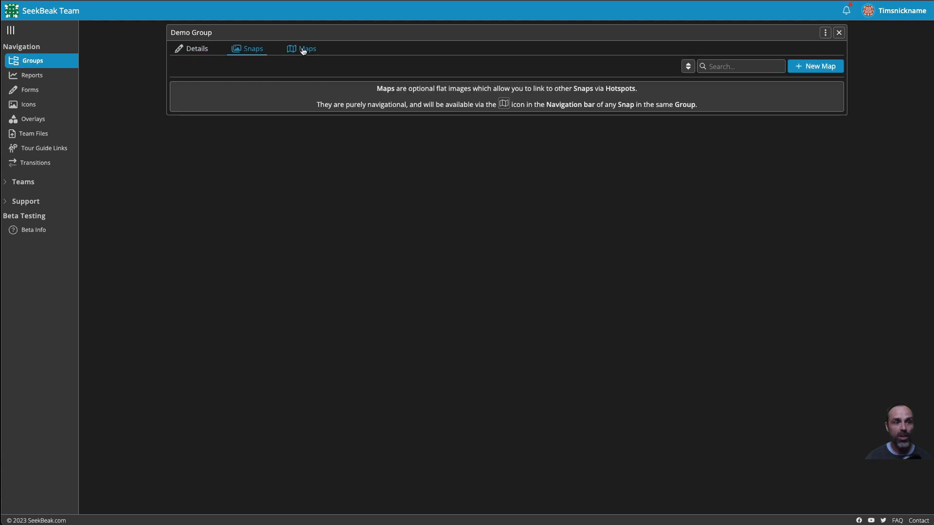
pyautogui.click(254, 51)
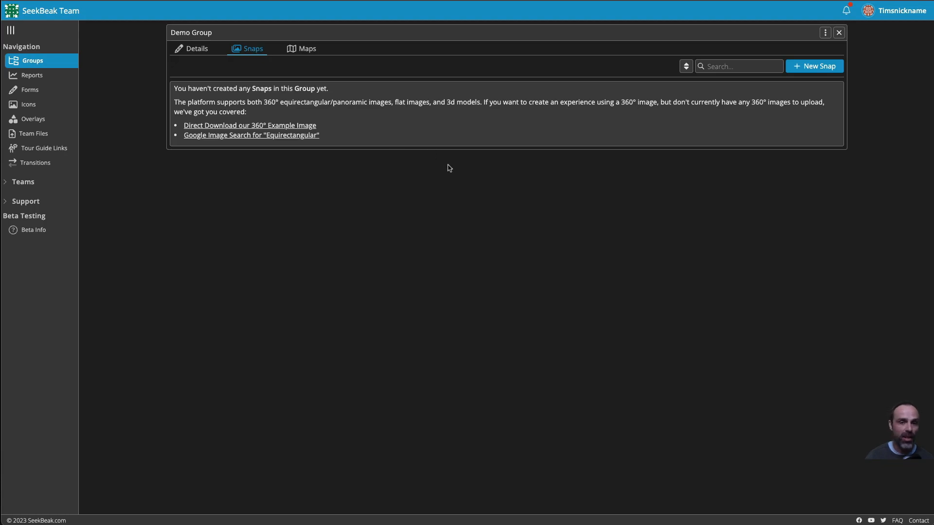
# Step: Start a new 3D Scene snap and upload the 3D model file
pyautogui.click(811, 68)
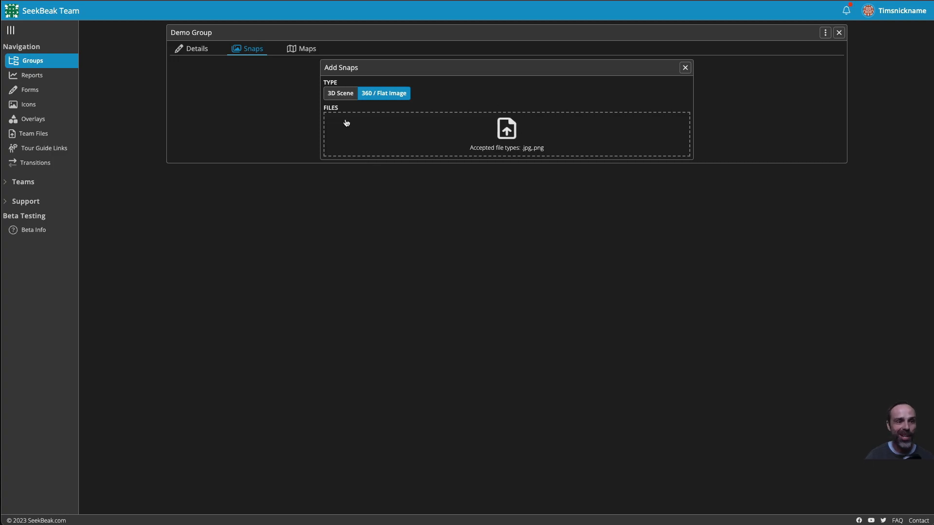
pyautogui.click(340, 94)
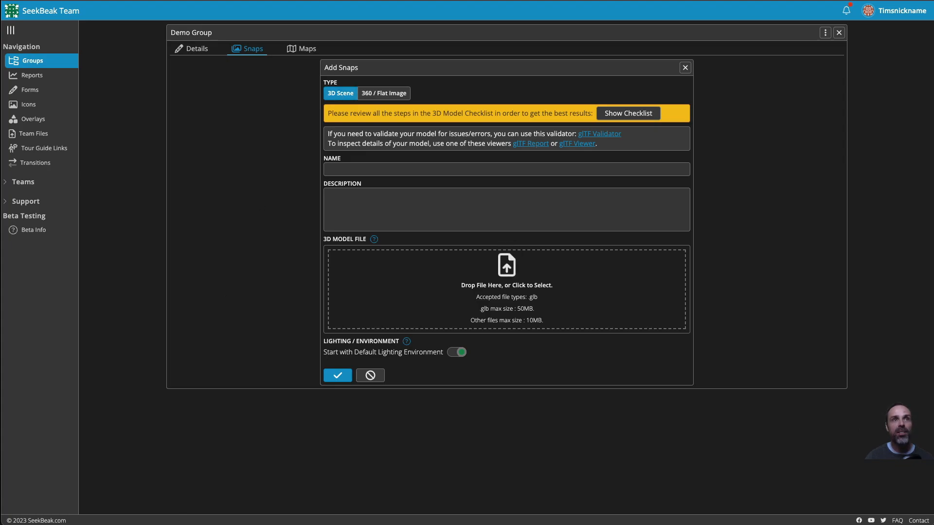
pyautogui.moveTo(525, 271); pyautogui.dragTo(524, 282)
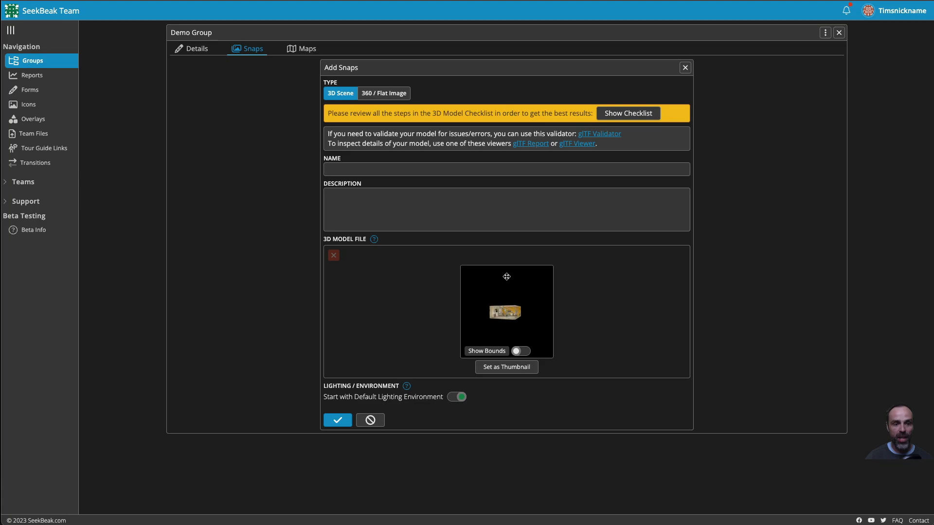
# Step: Orbit and zoom the model preview into the room, then set that view as the thumbnail
pyautogui.moveTo(530, 299); pyautogui.dragTo(493, 328)
pyautogui.scroll(10, 504, 325)
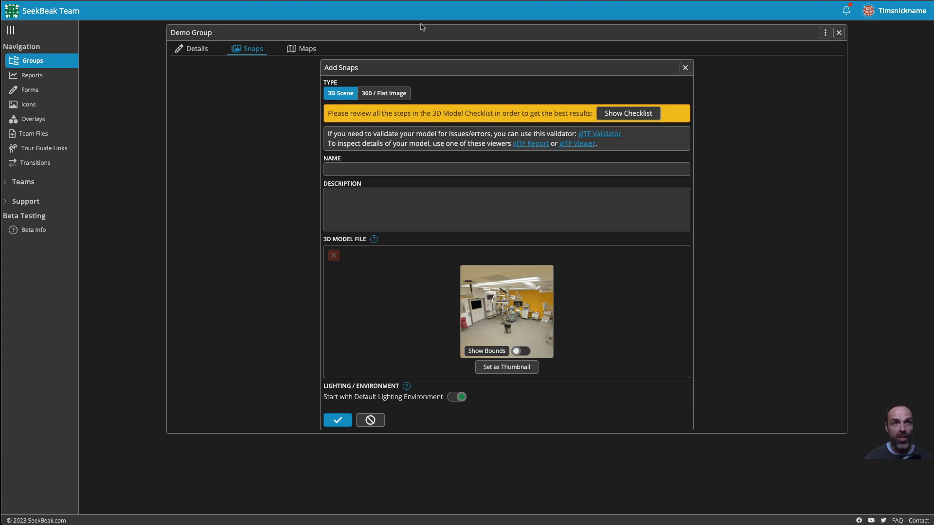
pyautogui.moveTo(493, 325)
pyautogui.mouseDown()
pyautogui.moveTo(488, 318)
pyautogui.moveTo(510, 322)
pyautogui.mouseUp()
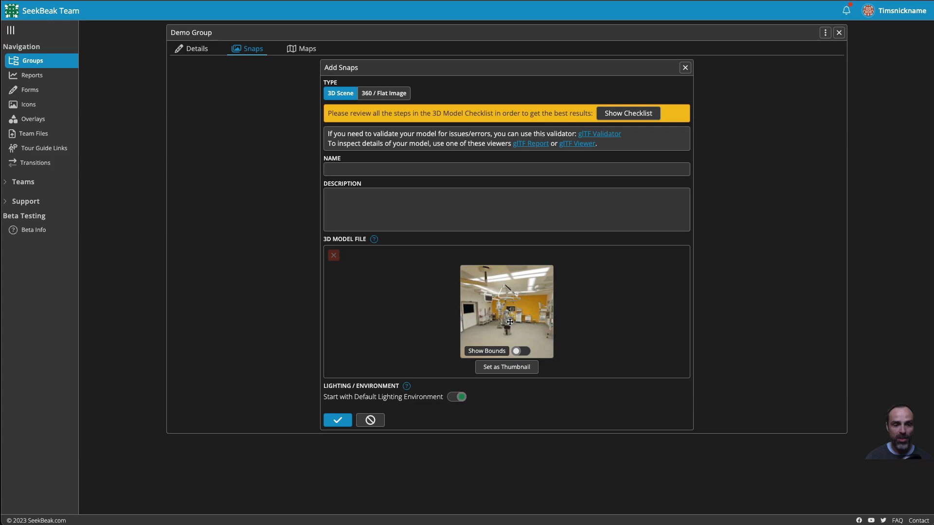
pyautogui.click(512, 367)
# Step: Name the snap "Hospital Room" and save it
pyautogui.click(363, 164)
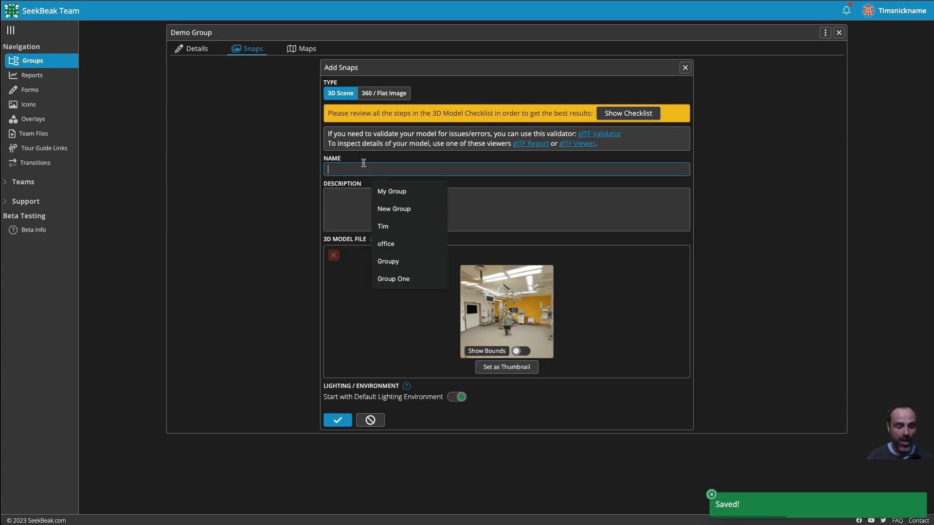
pyautogui.write('Hos')
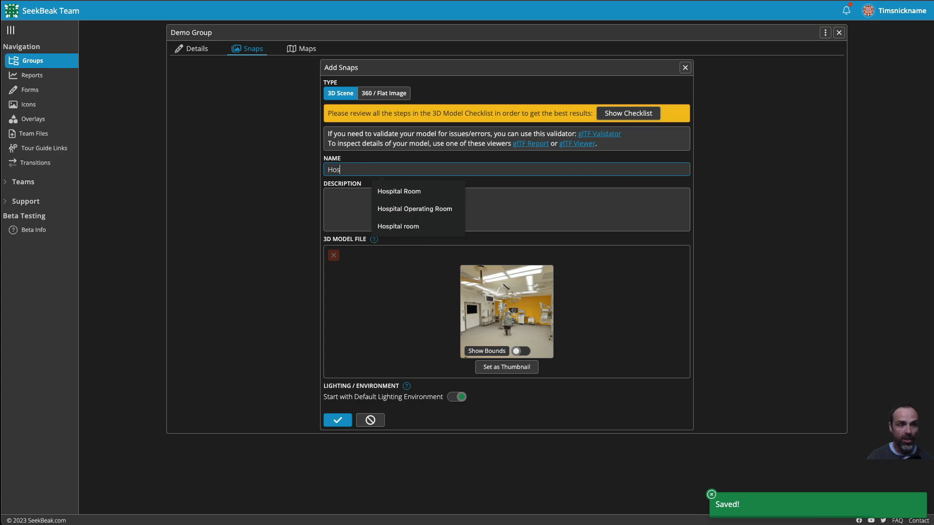
pyautogui.write('pital Room')
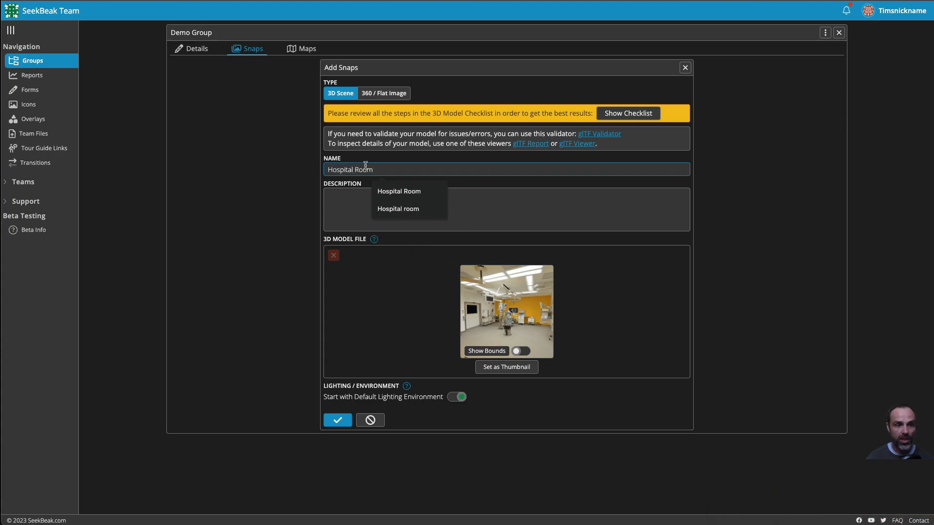
pyautogui.click(384, 191)
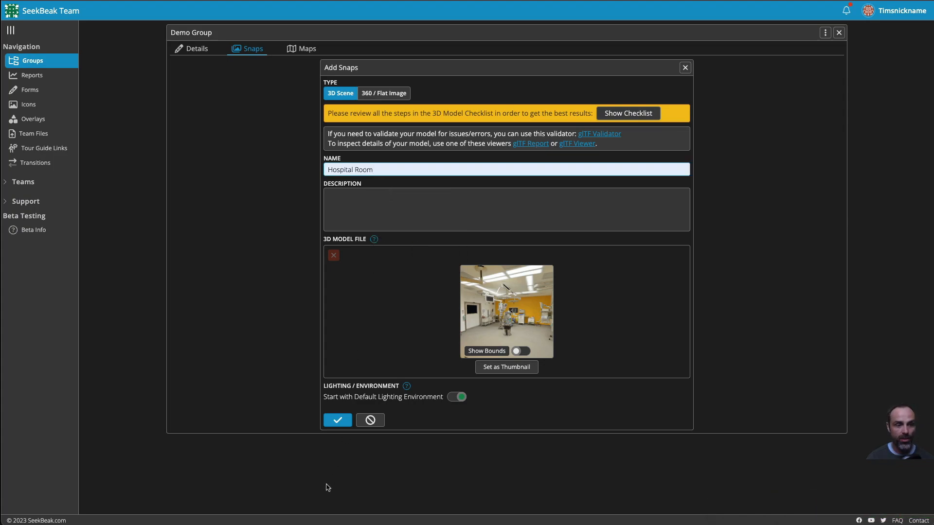
pyautogui.click(332, 417)
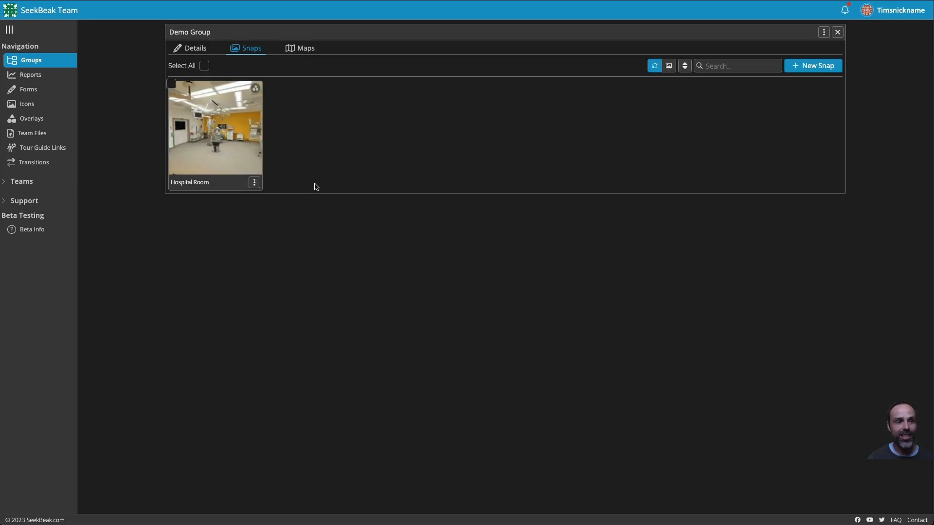
# Step: Open the Hospital Room snap and switch it into edit mode
pyautogui.click(214, 129)
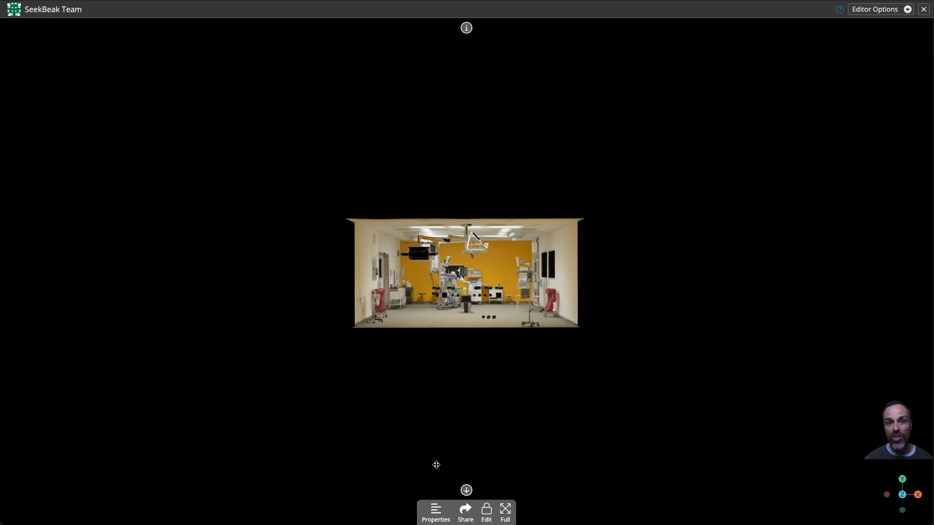
pyautogui.moveTo(423, 438); pyautogui.dragTo(396, 396)
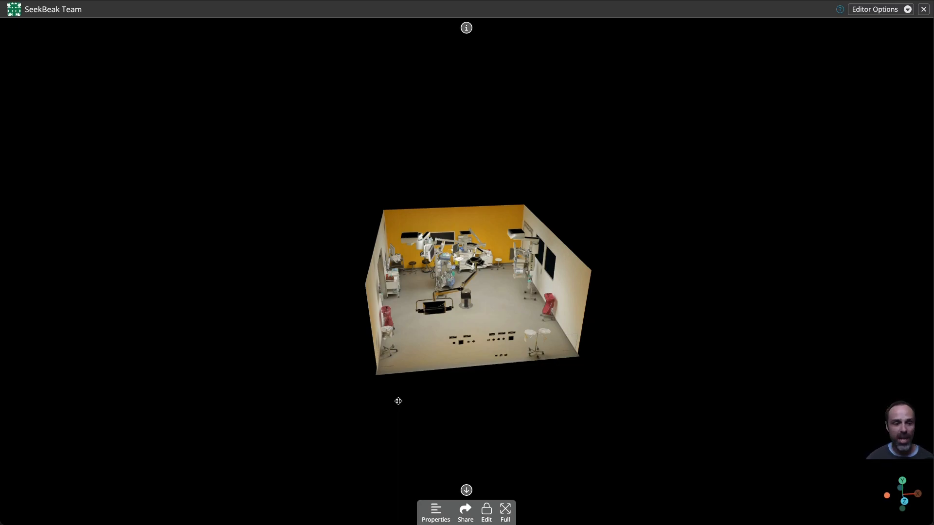
pyautogui.click(487, 511)
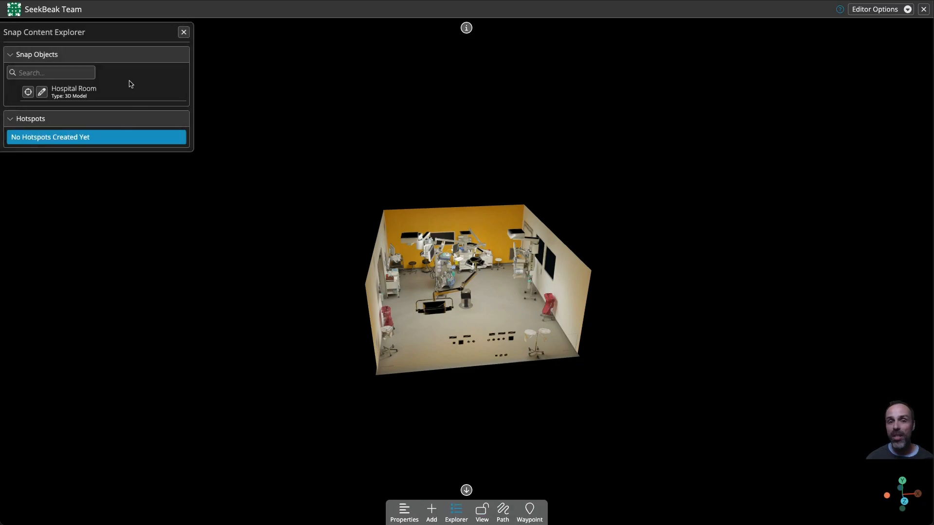
# Step: Open the Hospital Room model's object properties and zoom in on the room
pyautogui.click(41, 92)
pyautogui.moveTo(202, 181); pyautogui.dragTo(302, 187)
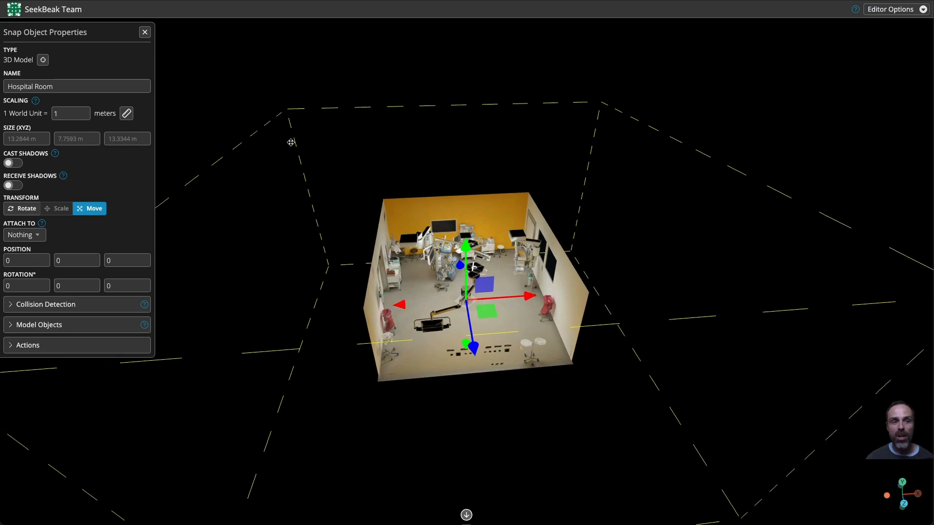
pyautogui.moveTo(494, 435); pyautogui.dragTo(391, 289)
pyautogui.scroll(5, 391, 290)
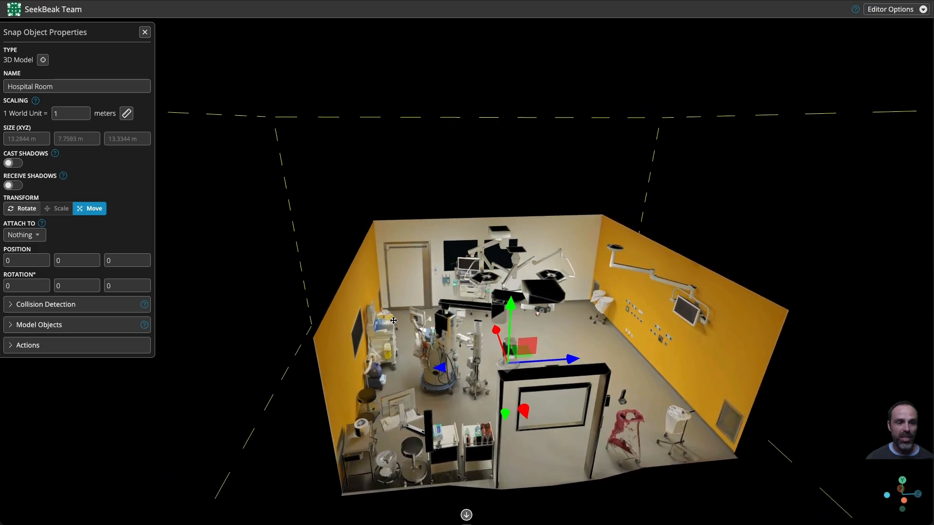
pyautogui.scroll(5, 411, 328)
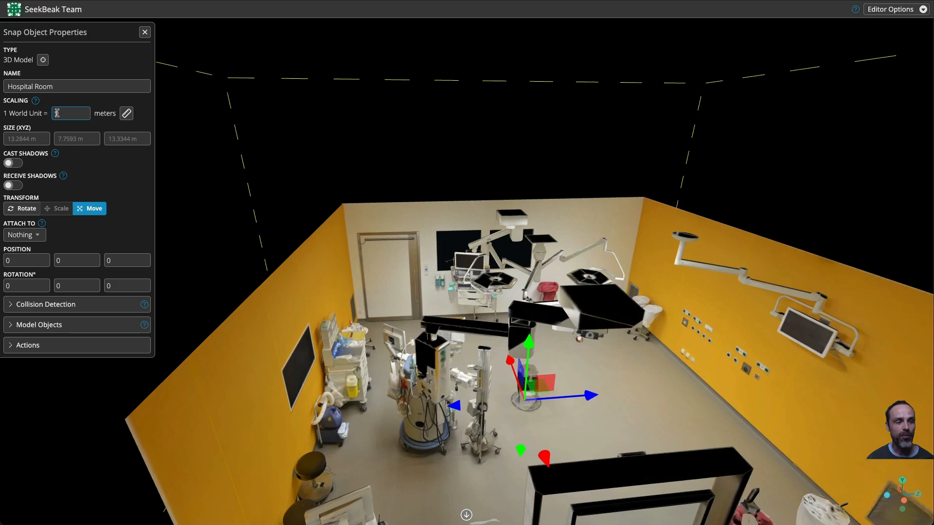
# Step: Try setting the world unit scale by measuring the door's height, then cancel and close the properties
pyautogui.click(126, 113)
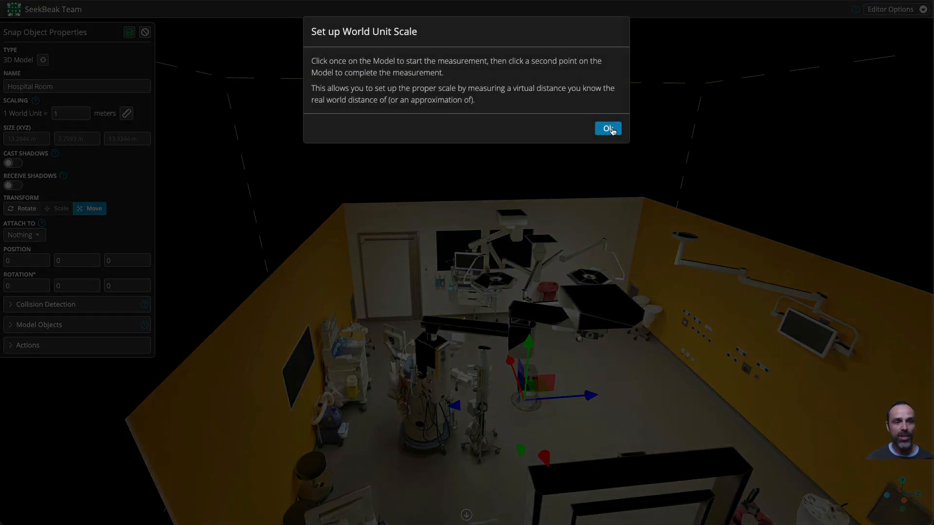
pyautogui.click(608, 129)
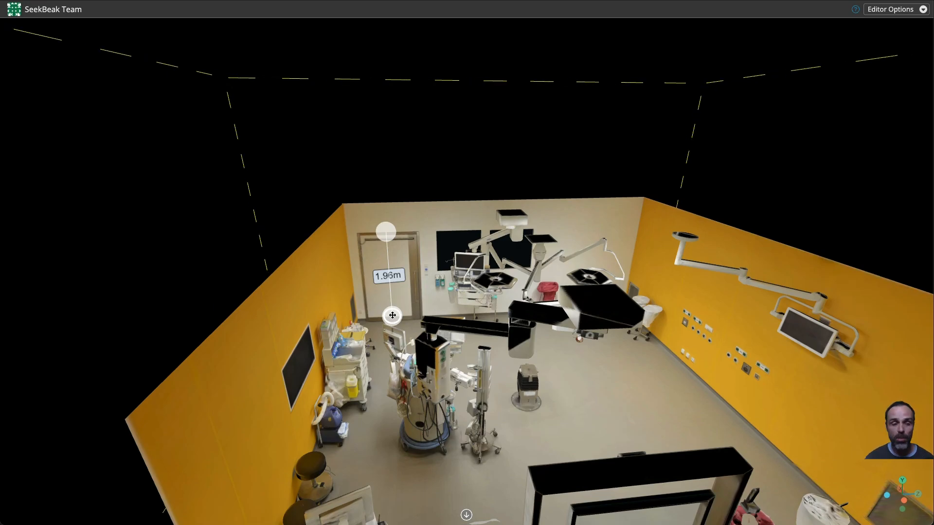
pyautogui.click(459, 294)
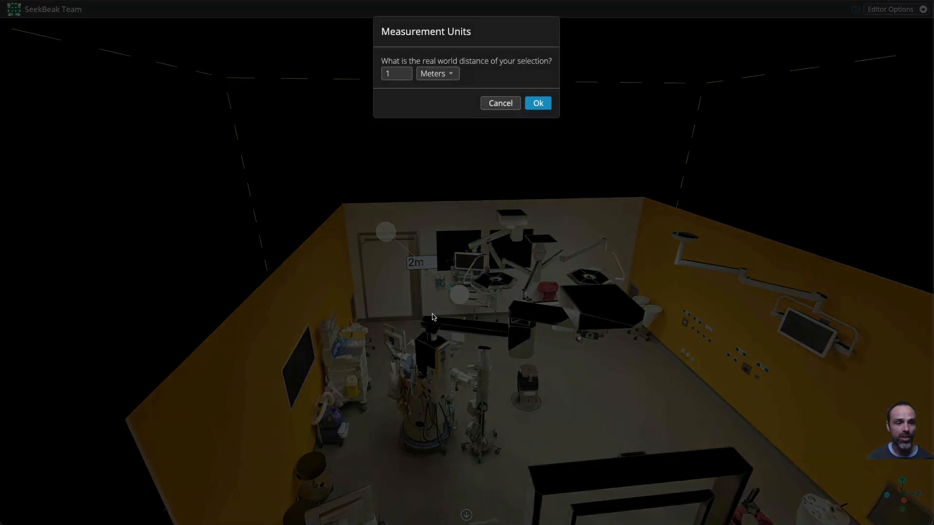
pyautogui.click(500, 103)
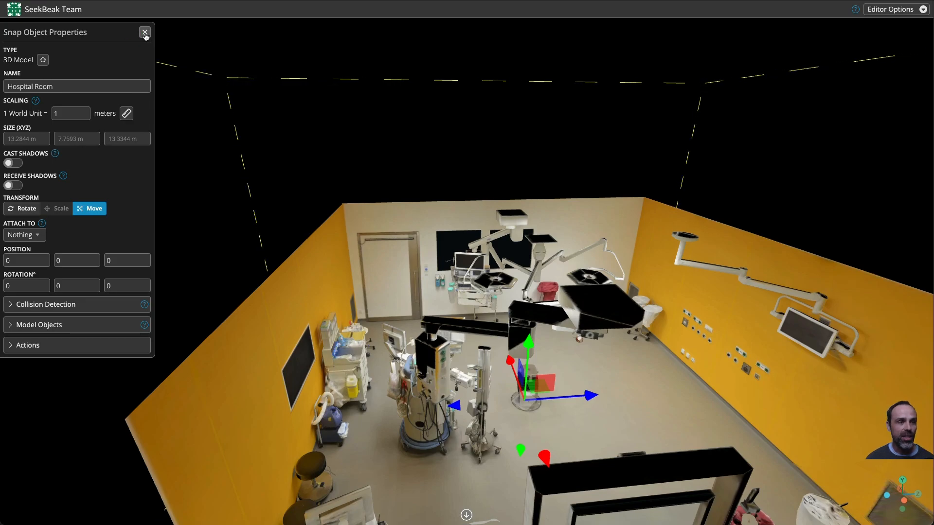
pyautogui.click(145, 33)
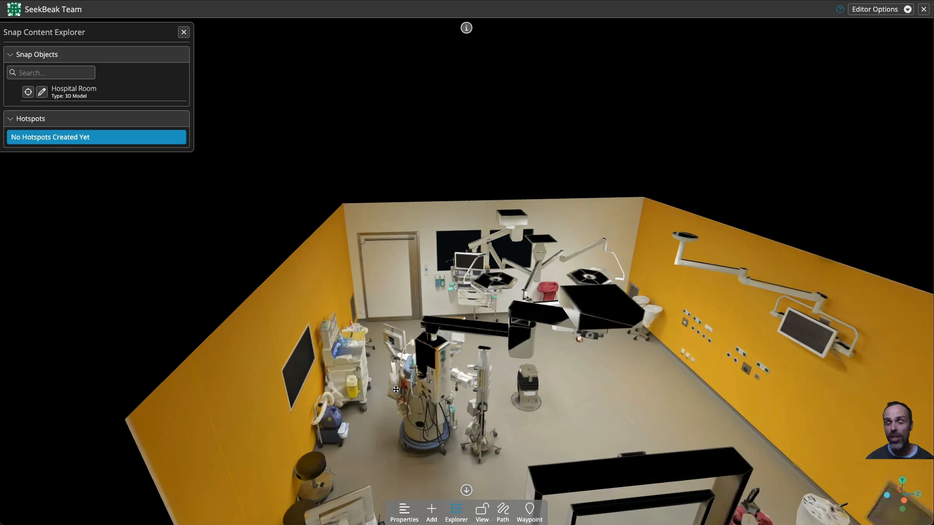
# Step: Orbit and zoom around the room while checking the edit-mode camera controls help
pyautogui.moveTo(440, 339); pyautogui.dragTo(360, 335)
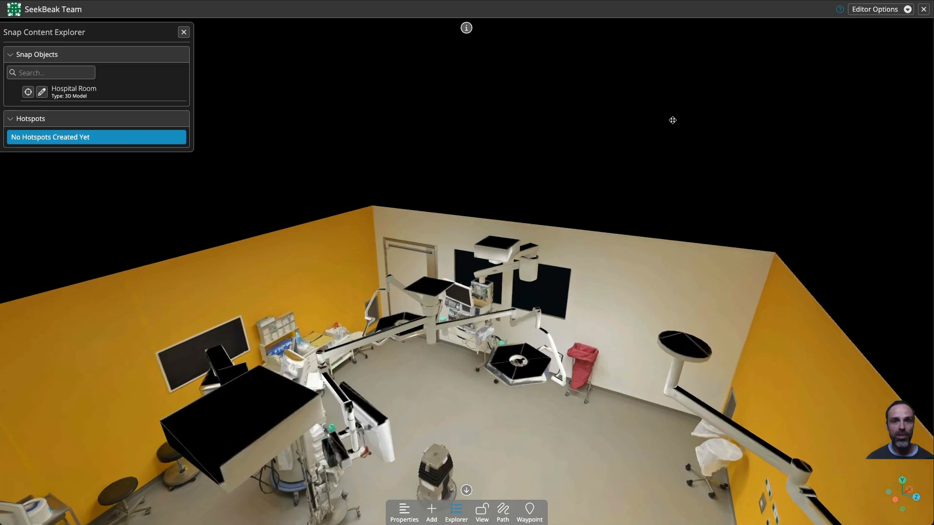
pyautogui.click(842, 9)
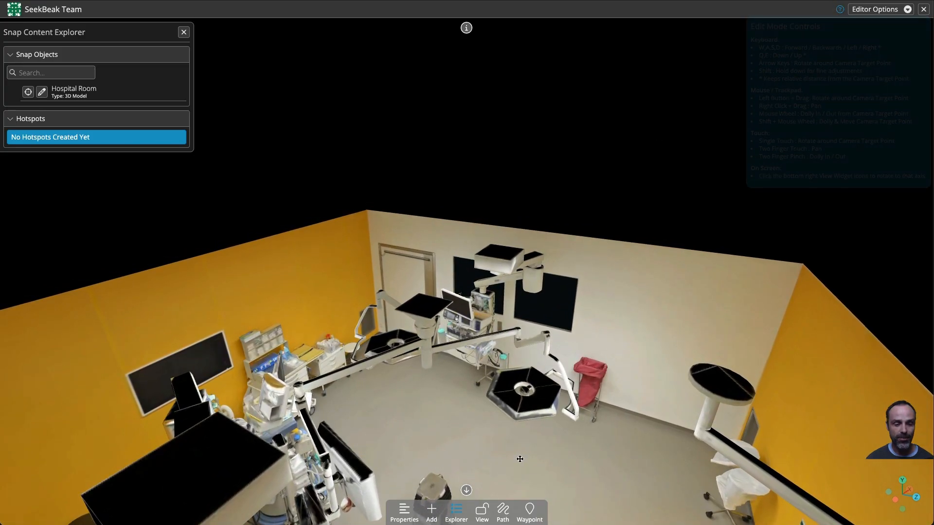
pyautogui.scroll(10, 464, 408)
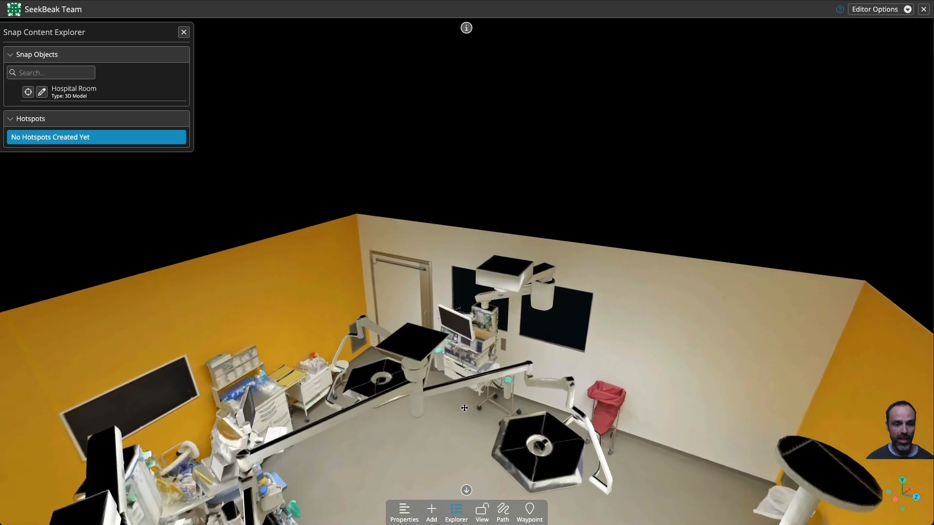
pyautogui.scroll(-10, 464, 408)
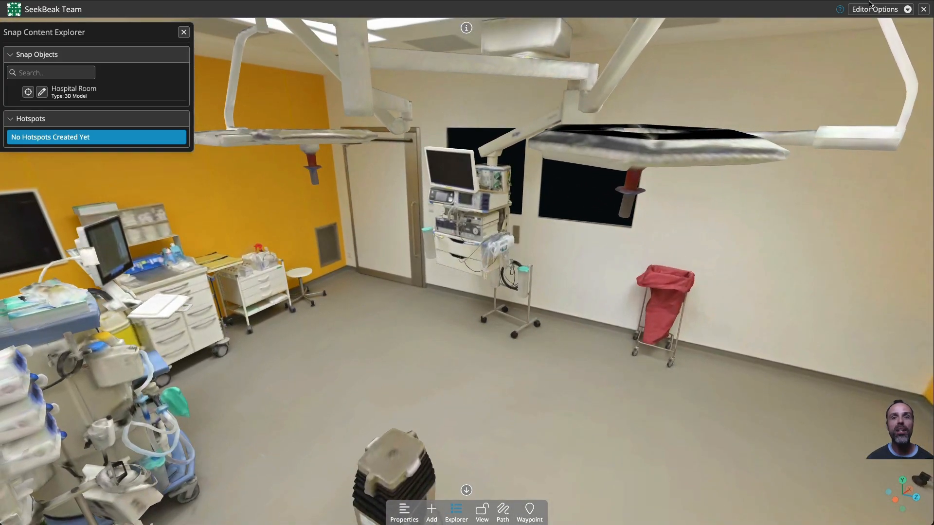
# Step: Open the editor options and explore the room from different angles with the camera target helper shown
pyautogui.click(873, 9)
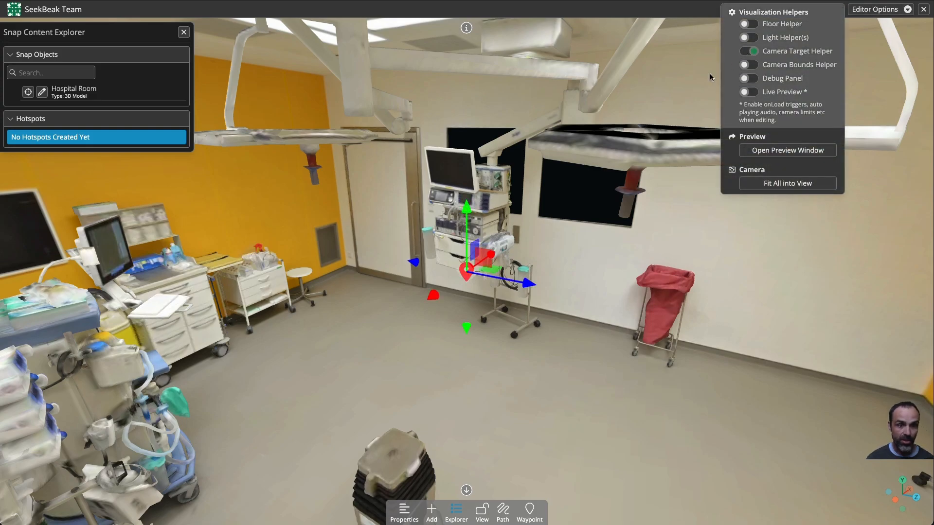
pyautogui.moveTo(527, 377); pyautogui.dragTo(498, 393)
pyautogui.moveTo(555, 407); pyautogui.dragTo(503, 449)
pyautogui.scroll(-10, 503, 448)
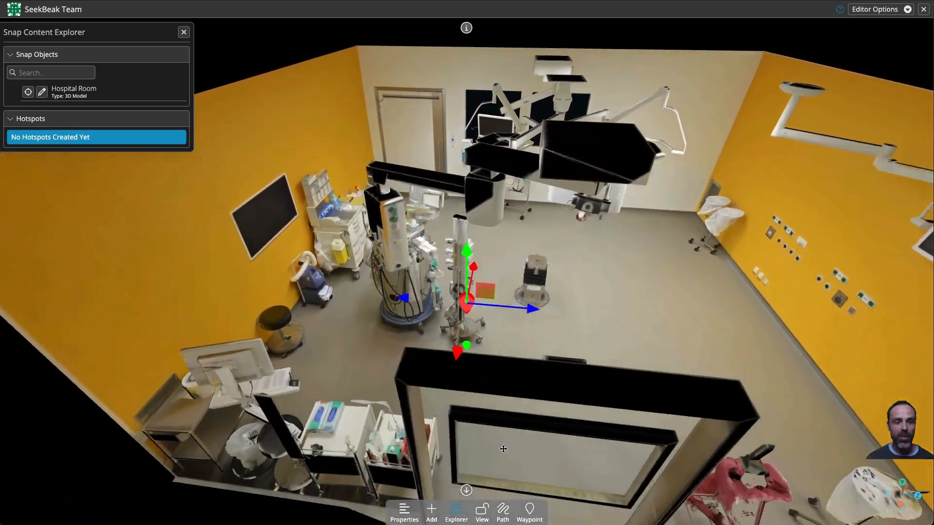
pyautogui.scroll(-3, 503, 448)
pyautogui.scroll(10, 503, 449)
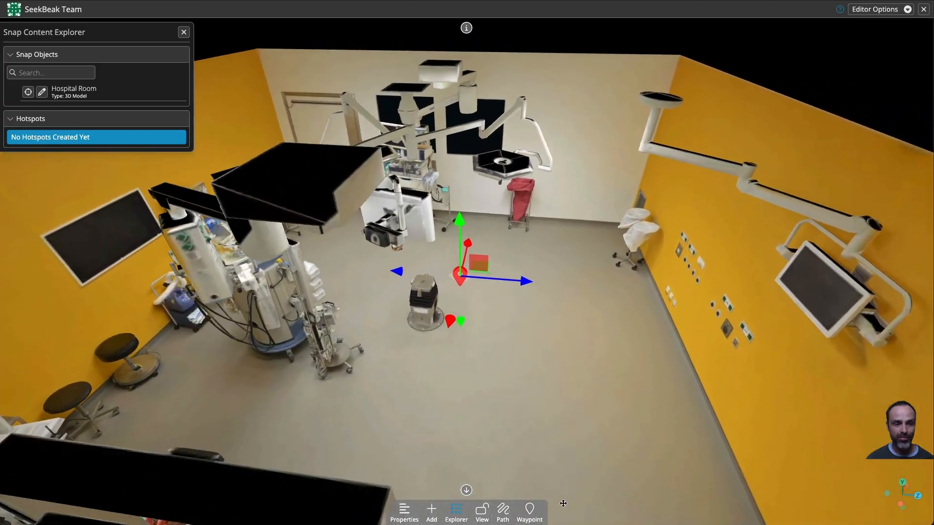
pyautogui.moveTo(563, 504); pyautogui.dragTo(488, 190)
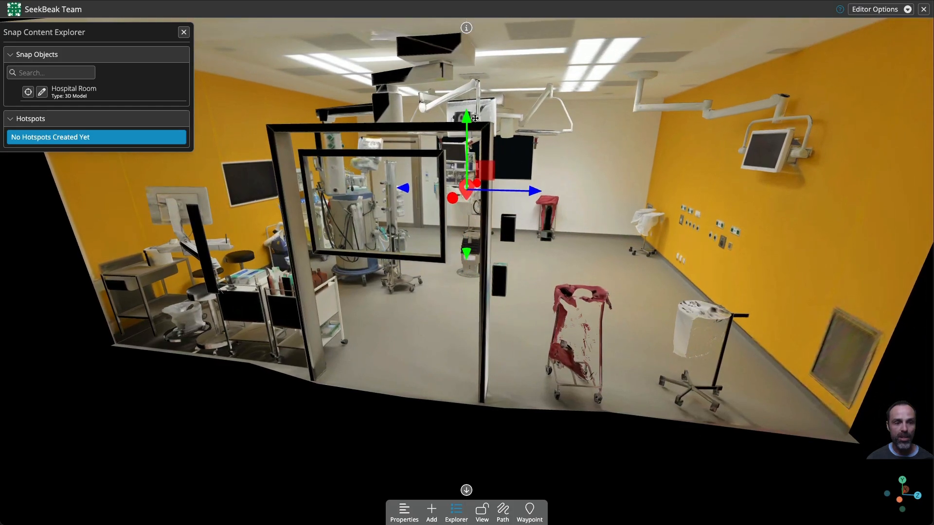
pyautogui.moveTo(475, 118); pyautogui.dragTo(476, 117)
pyautogui.scroll(5, 536, 362)
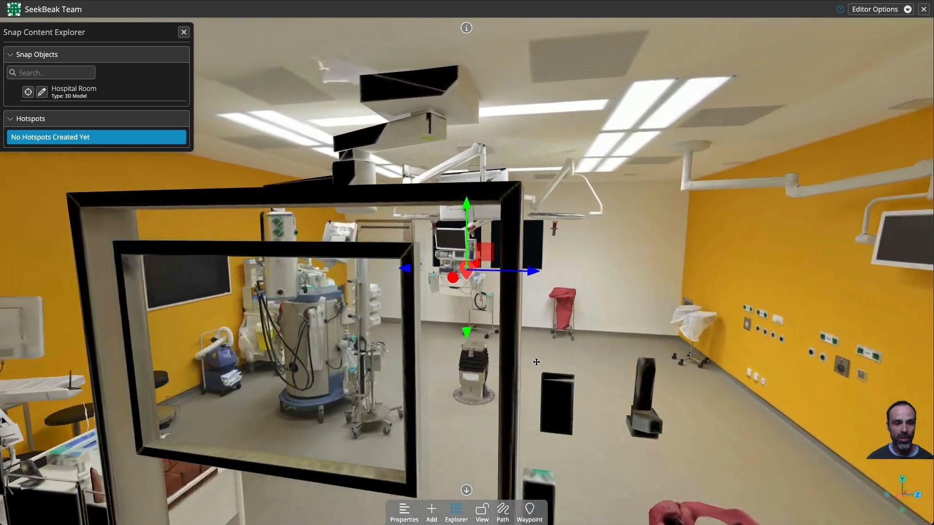
pyautogui.scroll(-5, 536, 362)
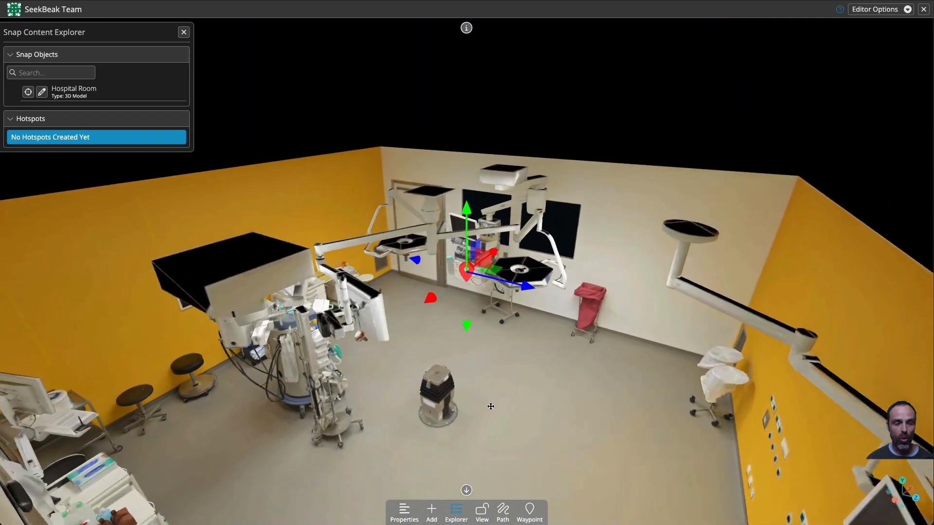
pyautogui.scroll(5, 492, 406)
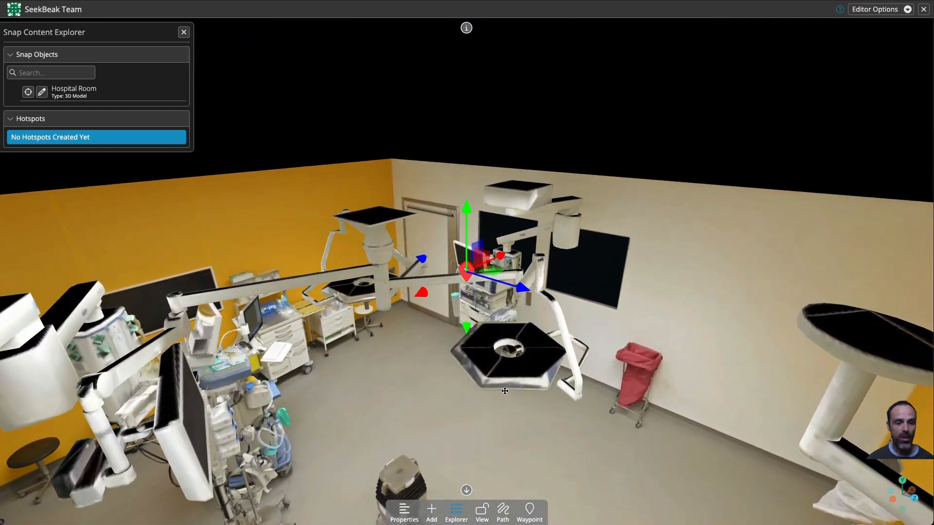
# Step: Create a new camera waypoint named "Starting Position"
pyautogui.click(530, 511)
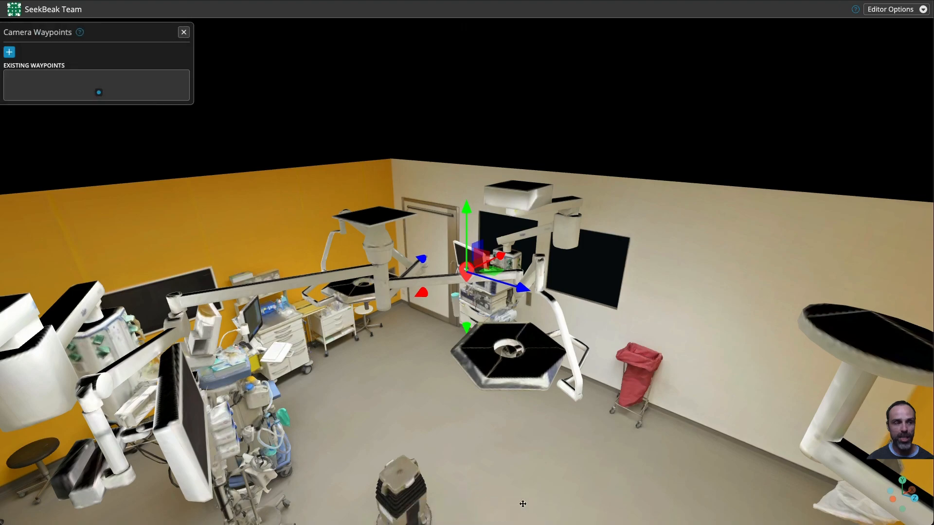
pyautogui.click(10, 52)
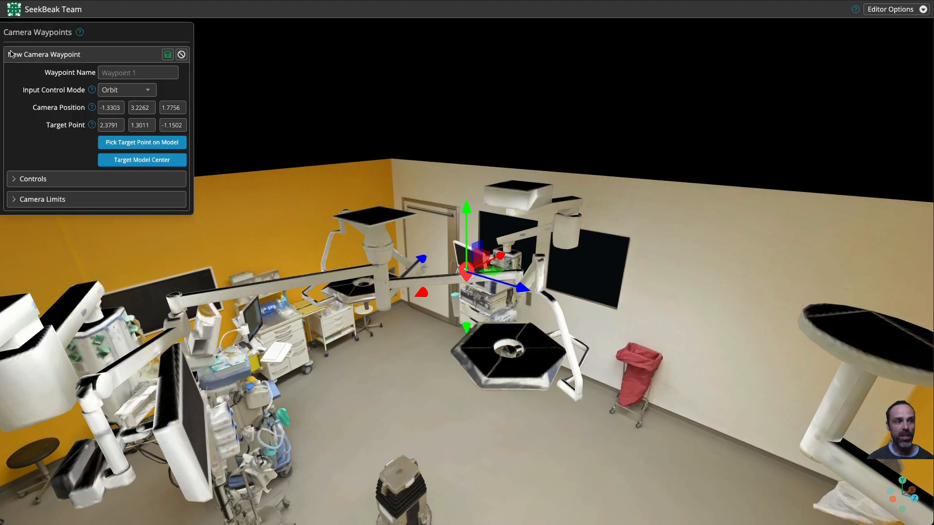
pyautogui.click(120, 72)
pyautogui.write('Starting Position')
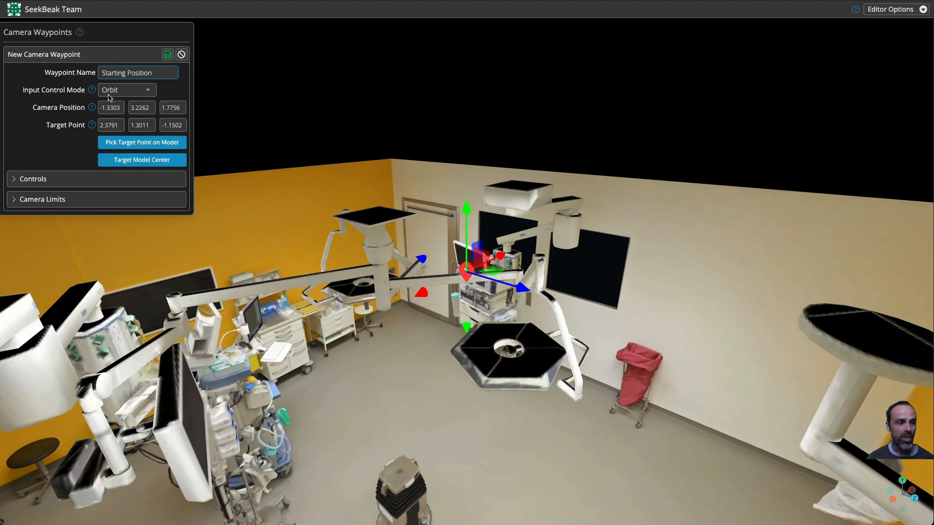
# Step: Set the waypoint's target to the model centre
pyautogui.moveTo(292, 243)
pyautogui.mouseDown()
pyautogui.moveTo(260, 248)
pyautogui.moveTo(302, 227)
pyautogui.mouseUp()
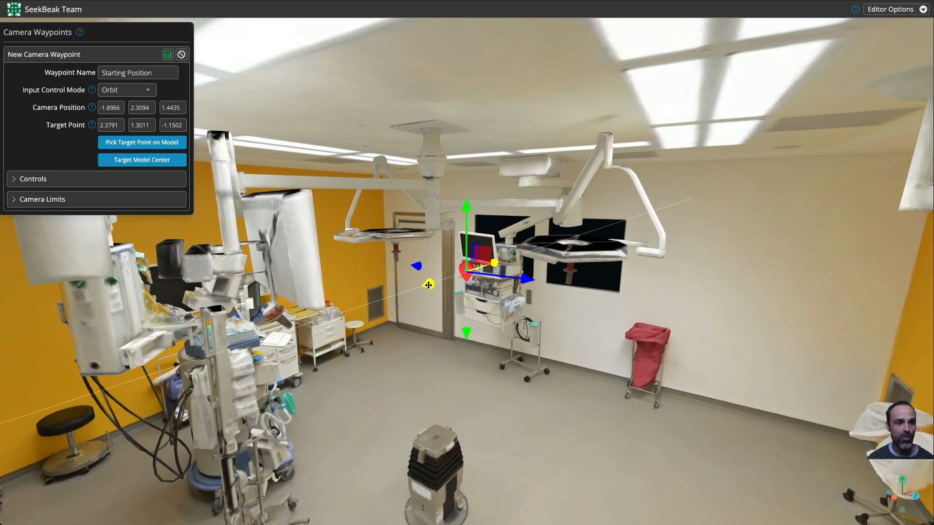
pyautogui.moveTo(326, 338); pyautogui.dragTo(273, 357)
pyautogui.moveTo(360, 428); pyautogui.dragTo(379, 491)
pyautogui.moveTo(379, 490); pyautogui.dragTo(155, 348, button='right')
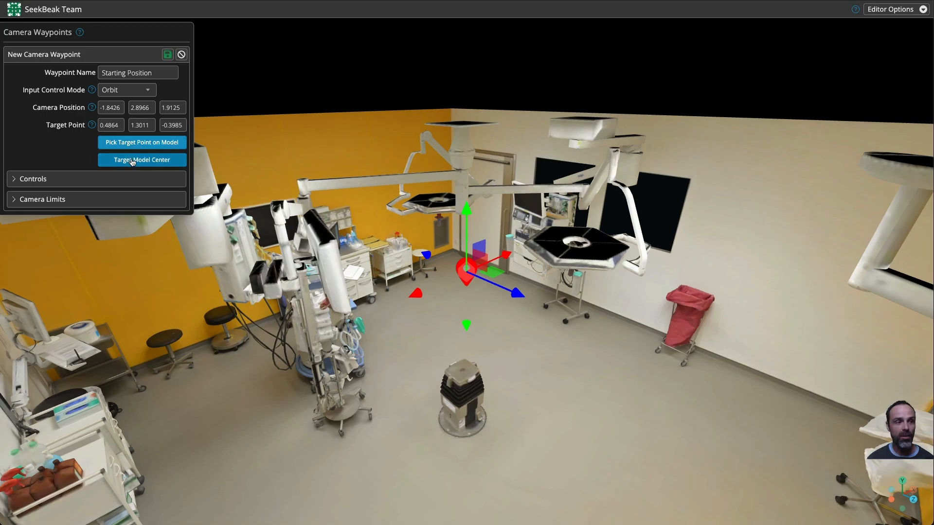
pyautogui.click(131, 161)
pyautogui.click(429, 497)
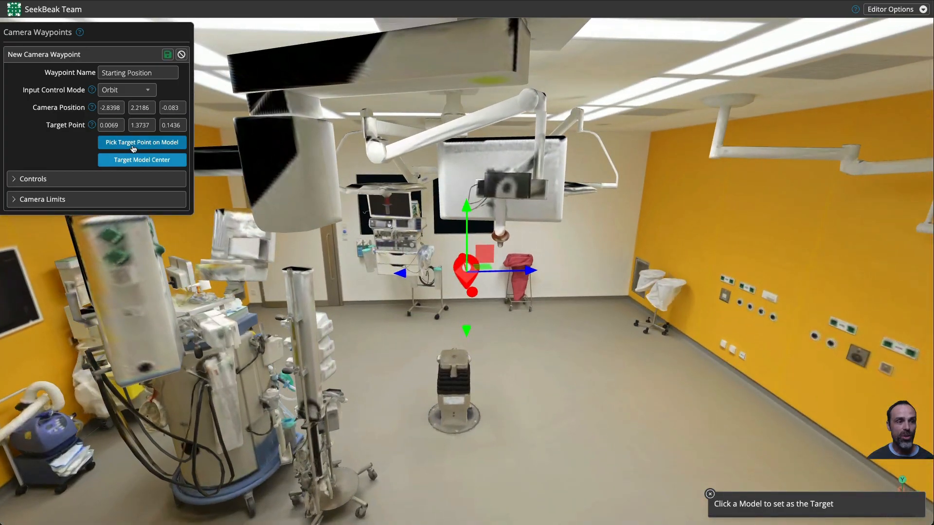
# Step: Pick the top of the central stand as the waypoint's target point
pyautogui.click(134, 146)
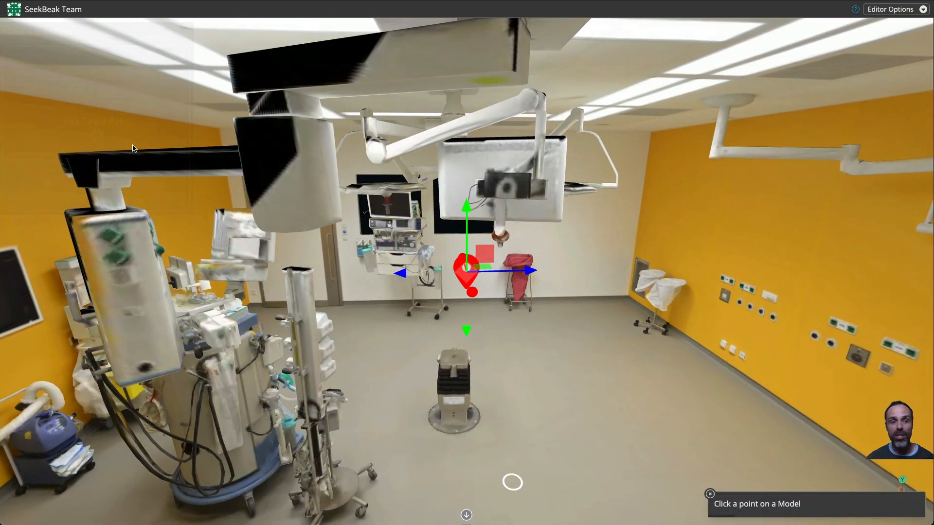
pyautogui.click(453, 355)
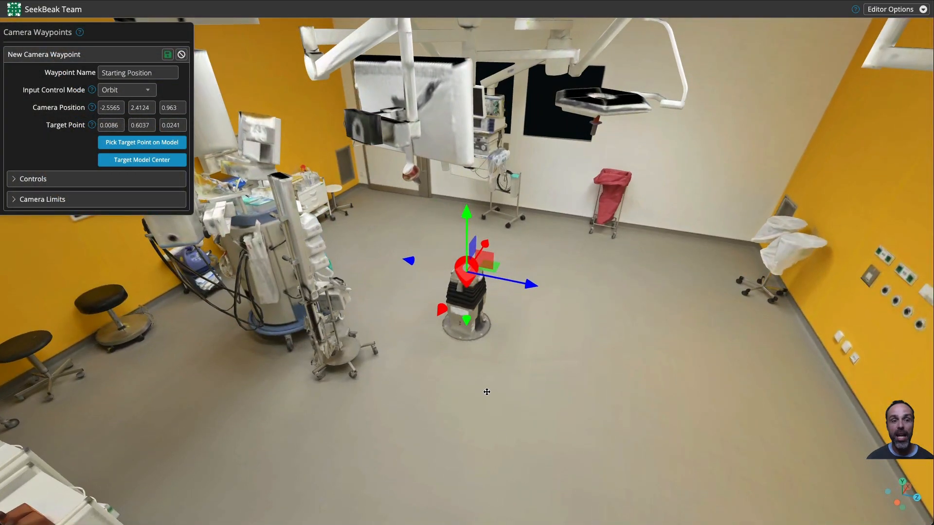
# Step: Move the waypoint camera and target through the room with the arrow keys and orbit the view
pyautogui.moveTo(481, 388); pyautogui.dragTo(529, 347)
pyautogui.press('Down')
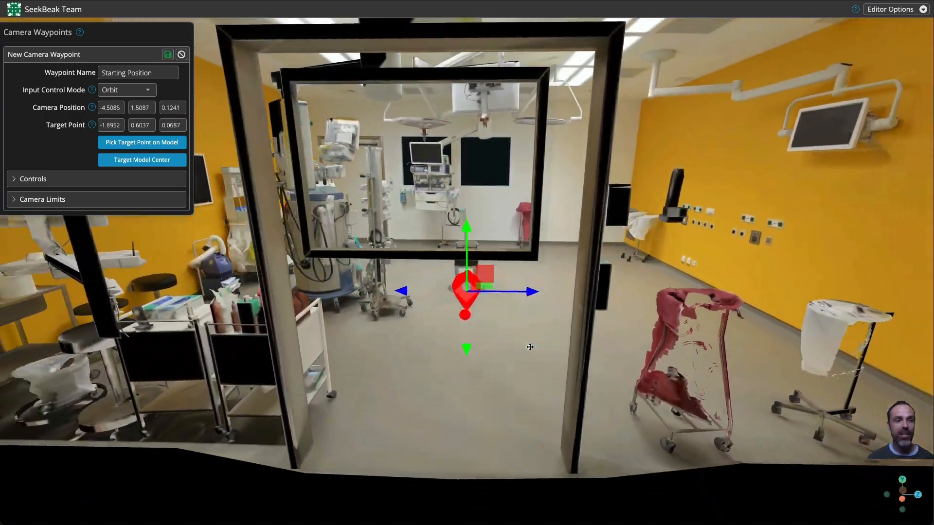
pyautogui.press('Up')
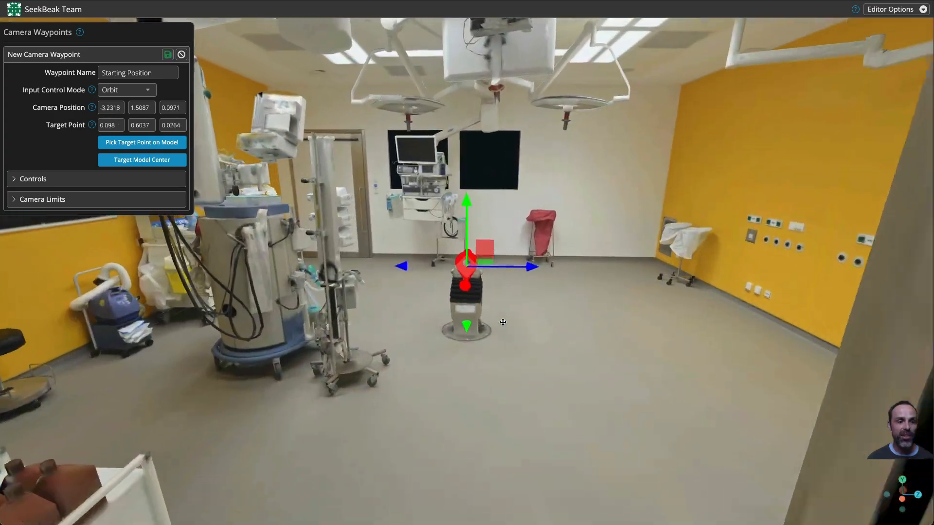
pyautogui.press('Up')
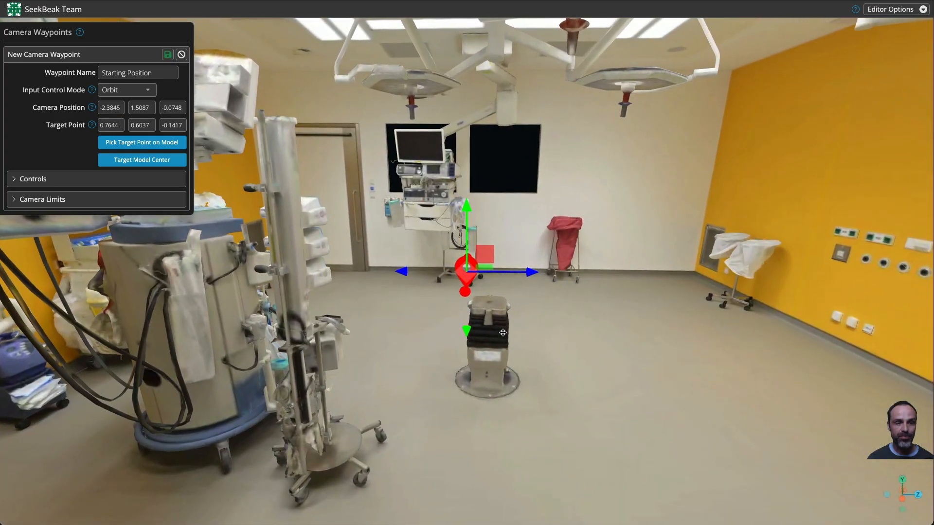
pyautogui.moveTo(431, 414); pyautogui.dragTo(430, 414)
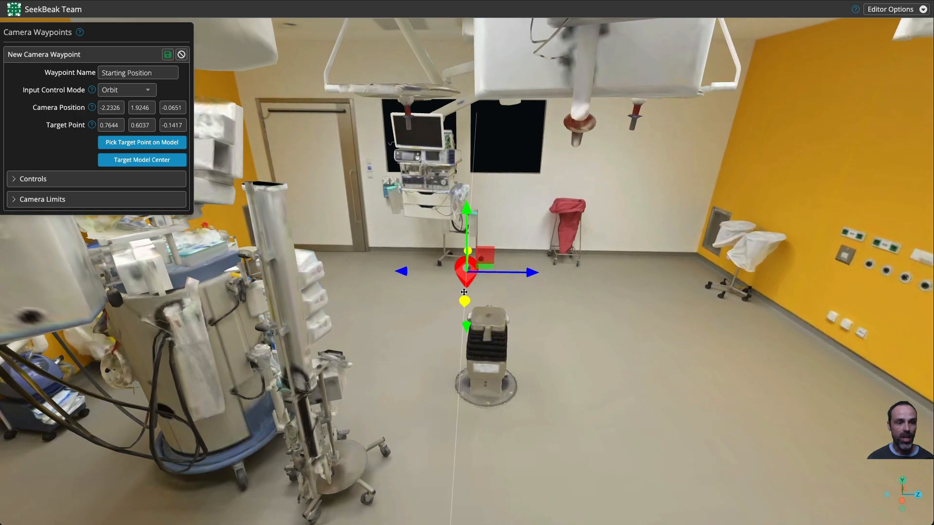
pyautogui.moveTo(459, 329); pyautogui.dragTo(460, 330)
pyautogui.moveTo(458, 386); pyautogui.dragTo(931, 379)
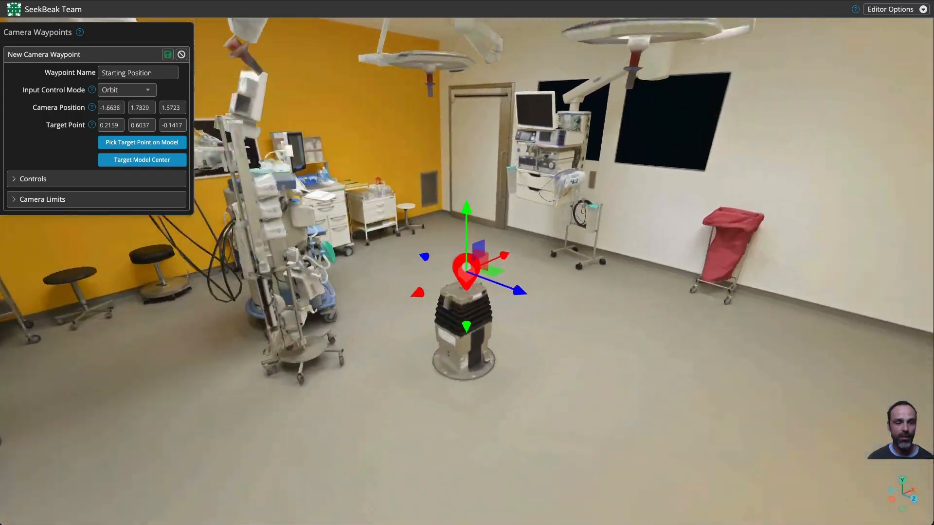
# Step: Raise the target point along its vertical axis to a height of about 1.2 and reframe the camera view
pyautogui.moveTo(643, 332); pyautogui.dragTo(490, 213)
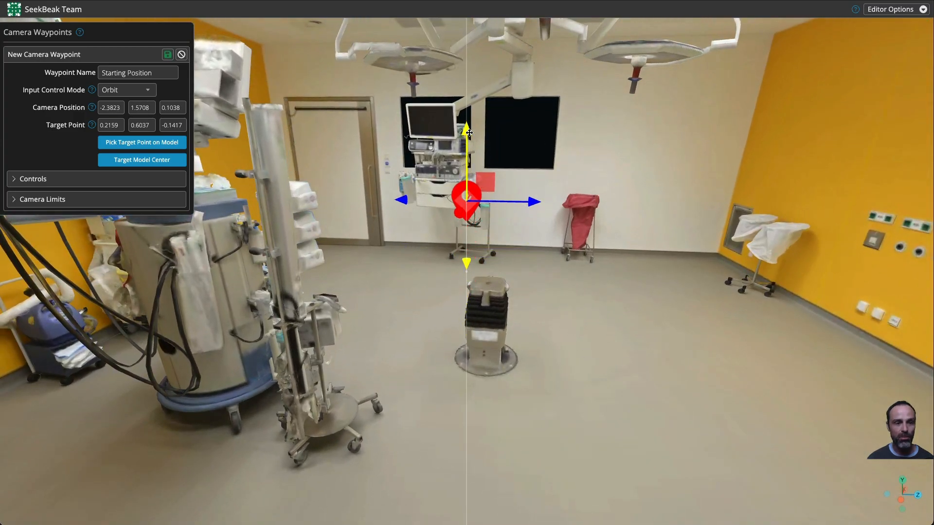
pyautogui.moveTo(469, 133); pyautogui.dragTo(470, 133)
pyautogui.moveTo(436, 386); pyautogui.dragTo(317, 370)
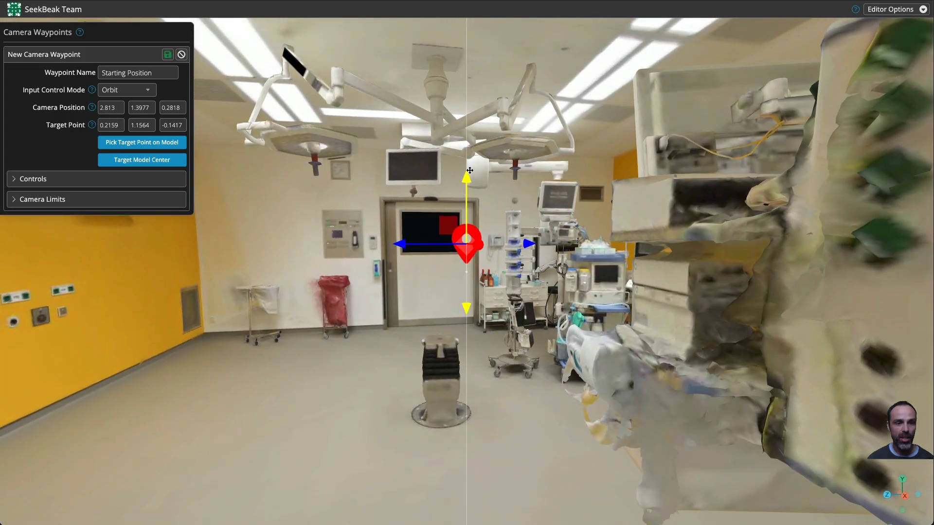
pyautogui.moveTo(469, 171); pyautogui.dragTo(470, 170)
pyautogui.moveTo(434, 348); pyautogui.dragTo(466, 353)
pyautogui.moveTo(563, 410); pyautogui.dragTo(394, 406)
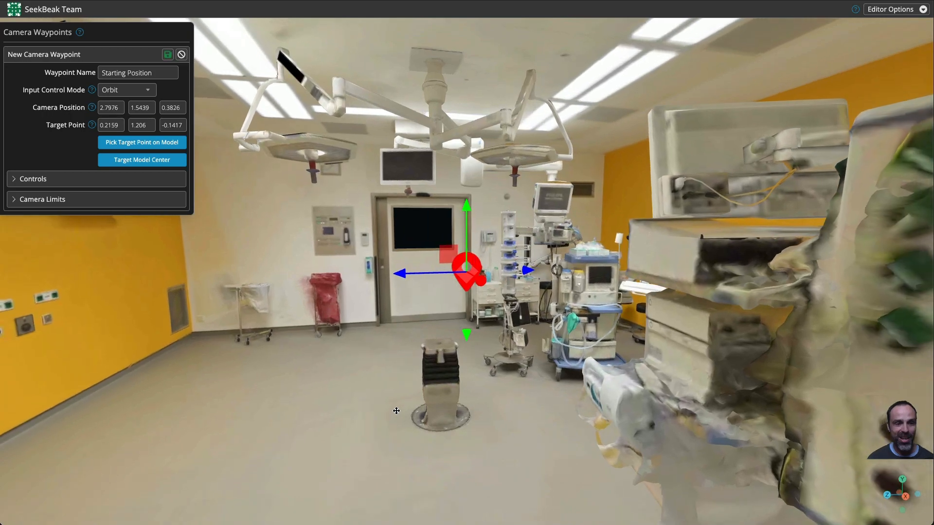
pyautogui.moveTo(364, 383); pyautogui.dragTo(199, 229)
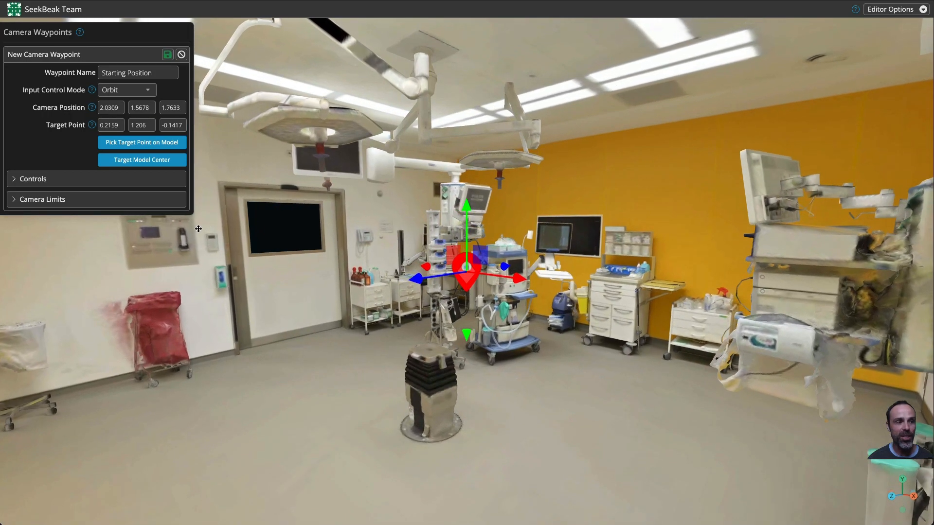
# Step: Open the waypoint's camera limits and record pitch bounds of 61 to 112 degrees by tilting the camera
pyautogui.click(53, 187)
pyautogui.click(84, 184)
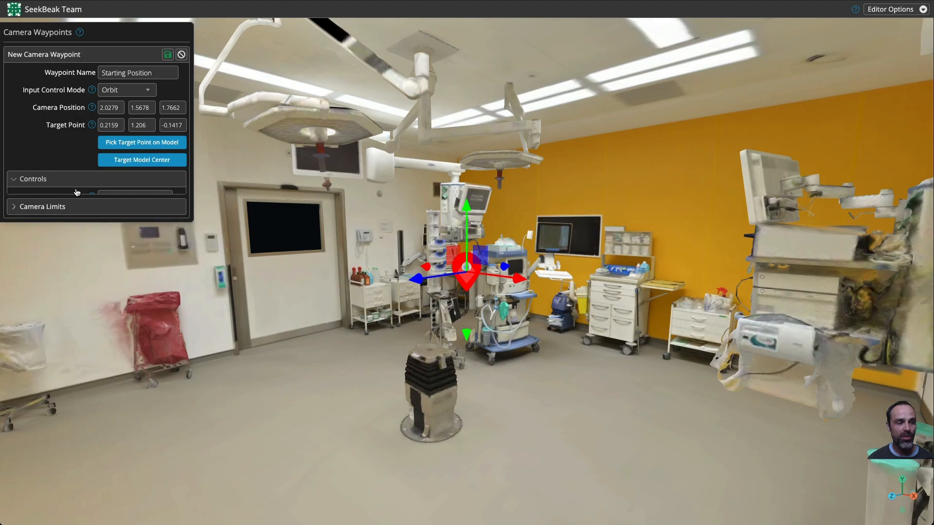
pyautogui.click(55, 201)
pyautogui.moveTo(463, 351); pyautogui.dragTo(570, 314)
pyautogui.moveTo(178, 283); pyautogui.dragTo(99, 297)
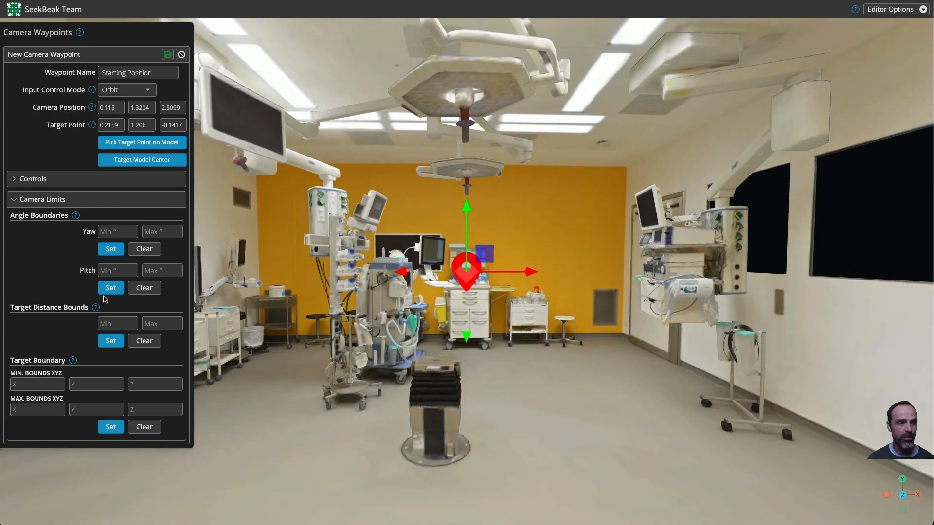
pyautogui.click(112, 290)
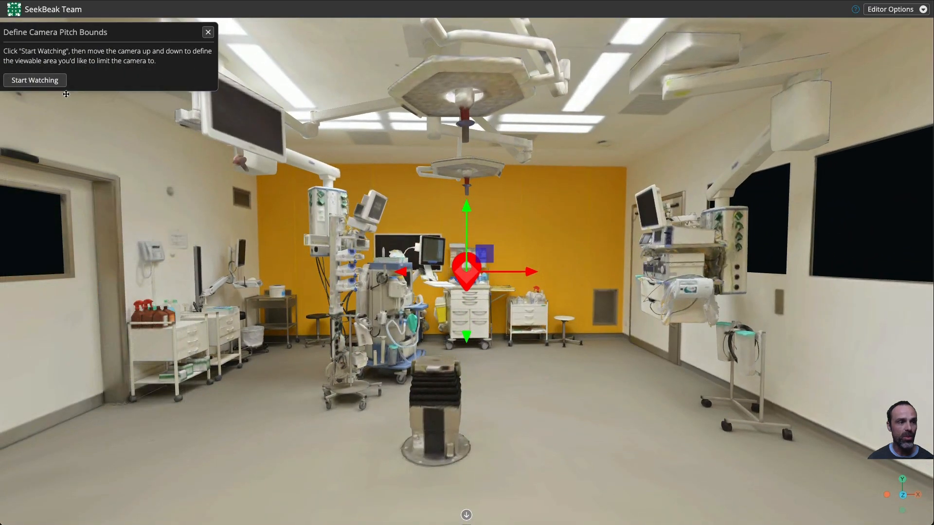
pyautogui.click(35, 80)
pyautogui.moveTo(261, 204); pyautogui.dragTo(114, 123)
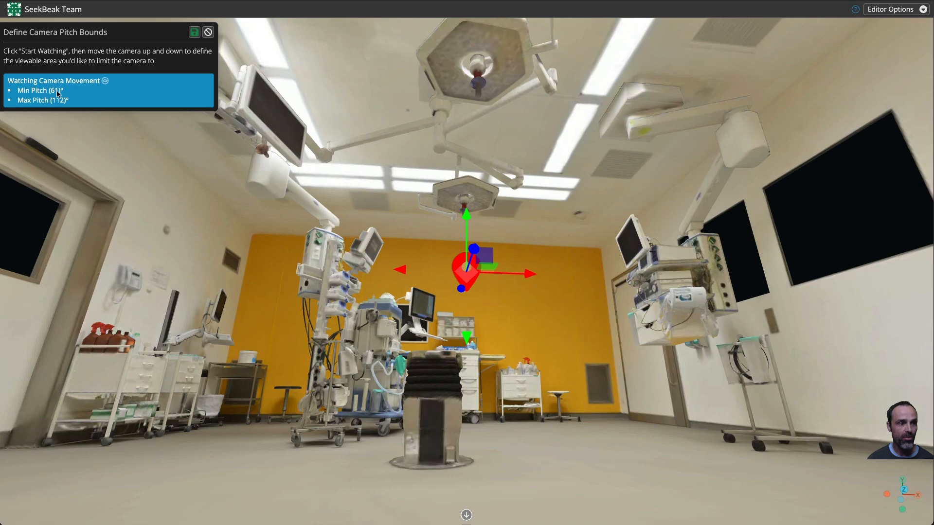
pyautogui.click(195, 33)
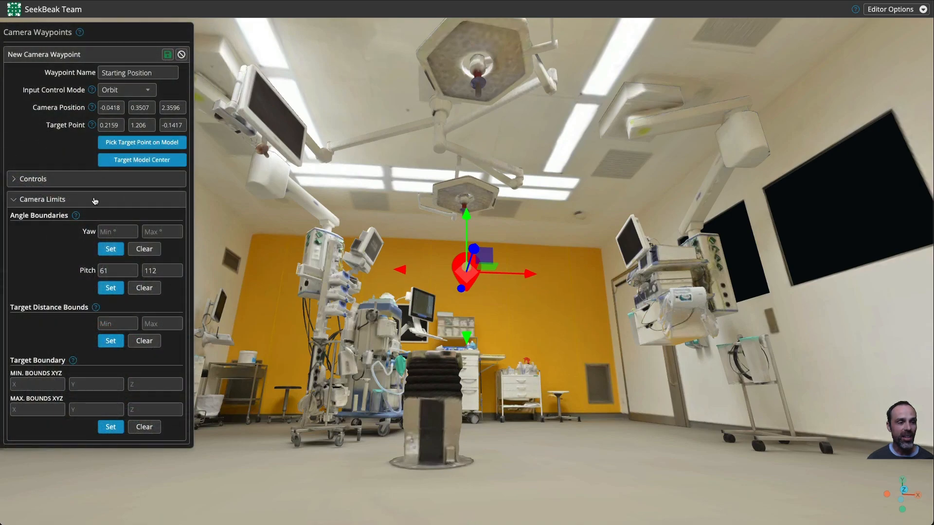
# Step: Test the new pitch limits by orbiting and zooming the view
pyautogui.moveTo(236, 281); pyautogui.dragTo(226, 405)
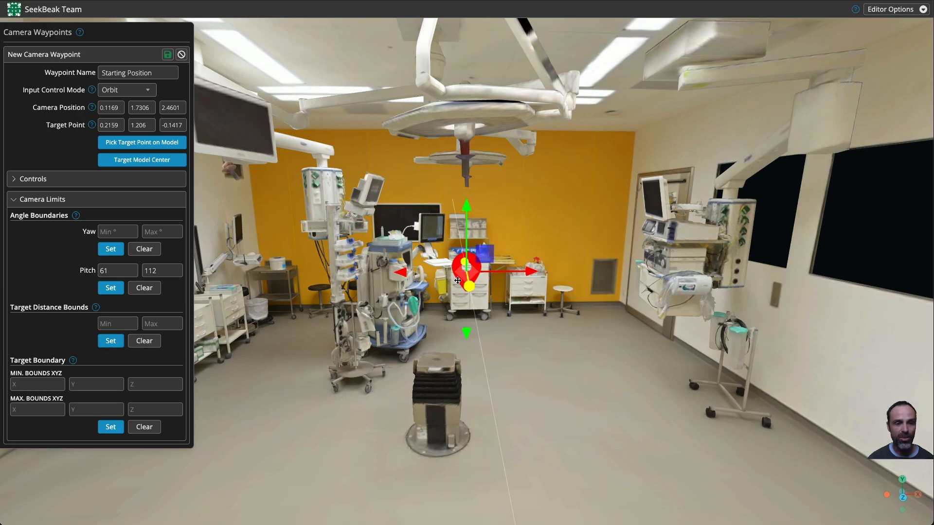
pyautogui.scroll(-10, 436, 341)
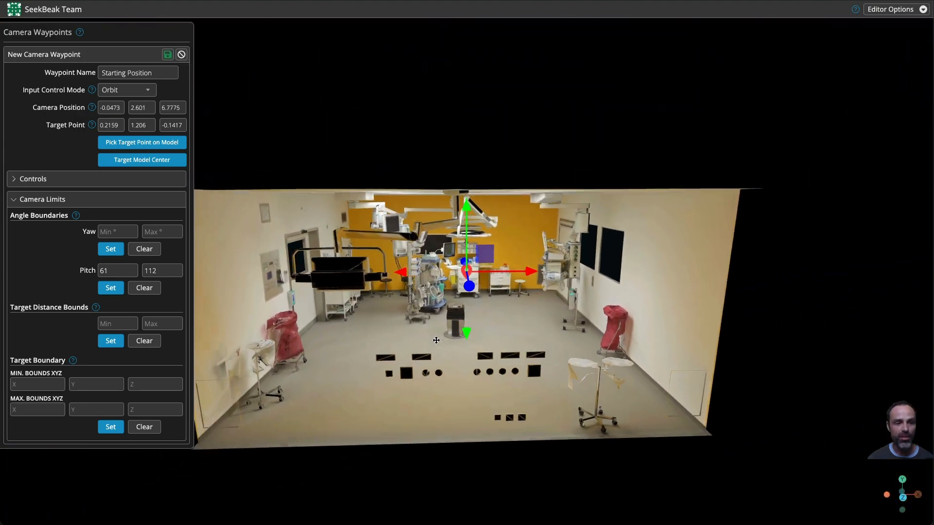
# Step: Record the waypoint's target distance bounds of 0.252 to 2.402 by dollying the camera in and out, and confirm them
pyautogui.scroll(-5, 437, 341)
pyautogui.moveTo(357, 355)
pyautogui.mouseDown()
pyautogui.moveTo(556, 359)
pyautogui.moveTo(347, 360)
pyautogui.mouseUp()
pyautogui.scroll(10, 346, 360)
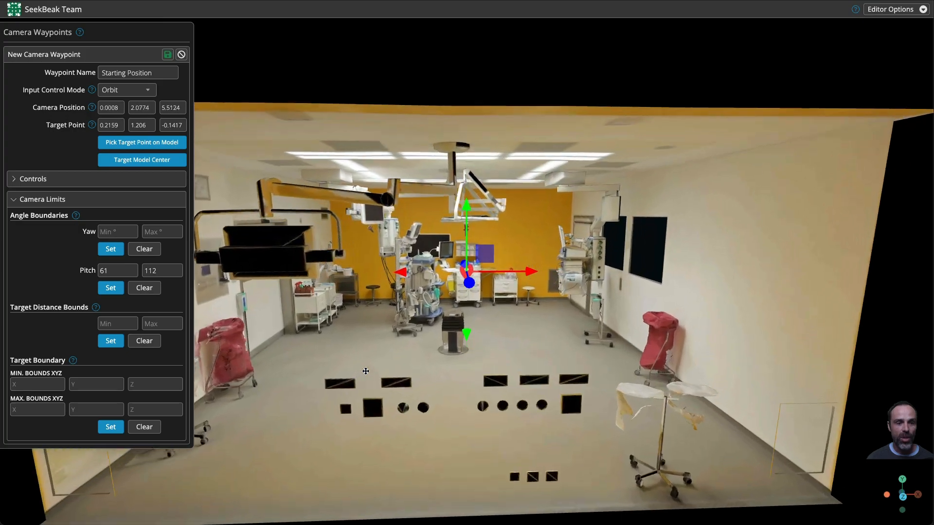
pyautogui.scroll(8, 366, 371)
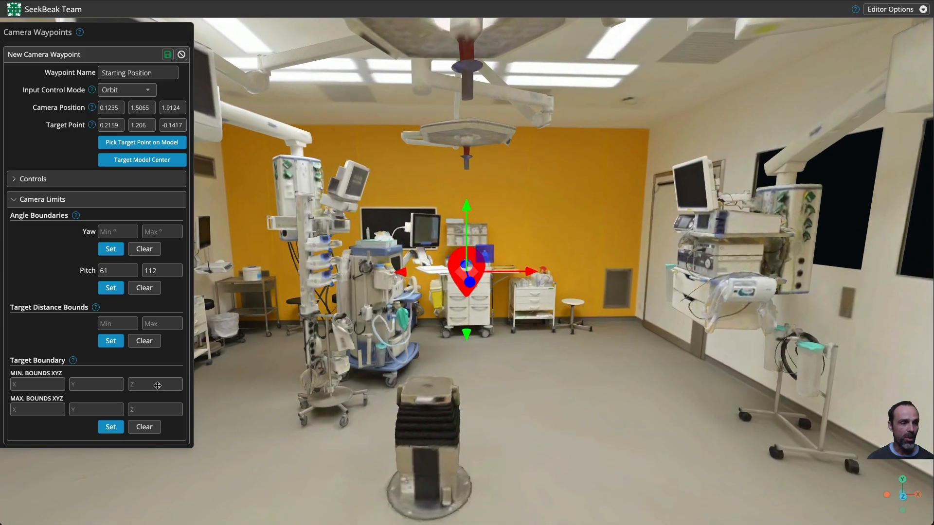
pyautogui.click(105, 342)
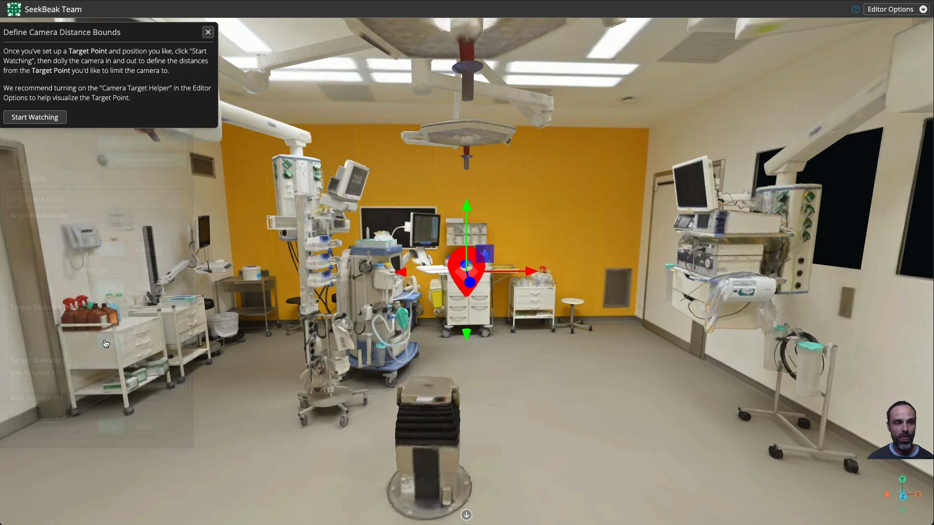
pyautogui.click(41, 113)
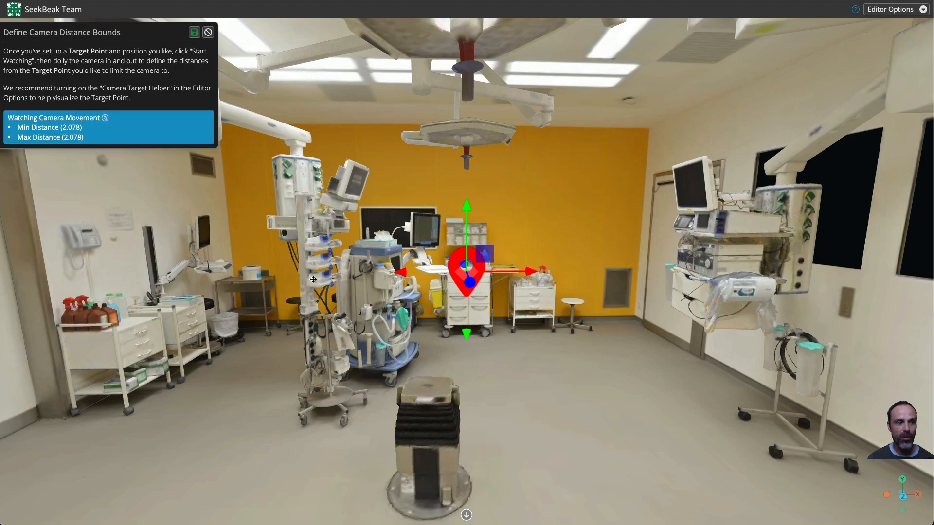
pyautogui.scroll(-3, 313, 280)
pyautogui.scroll(6, 306, 301)
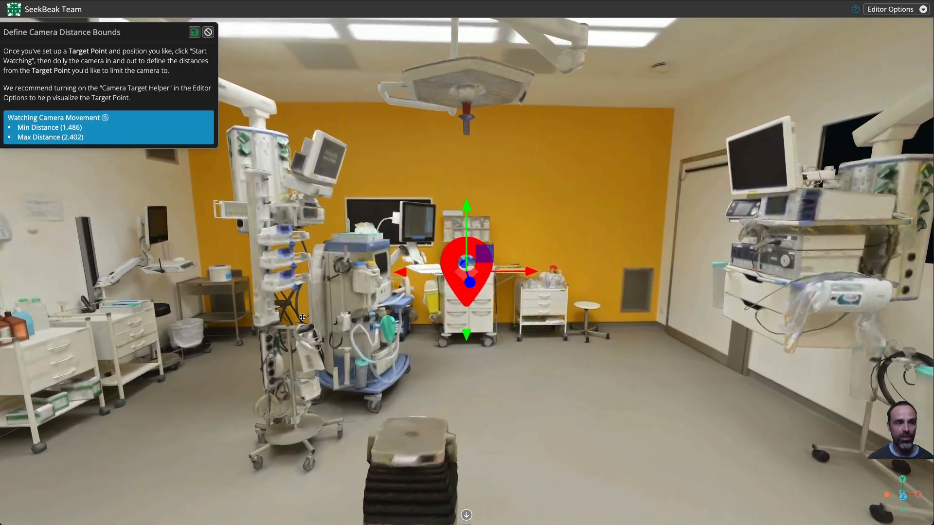
pyautogui.scroll(8, 302, 317)
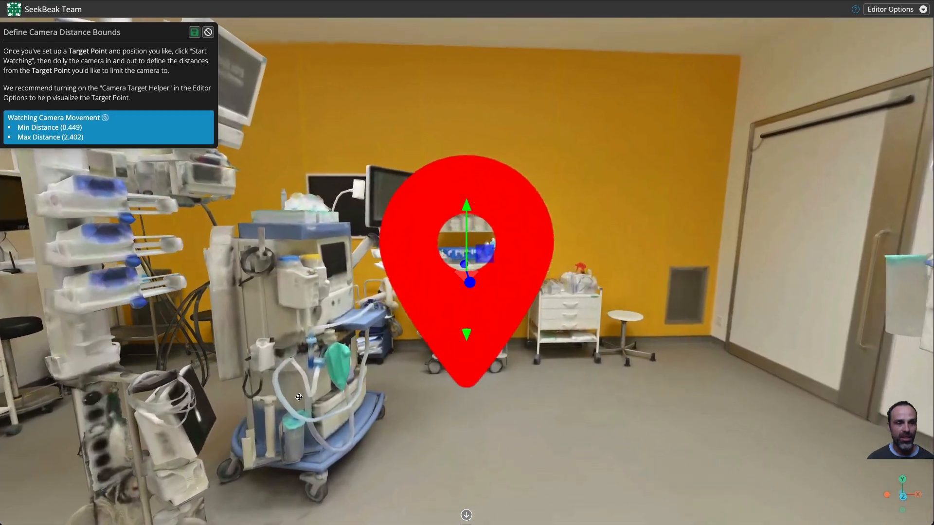
pyautogui.scroll(5, 299, 397)
pyautogui.scroll(-4, 313, 345)
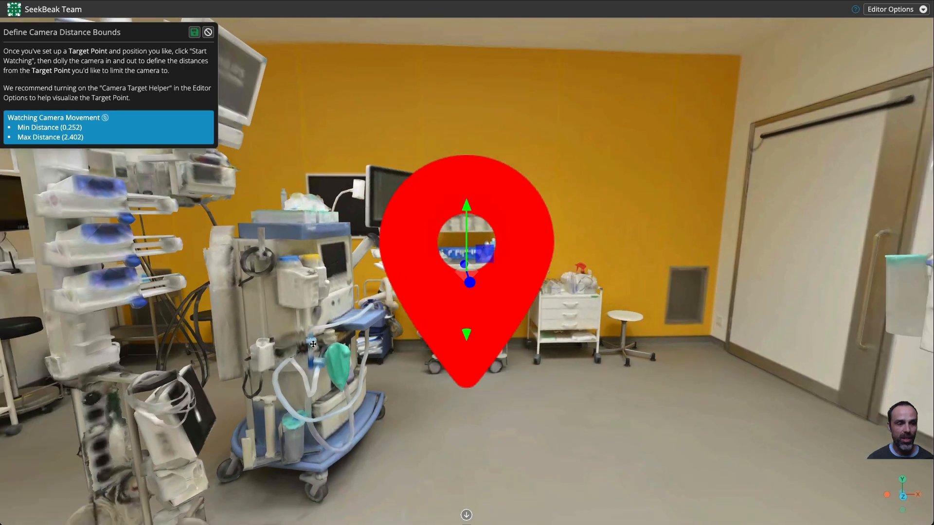
pyautogui.scroll(-3, 313, 345)
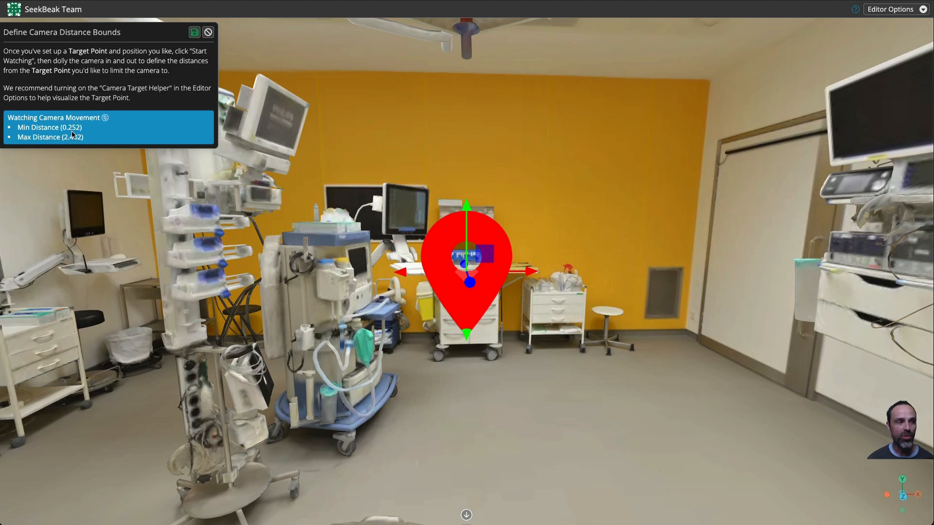
pyautogui.click(194, 33)
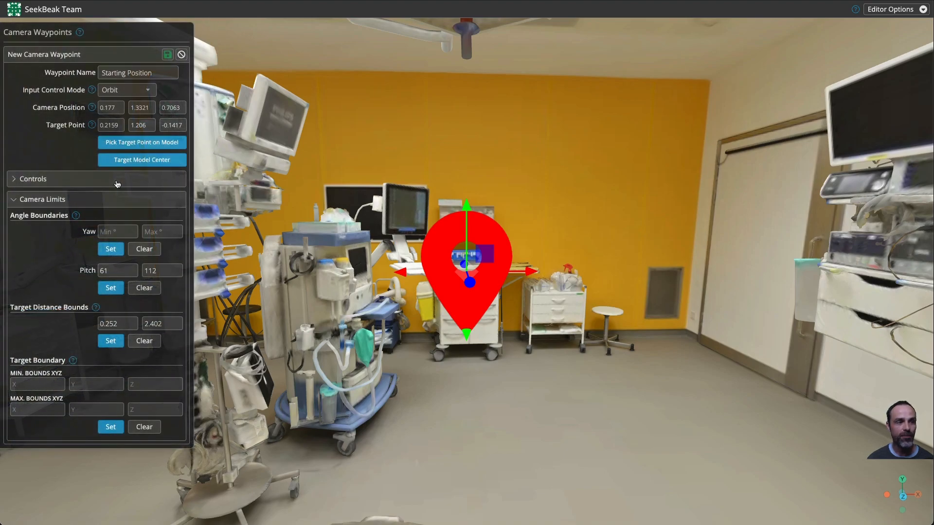
# Step: Save the Starting Position waypoint and make it the active waypoint
pyautogui.click(167, 55)
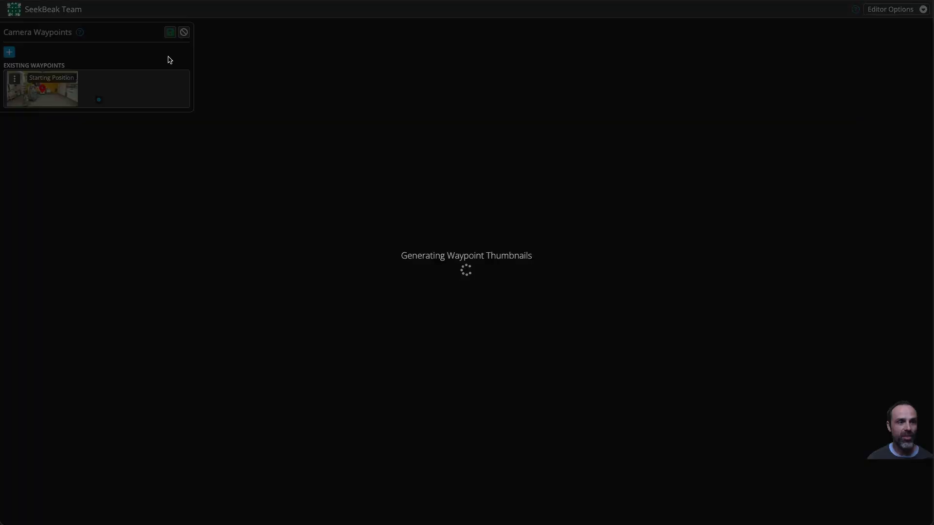
pyautogui.click(169, 34)
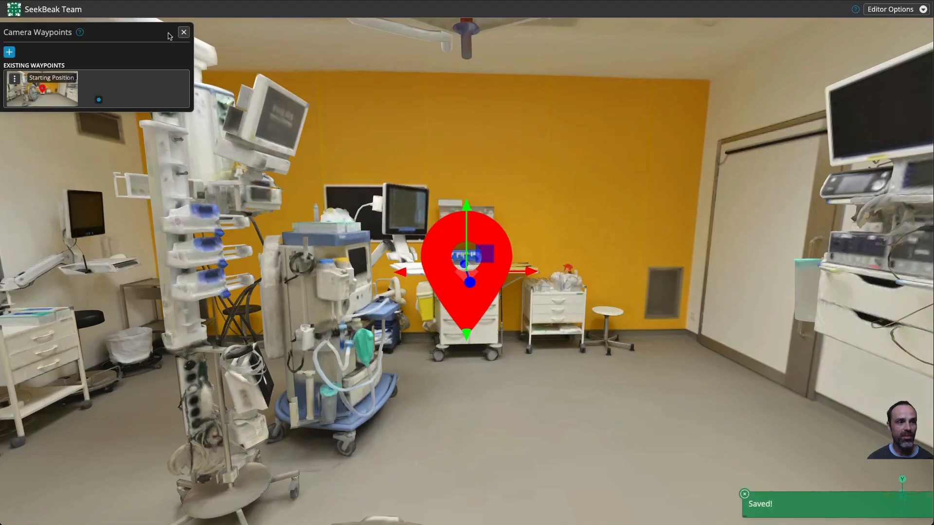
pyautogui.click(36, 88)
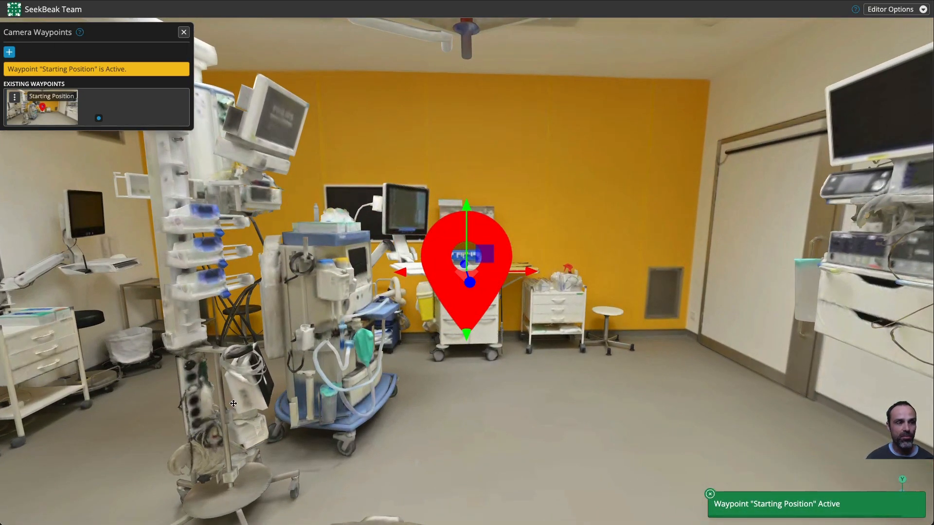
# Step: Set Starting Position as the snap's start waypoint and close the waypoints panel
pyautogui.moveTo(233, 403); pyautogui.dragTo(82, 152)
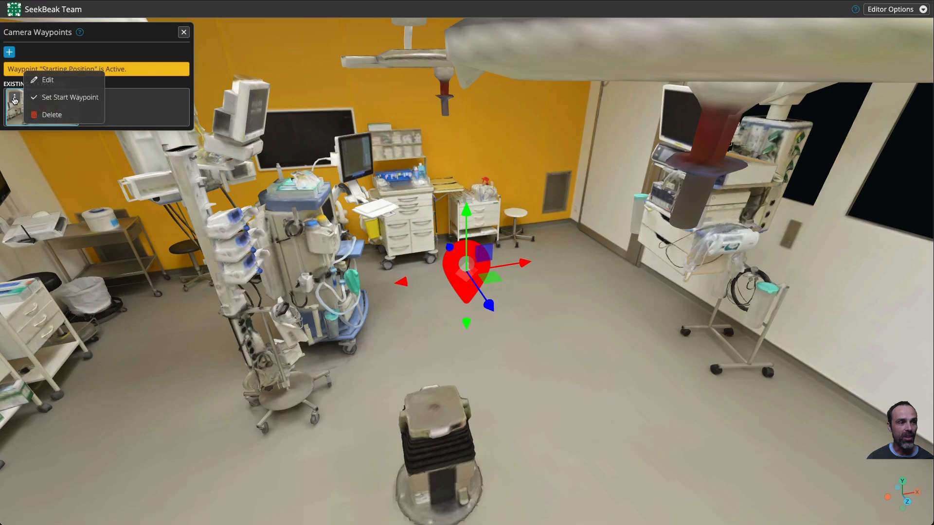
pyautogui.click(59, 100)
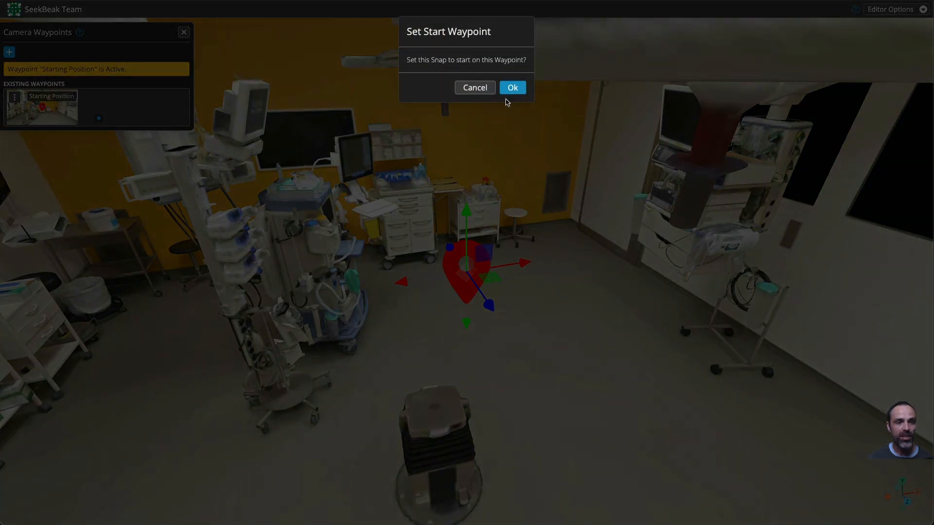
pyautogui.click(516, 90)
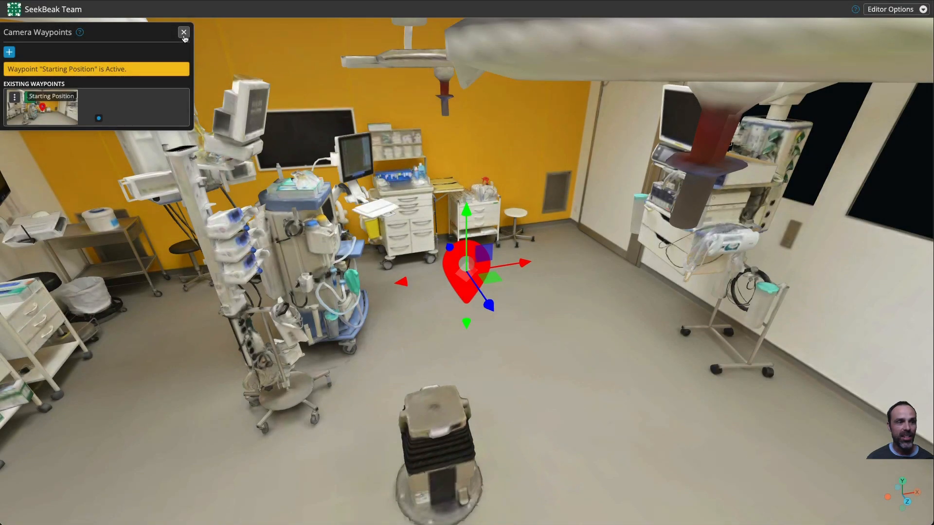
pyautogui.click(184, 34)
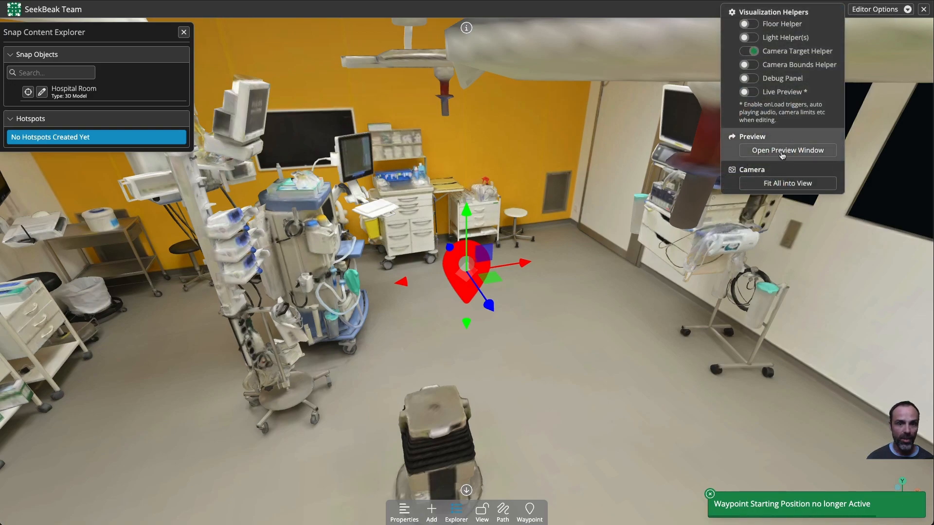
# Step: Open the preview window and orbit around the room to test the starting view
pyautogui.click(782, 151)
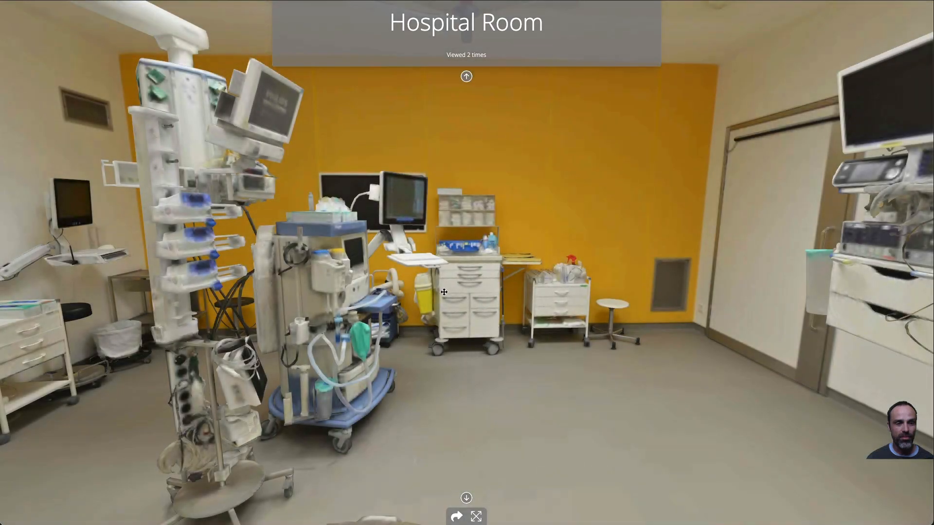
pyautogui.moveTo(551, 288); pyautogui.dragTo(399, 353)
pyautogui.moveTo(700, 341); pyautogui.dragTo(194, 360)
pyautogui.moveTo(516, 209); pyautogui.dragTo(763, 252)
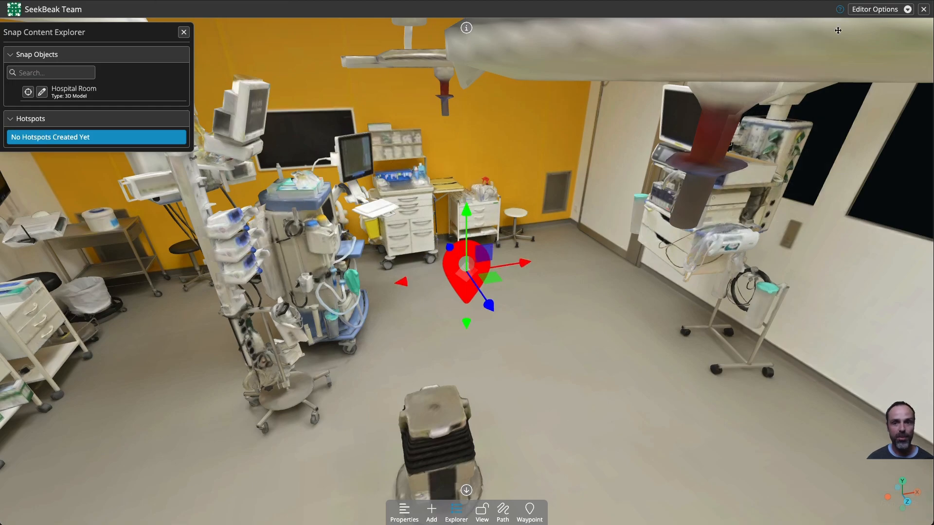
# Step: Turn off the Camera Target Helper in the editor's visualization helpers
pyautogui.click(874, 12)
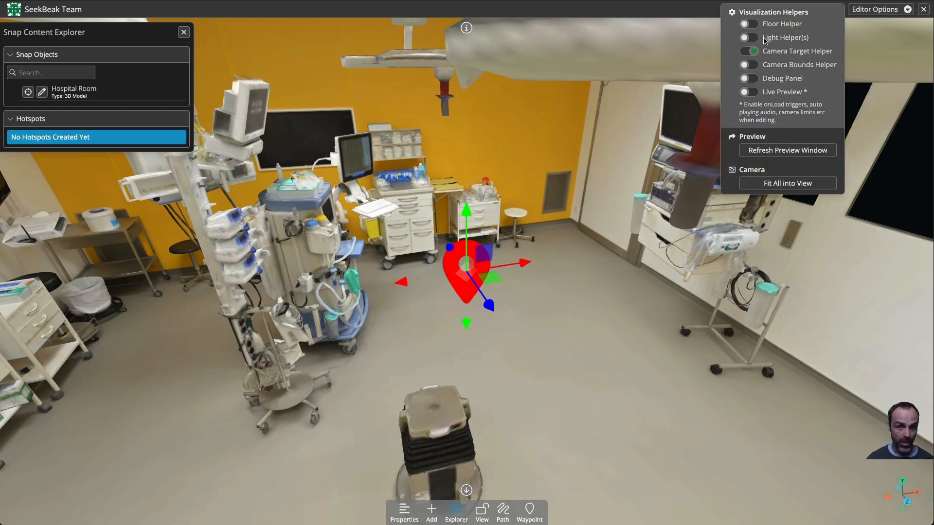
pyautogui.click(753, 53)
# Step: Add a 3D Model Hotspot placed on the screen of the monitor cart by the wall
pyautogui.moveTo(487, 411); pyautogui.dragTo(562, 416)
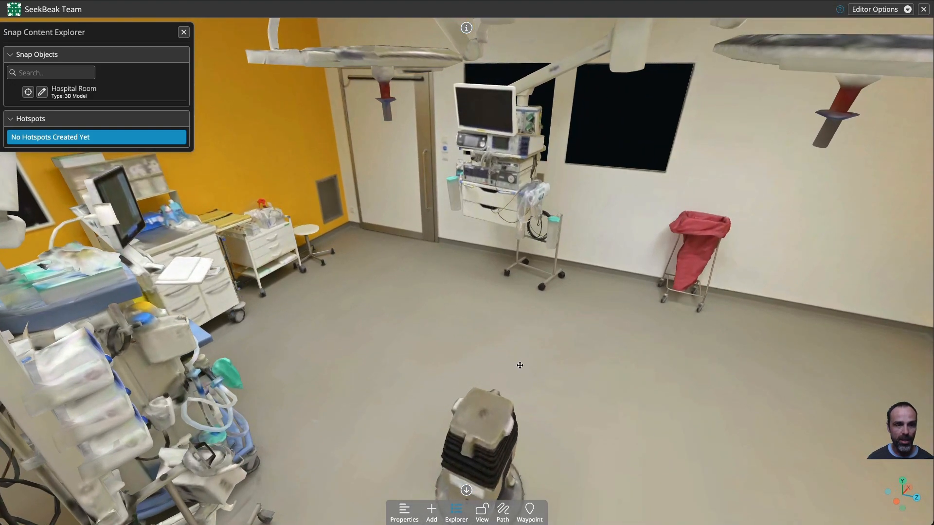
pyautogui.click(484, 511)
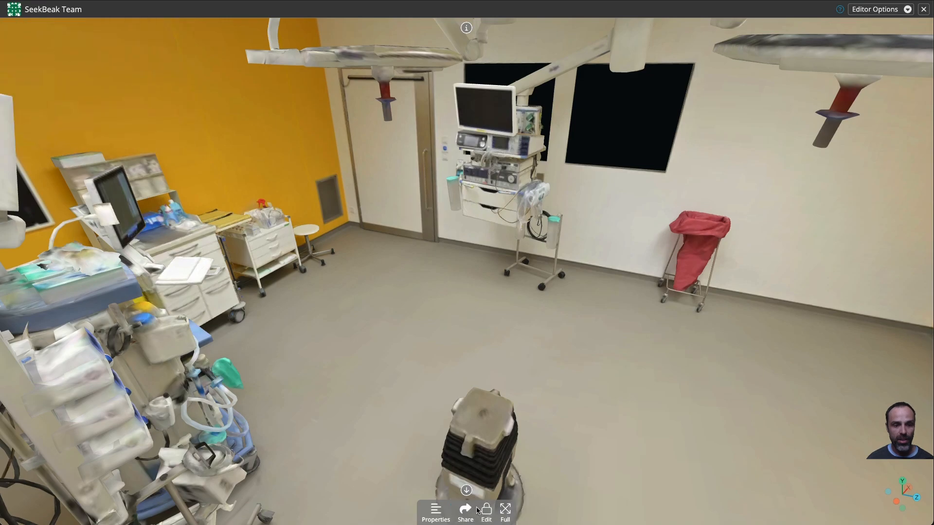
pyautogui.scroll(10, 527, 334)
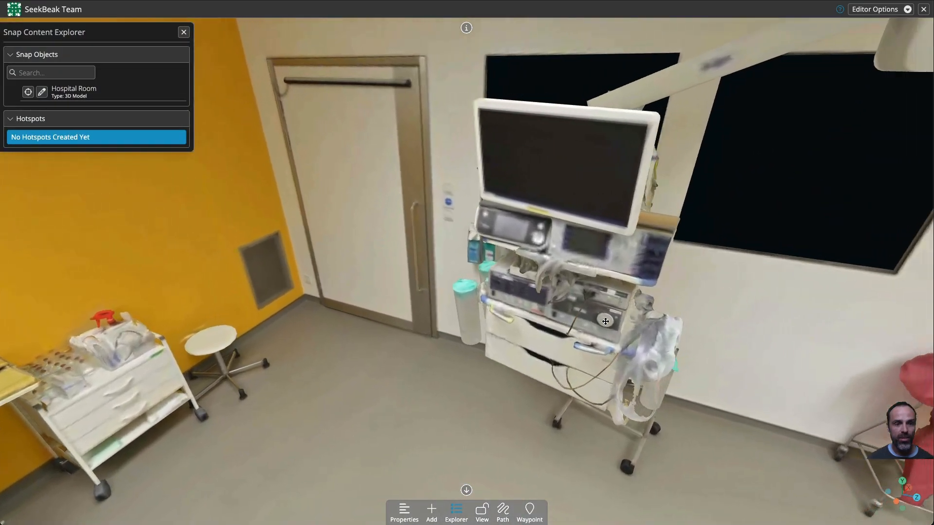
pyautogui.moveTo(606, 322); pyautogui.dragTo(550, 300, button='right')
pyautogui.moveTo(550, 300); pyautogui.dragTo(591, 307)
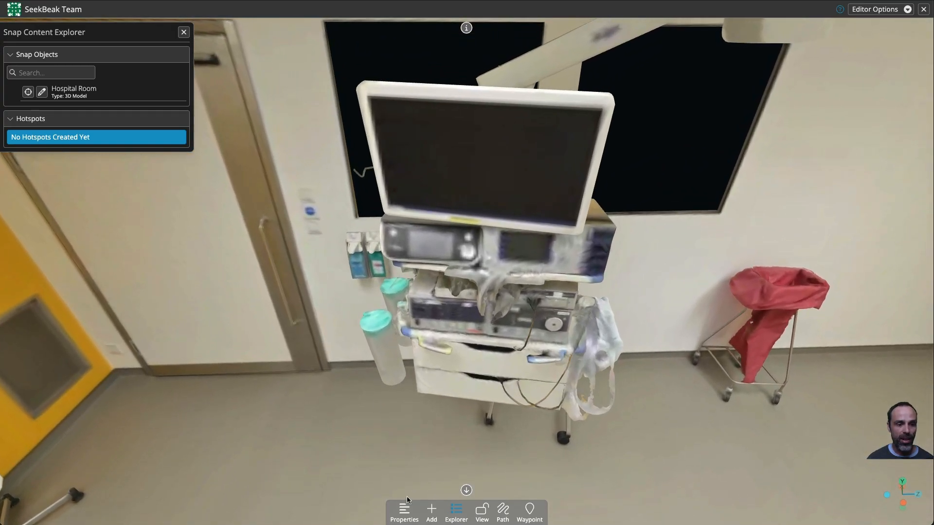
pyautogui.click(431, 509)
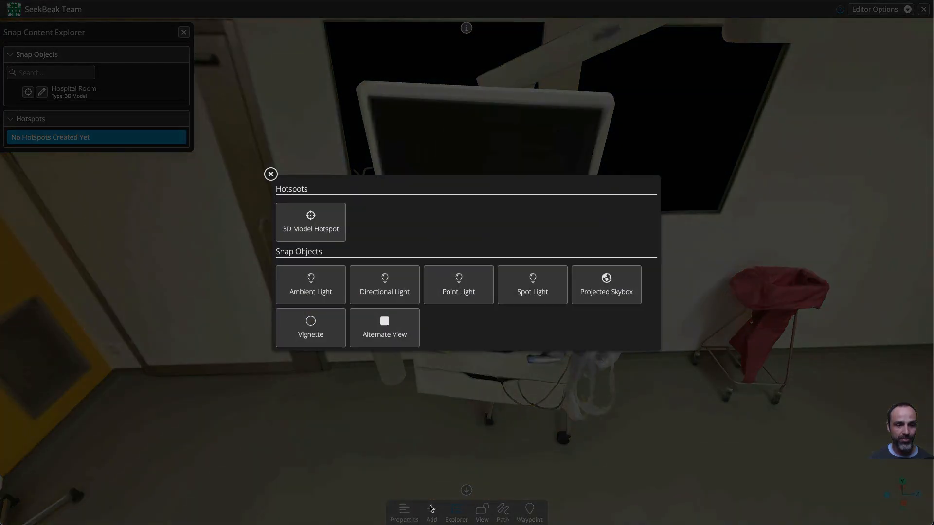
pyautogui.click(321, 232)
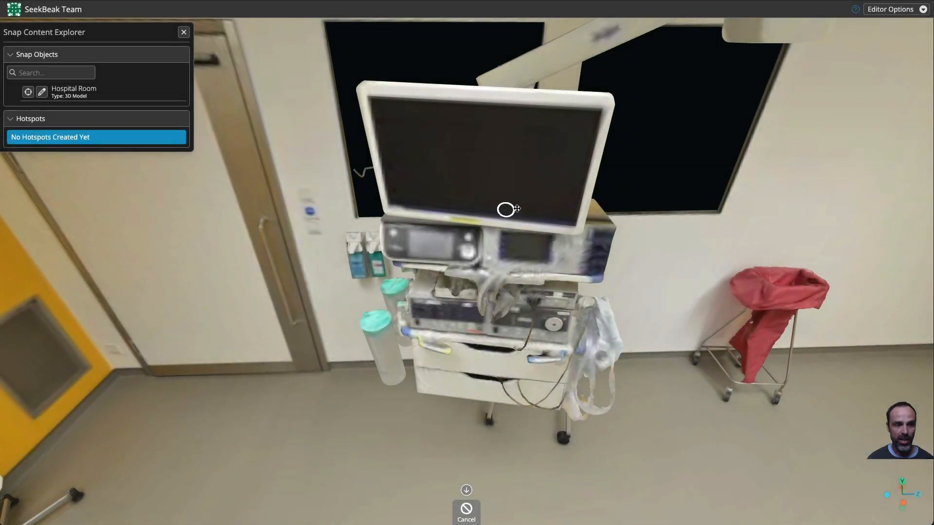
pyautogui.click(489, 167)
# Step: Set the new hotspot's icon to the lightbulb
pyautogui.moveTo(518, 294); pyautogui.dragTo(368, 164)
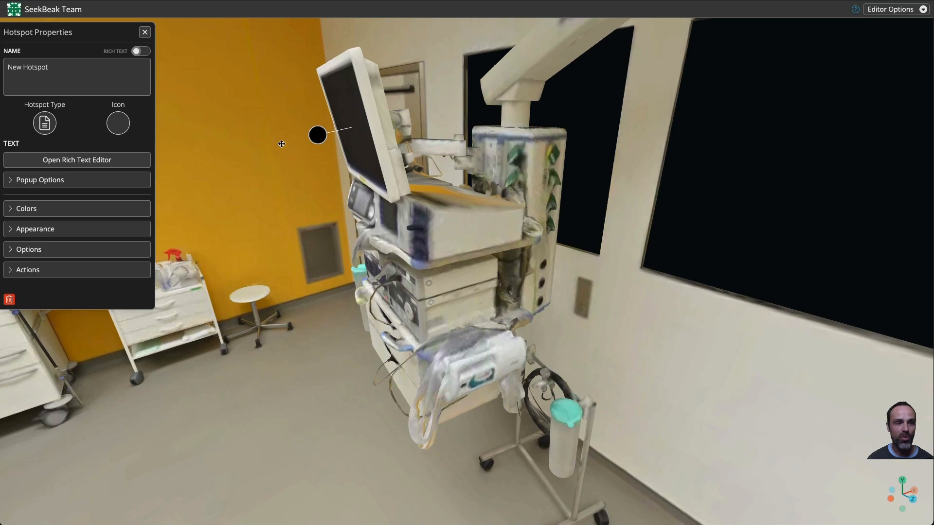
pyautogui.moveTo(325, 185); pyautogui.dragTo(308, 365)
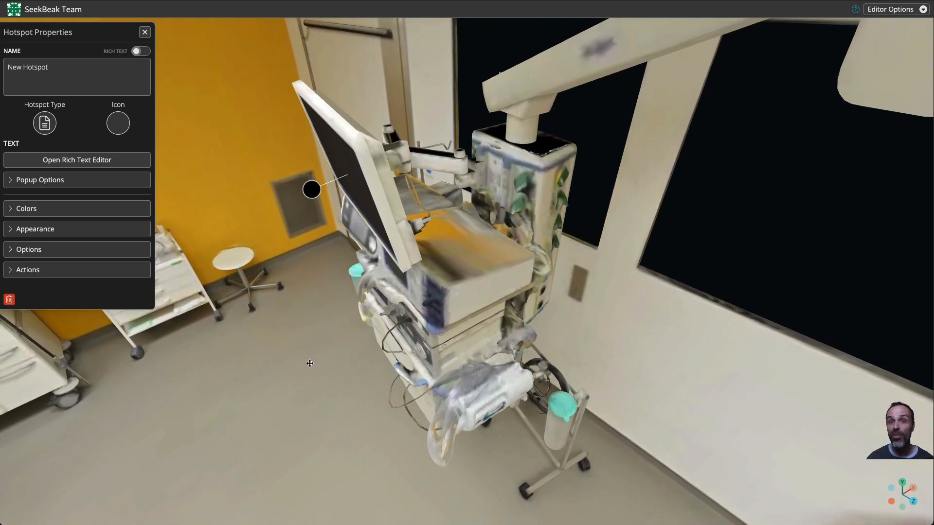
pyautogui.moveTo(288, 385); pyautogui.dragTo(411, 163)
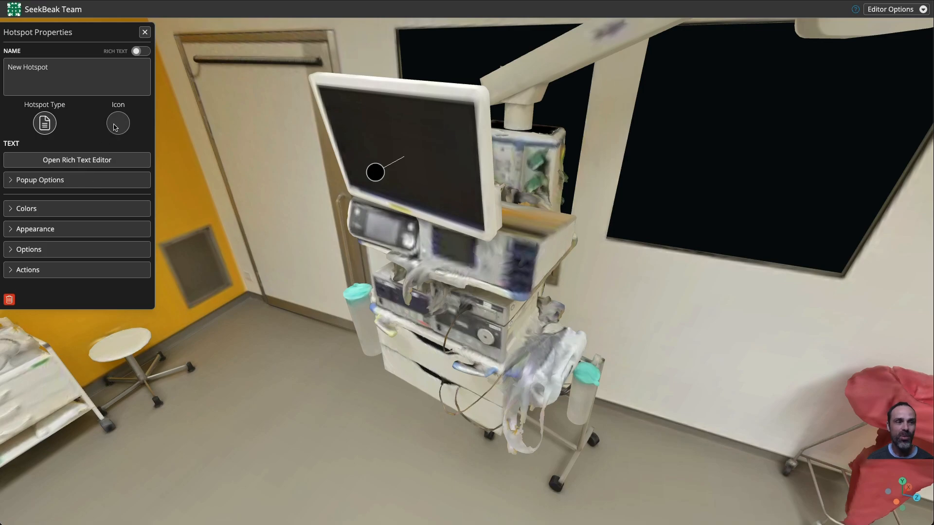
pyautogui.click(117, 126)
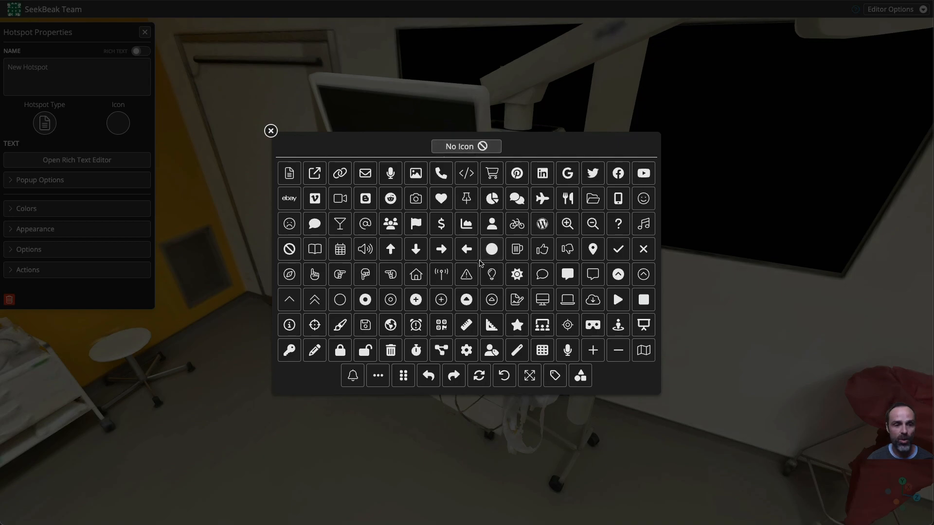
pyautogui.click(491, 275)
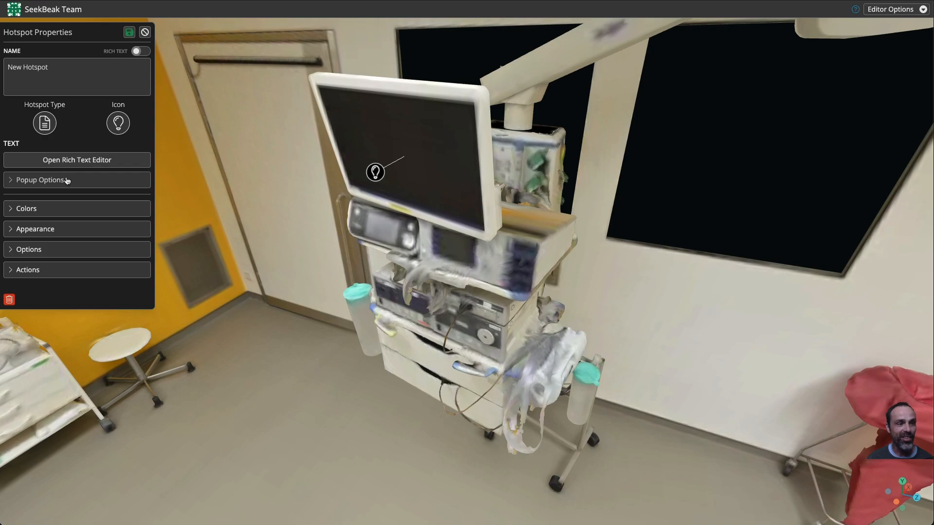
# Step: Open the hotspot's rich text editor and enter the text "KidneyTron-5000"
pyautogui.click(70, 161)
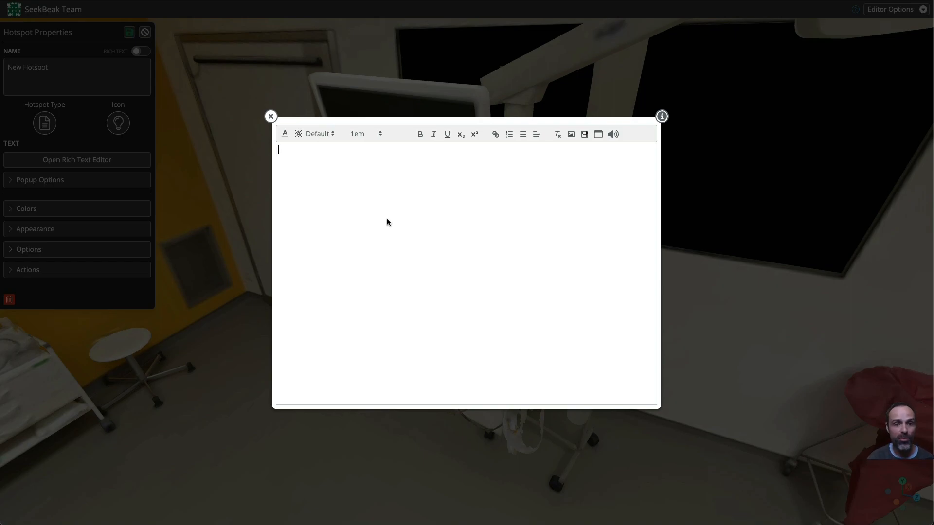
pyautogui.write('KidneyTron-5000')
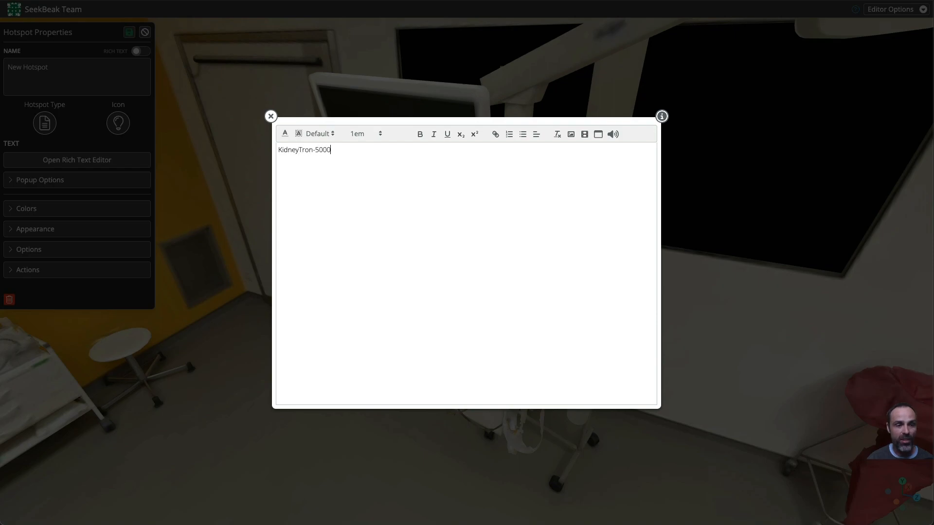
# Step: Format the whole hotspot text in Arial Black at size 4.375em
pyautogui.hotkey('ctrl', 'a')
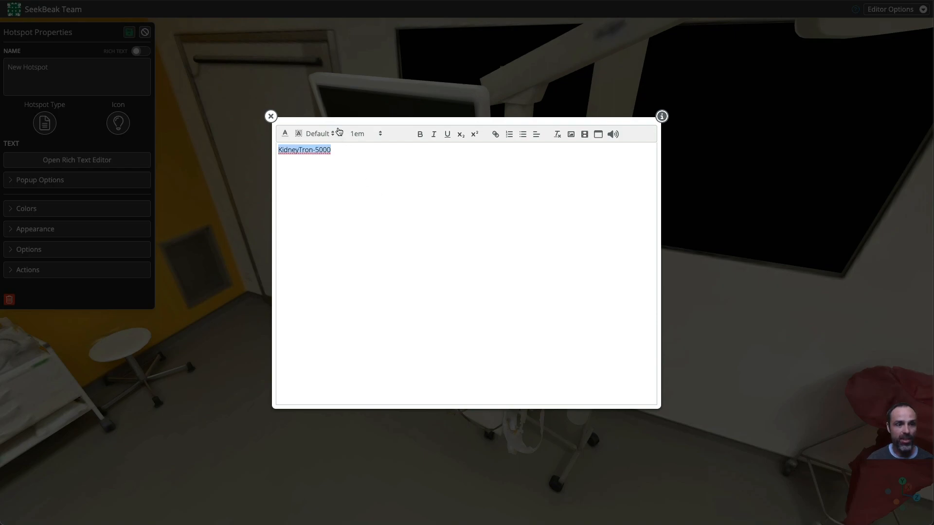
pyautogui.click(321, 134)
pyautogui.click(338, 183)
pyautogui.click(374, 134)
pyautogui.scroll(-8, 389, 193)
pyautogui.click(386, 207)
pyautogui.click(380, 224)
# Step: Color the word "KidneyTron" red, #ff2727
pyautogui.moveTo(466, 172); pyautogui.dragTo(278, 169)
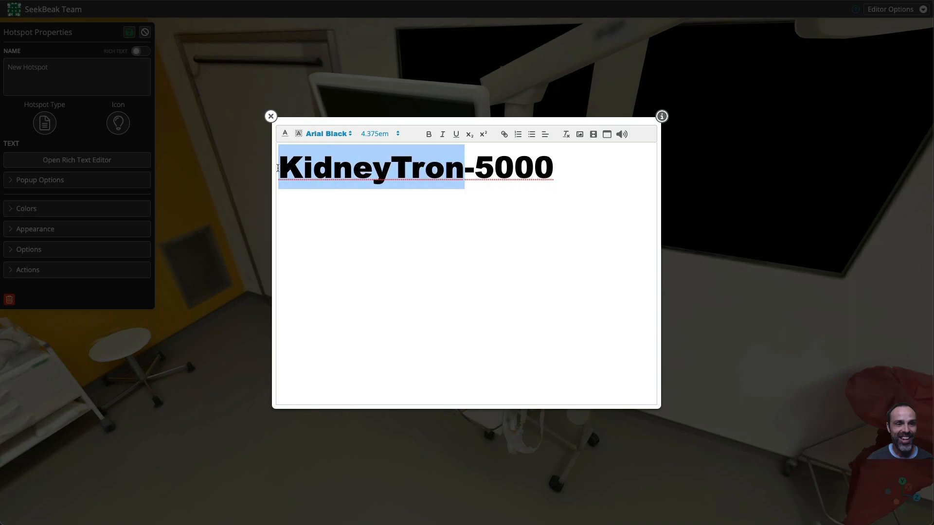
pyautogui.click(283, 134)
pyautogui.click(343, 100)
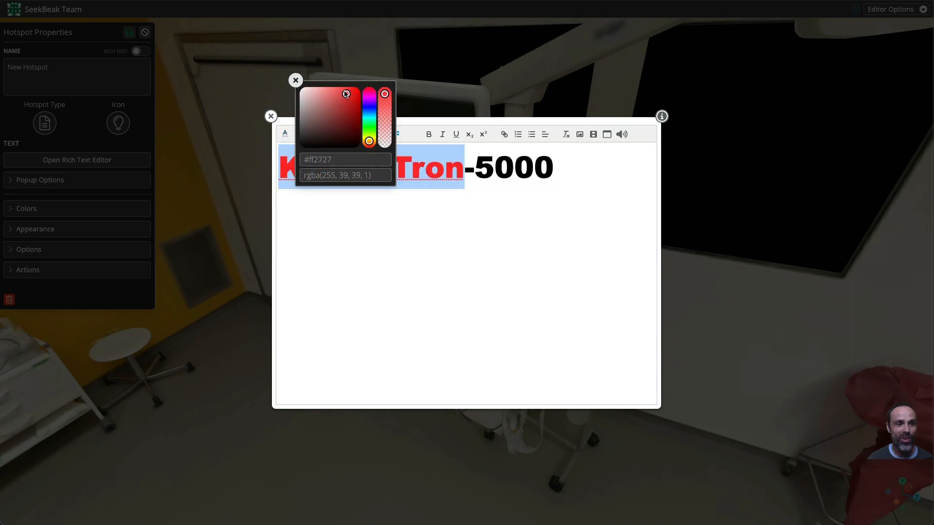
# Step: Close the color picker and rich text editor, and rename the hotspot KidneyTron5000
pyautogui.click(295, 80)
pyautogui.click(271, 117)
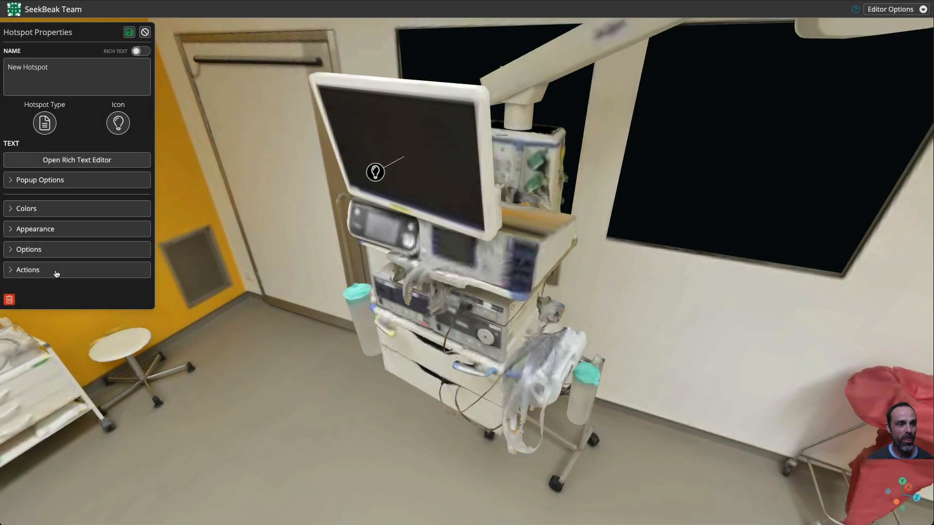
pyautogui.click(103, 73)
pyautogui.press('super+a')
pyautogui.write('LK')
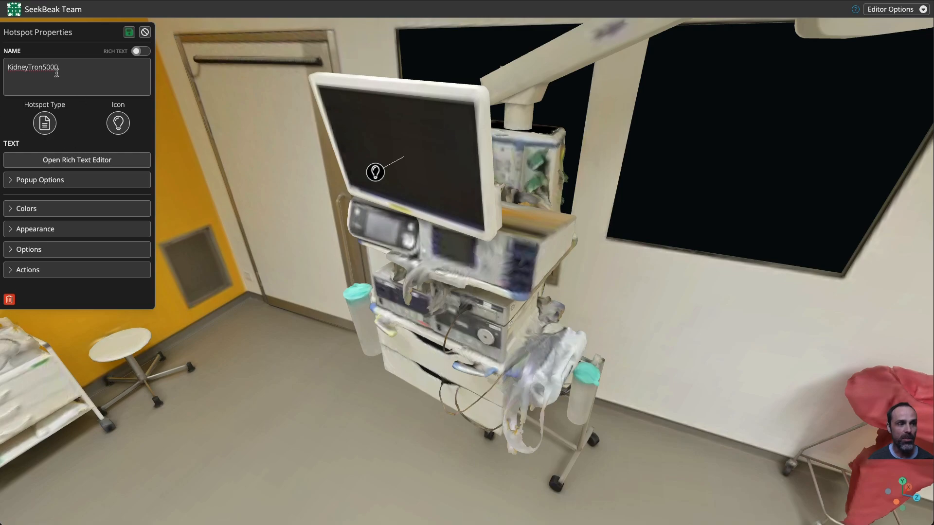
pyautogui.doubleClick(38, 69)
pyautogui.click(94, 79)
# Step: Open the hotspot's Appearance settings and try toggling Always in Front and Show Marker Line off and on while orbiting the cart
pyautogui.click(28, 250)
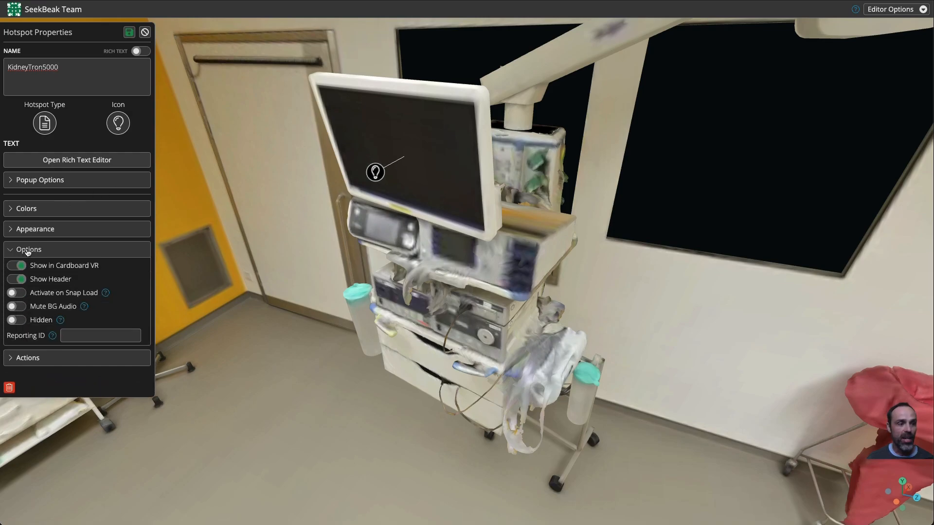
pyautogui.click(32, 229)
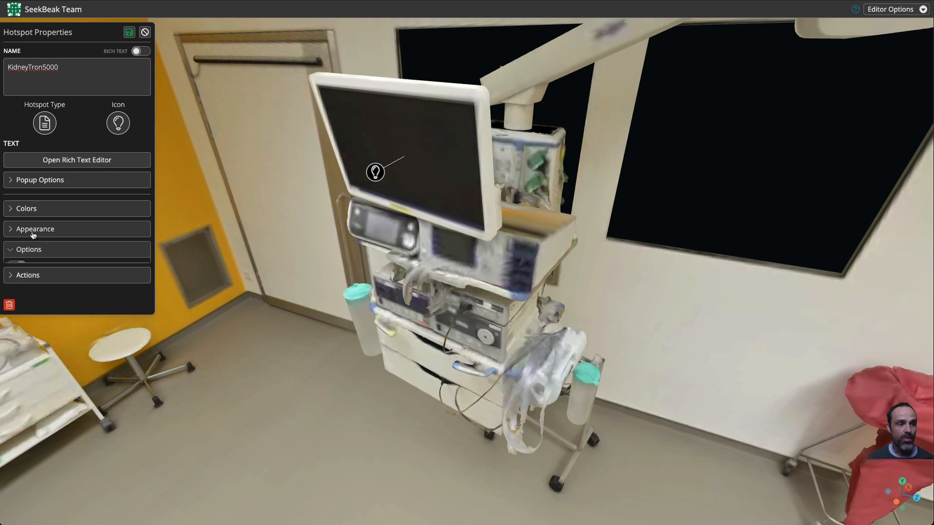
pyautogui.moveTo(303, 253); pyautogui.dragTo(235, 251)
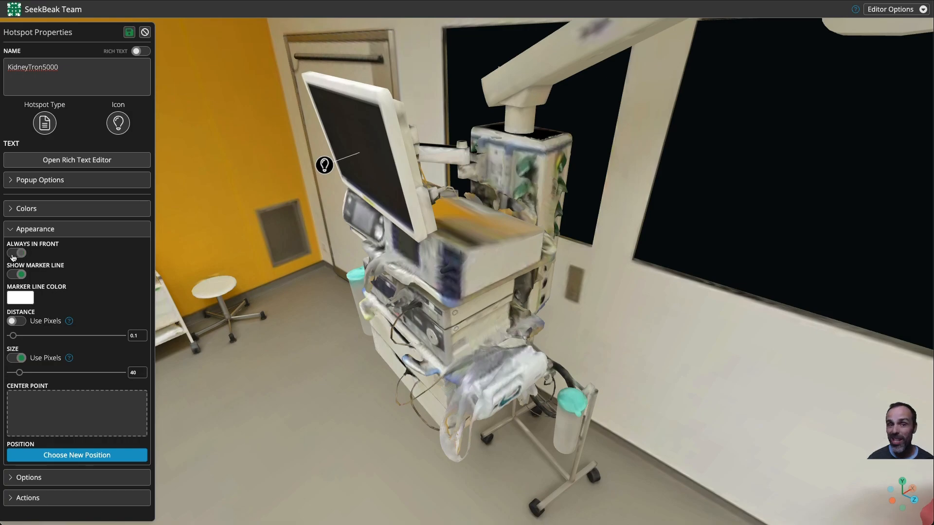
pyautogui.moveTo(355, 273); pyautogui.dragTo(288, 273)
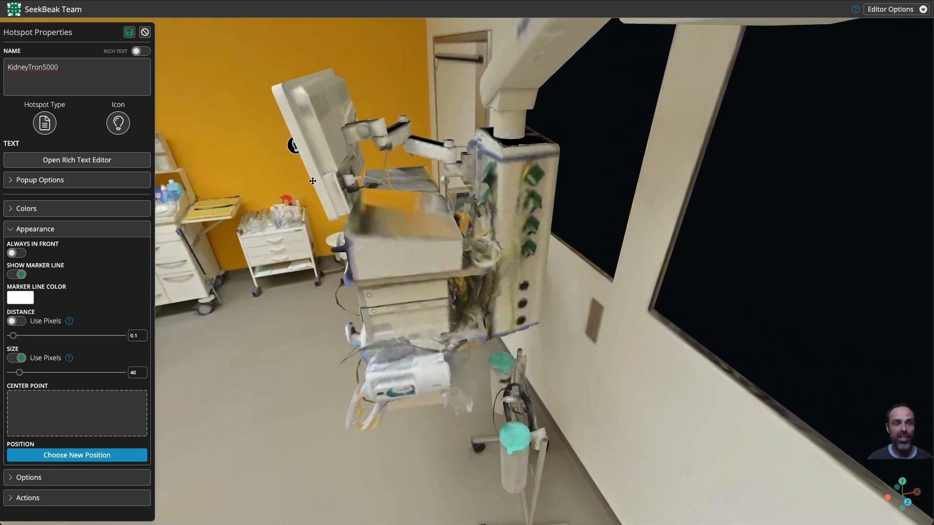
pyautogui.moveTo(330, 191)
pyautogui.mouseDown()
pyautogui.moveTo(312, 191)
pyautogui.moveTo(353, 192)
pyautogui.moveTo(329, 191)
pyautogui.mouseUp()
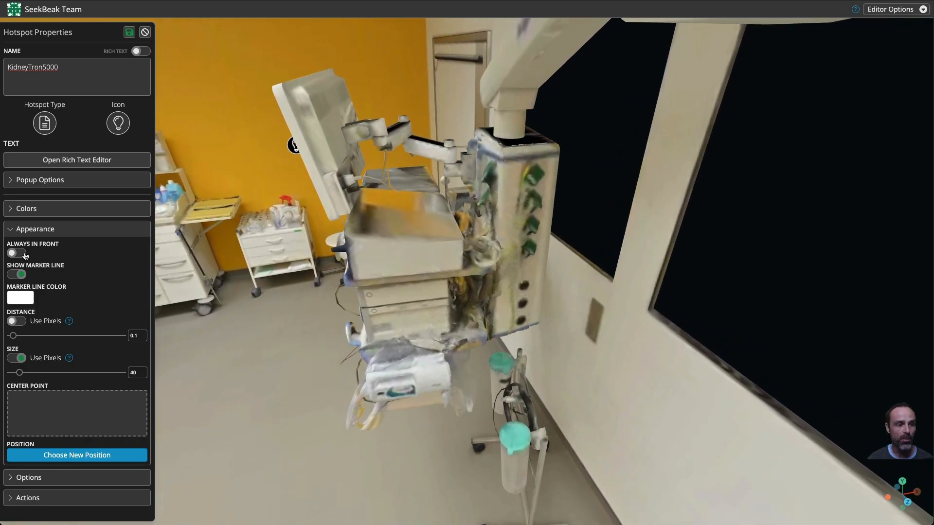
pyautogui.moveTo(397, 263)
pyautogui.mouseDown()
pyautogui.moveTo(243, 277)
pyautogui.moveTo(153, 251)
pyautogui.moveTo(373, 236)
pyautogui.moveTo(263, 249)
pyautogui.moveTo(382, 256)
pyautogui.mouseUp()
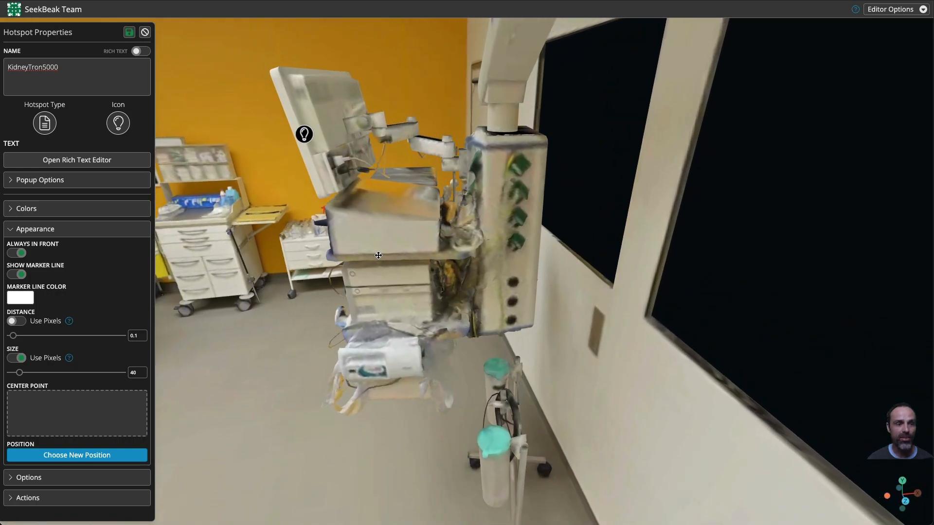
pyautogui.click(14, 254)
pyautogui.moveTo(281, 260); pyautogui.dragTo(350, 288)
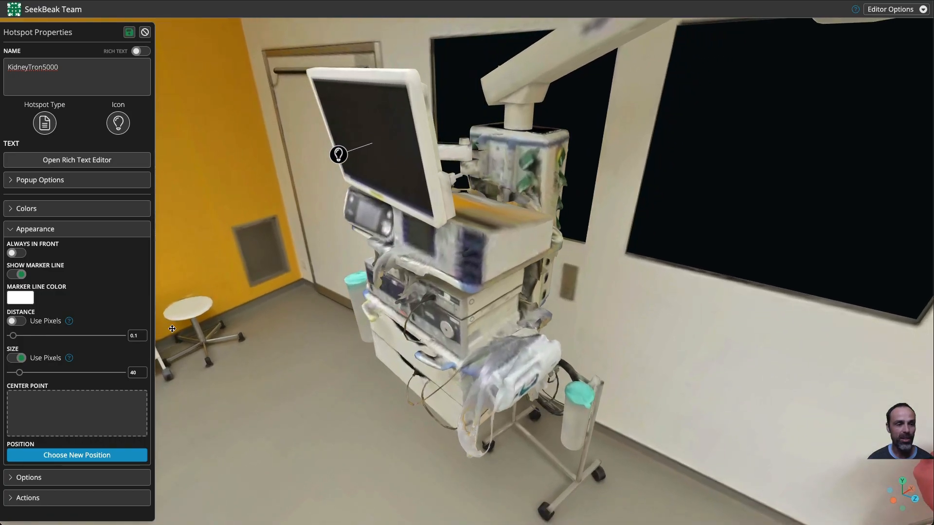
pyautogui.click(19, 275)
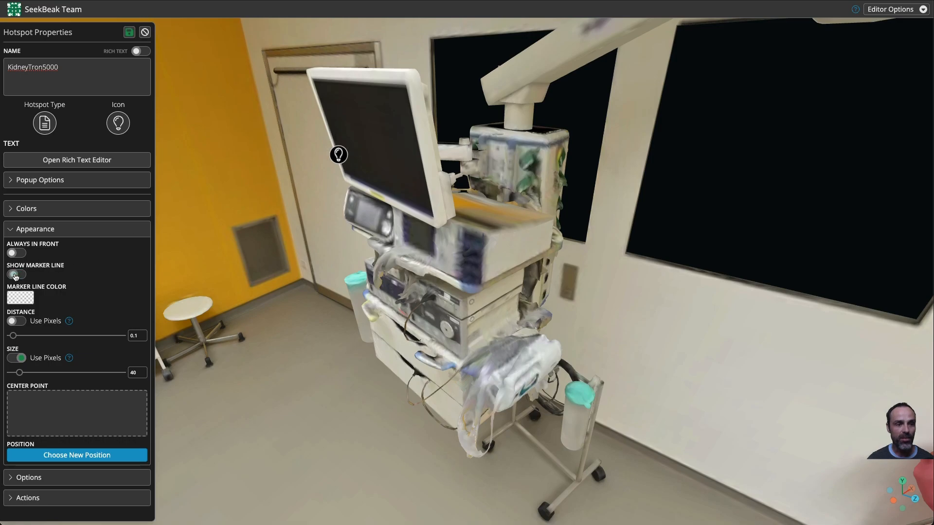
pyautogui.click(15, 275)
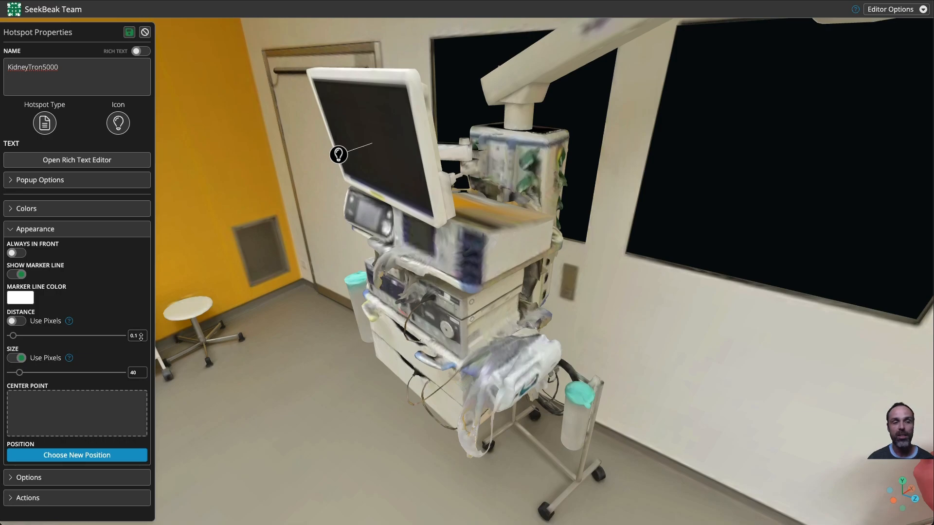
# Step: Set the hotspot's Distance slider to 0.13
pyautogui.moveTo(14, 336)
pyautogui.mouseDown()
pyautogui.moveTo(23, 339)
pyautogui.moveTo(15, 342)
pyautogui.mouseUp()
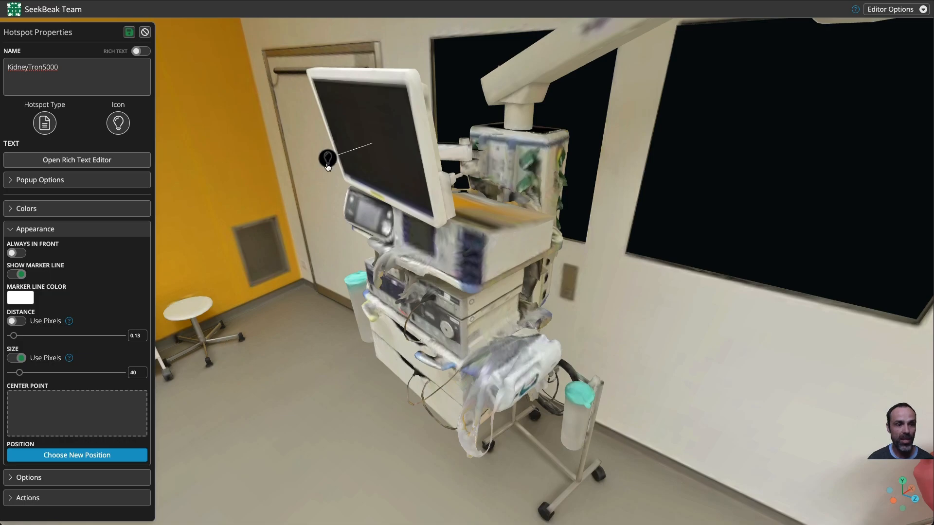
pyautogui.press('a')
pyautogui.press('s')
pyautogui.press('s')
pyautogui.press('e')
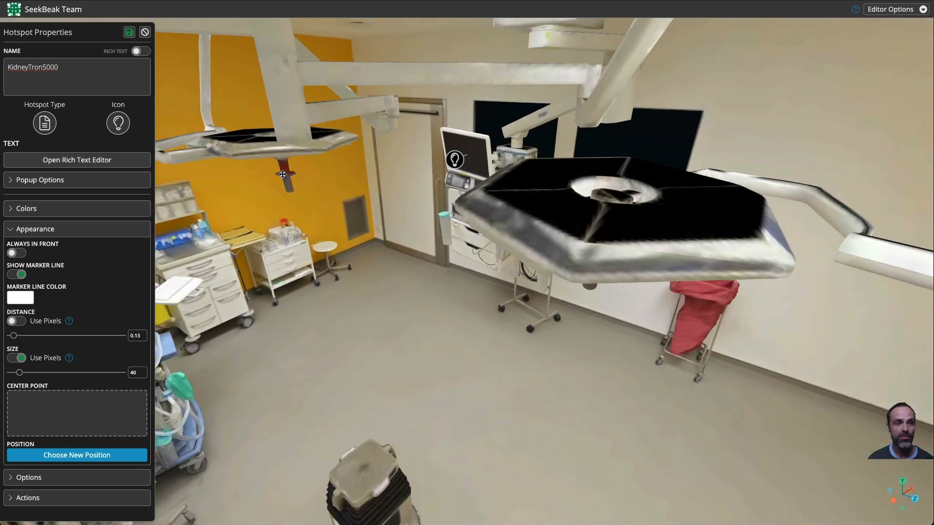
pyautogui.press('s')
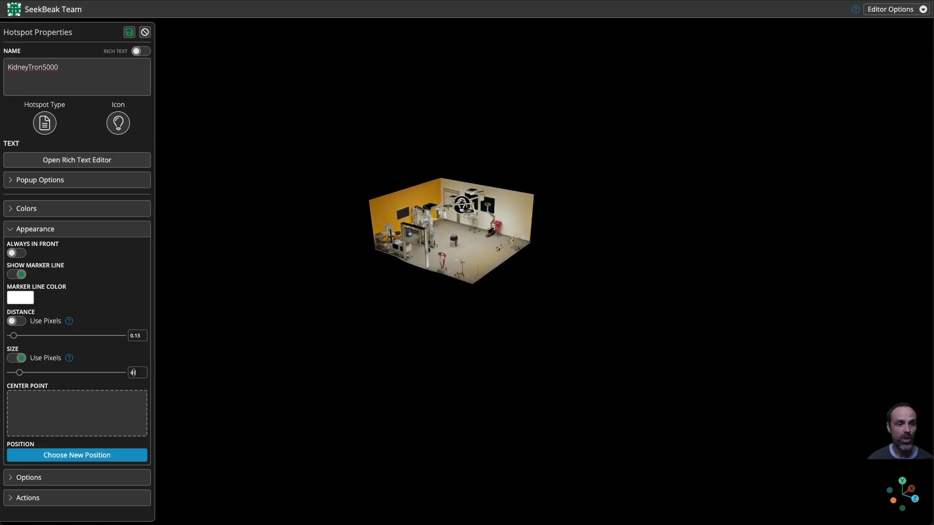
# Step: Turn off Use Pixels for the hotspot's size and set the Size to 0.06
pyautogui.press('w')
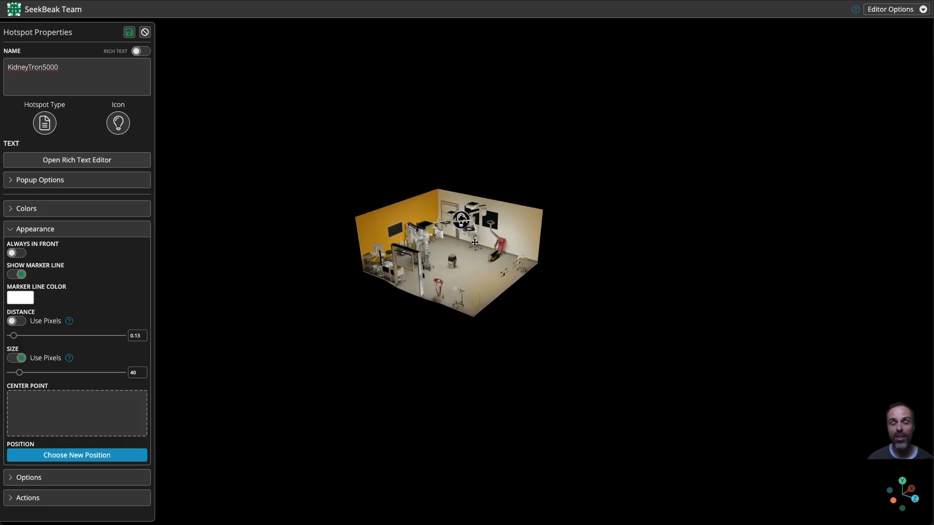
pyautogui.scroll(5, 469, 263)
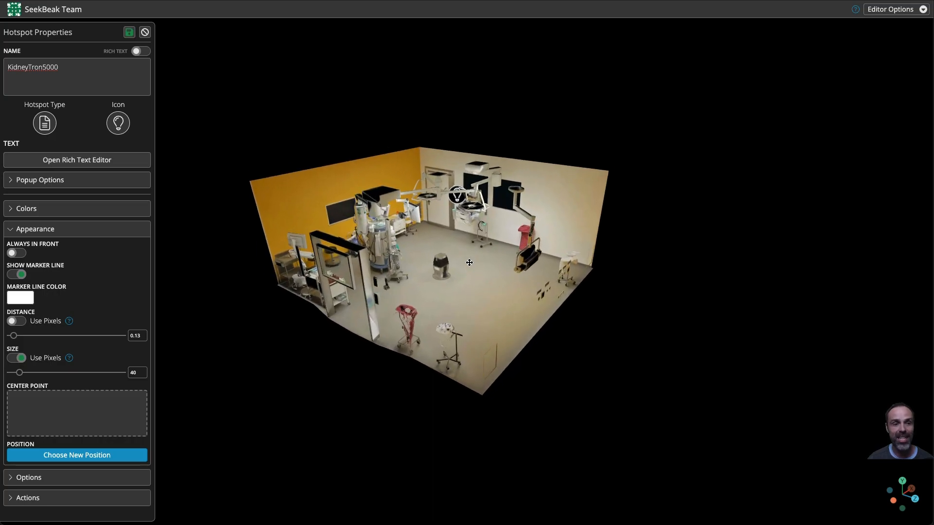
pyautogui.scroll(5, 469, 263)
pyautogui.press('w')
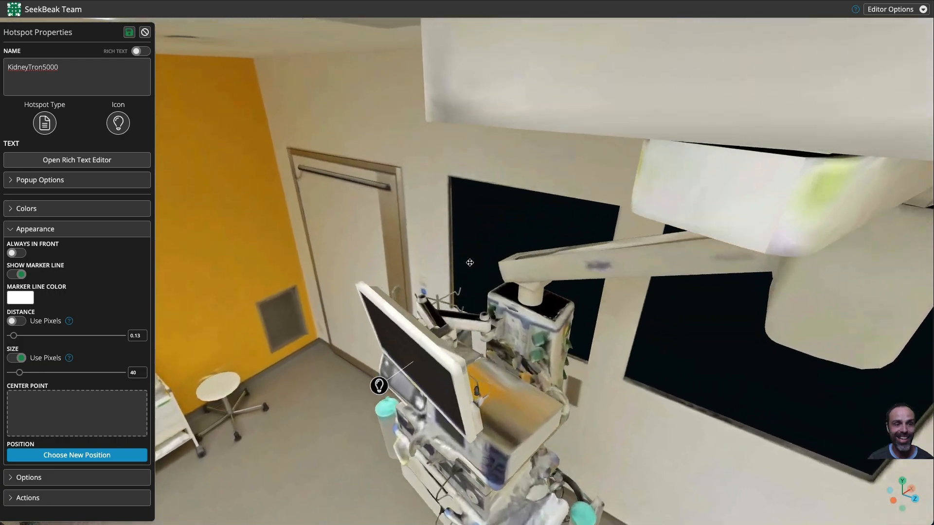
pyautogui.scroll(2, 469, 263)
pyautogui.moveTo(470, 262); pyautogui.dragTo(501, 117, button='right')
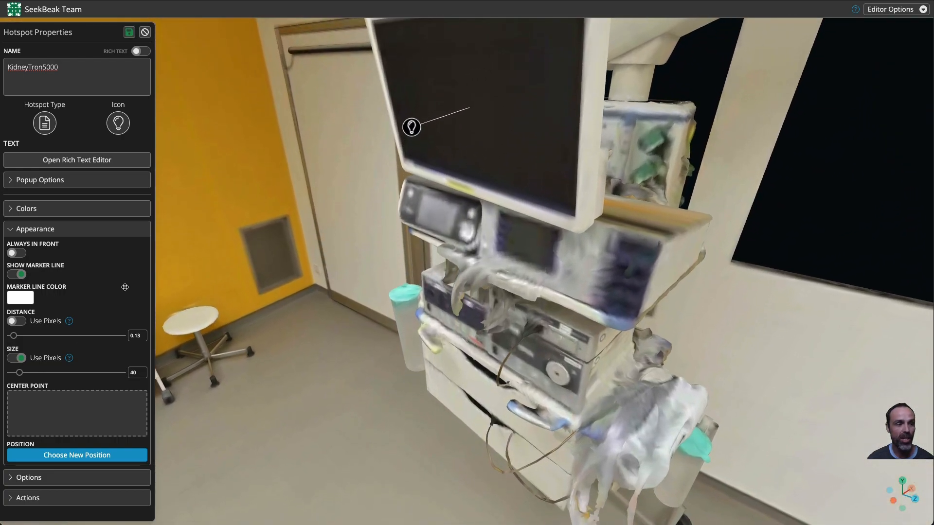
pyautogui.click(16, 358)
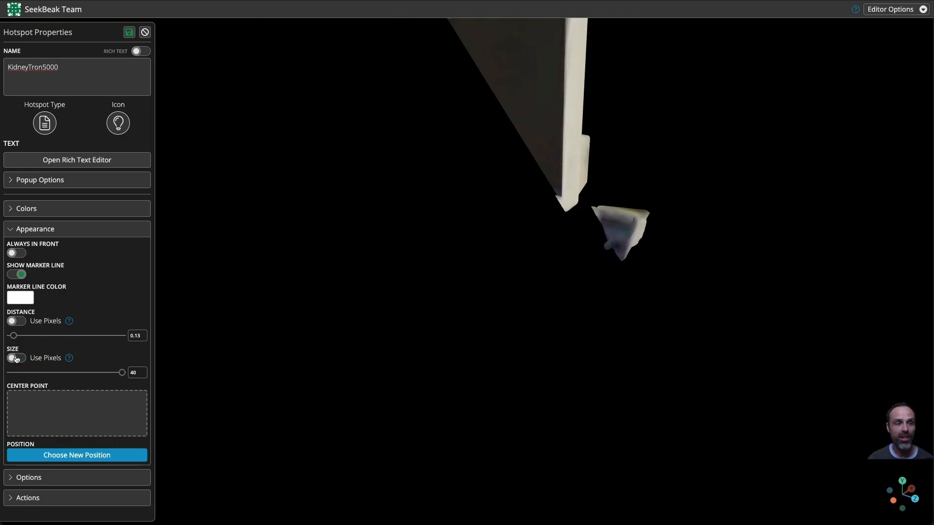
pyautogui.moveTo(122, 373); pyautogui.dragTo(12, 381)
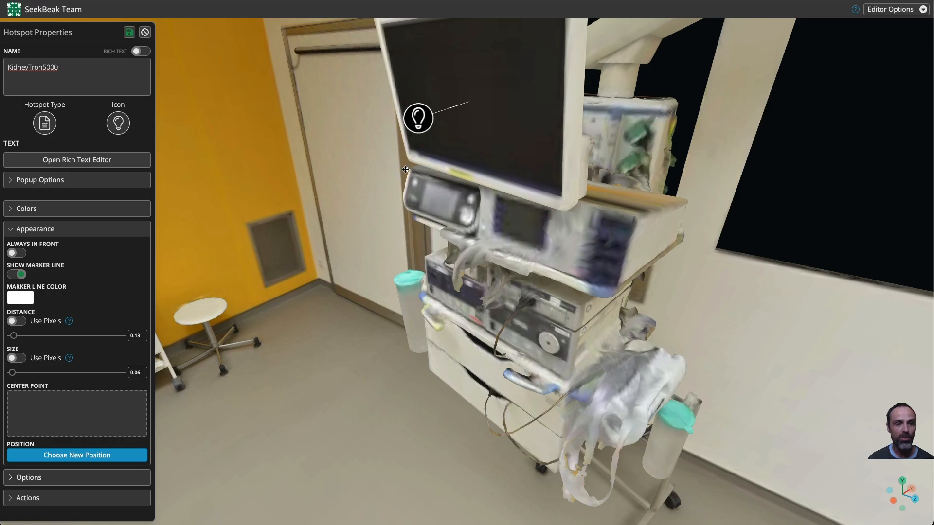
# Step: Reposition the hotspot onto the centre of the monitor screen with Choose New Position
pyautogui.scroll(-10, 405, 169)
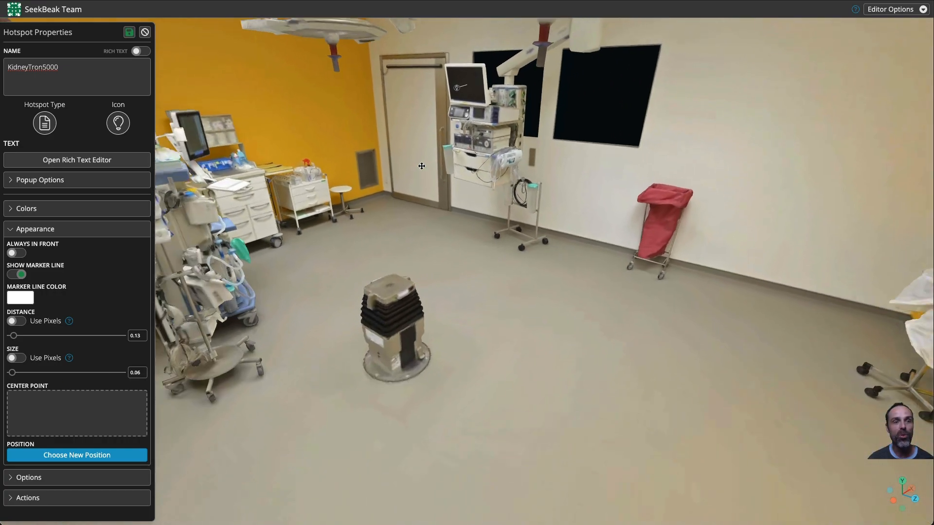
pyautogui.scroll(-5, 421, 166)
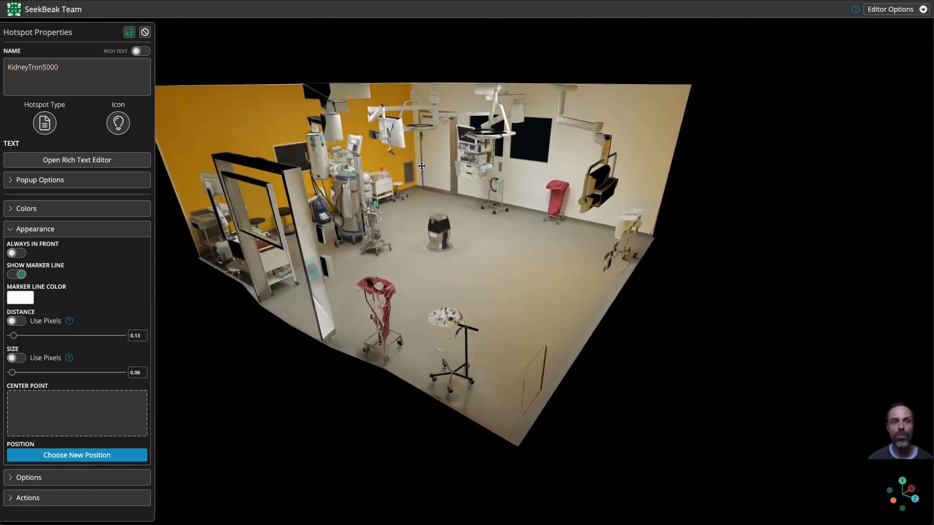
pyautogui.scroll(10, 421, 165)
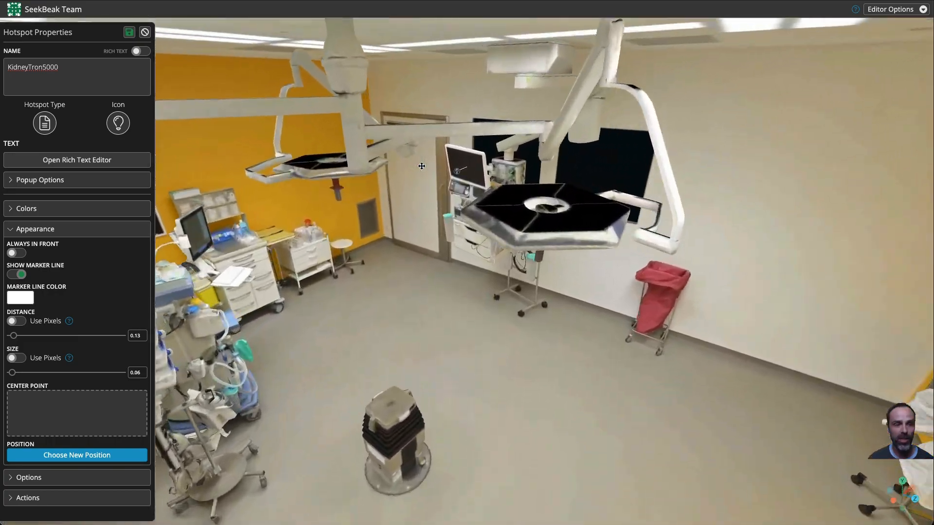
pyautogui.scroll(10, 421, 166)
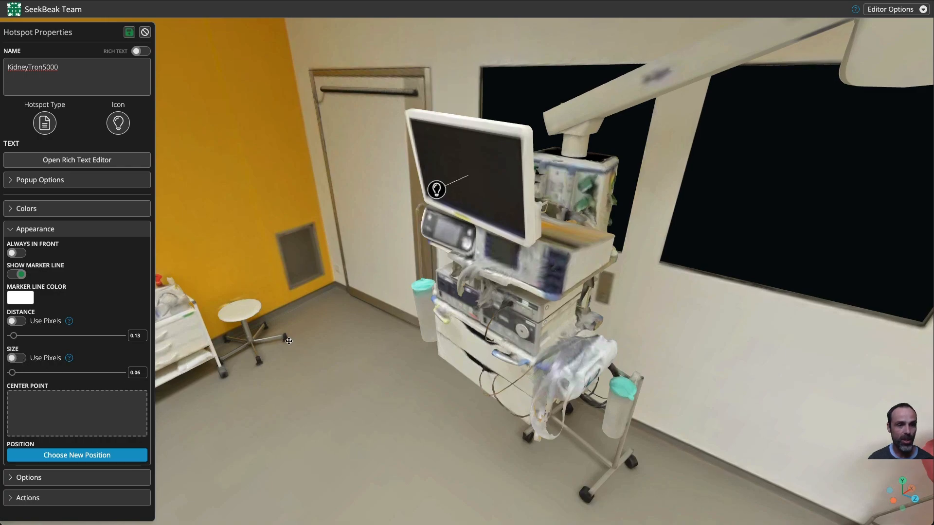
pyautogui.moveTo(295, 342); pyautogui.dragTo(241, 337)
pyautogui.moveTo(66, 403)
pyautogui.mouseDown()
pyautogui.moveTo(25, 409)
pyautogui.moveTo(91, 469)
pyautogui.moveTo(48, 464)
pyautogui.moveTo(89, 460)
pyautogui.moveTo(79, 397)
pyautogui.moveTo(77, 411)
pyautogui.moveTo(123, 423)
pyautogui.moveTo(105, 386)
pyautogui.moveTo(61, 370)
pyautogui.moveTo(49, 449)
pyautogui.moveTo(67, 440)
pyautogui.moveTo(82, 412)
pyautogui.moveTo(73, 412)
pyautogui.moveTo(125, 409)
pyautogui.moveTo(75, 414)
pyautogui.mouseUp()
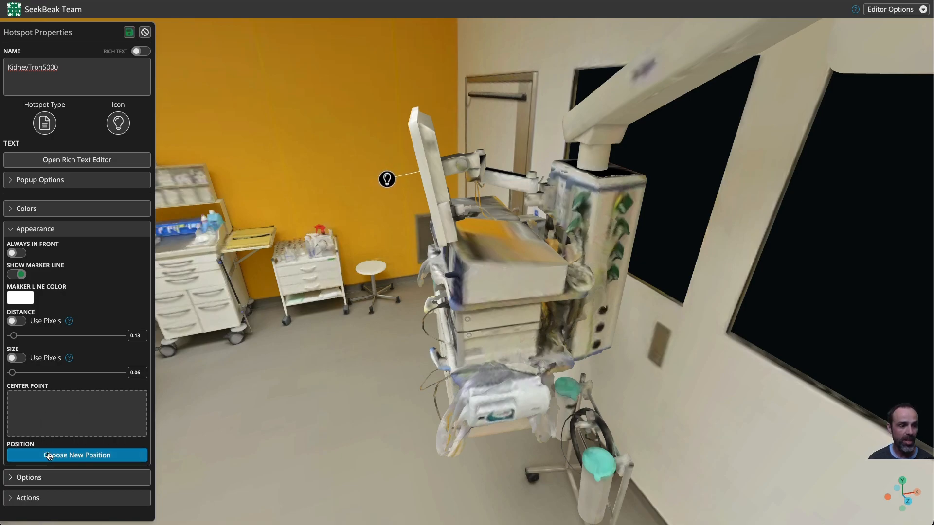
pyautogui.moveTo(283, 398); pyautogui.dragTo(387, 387)
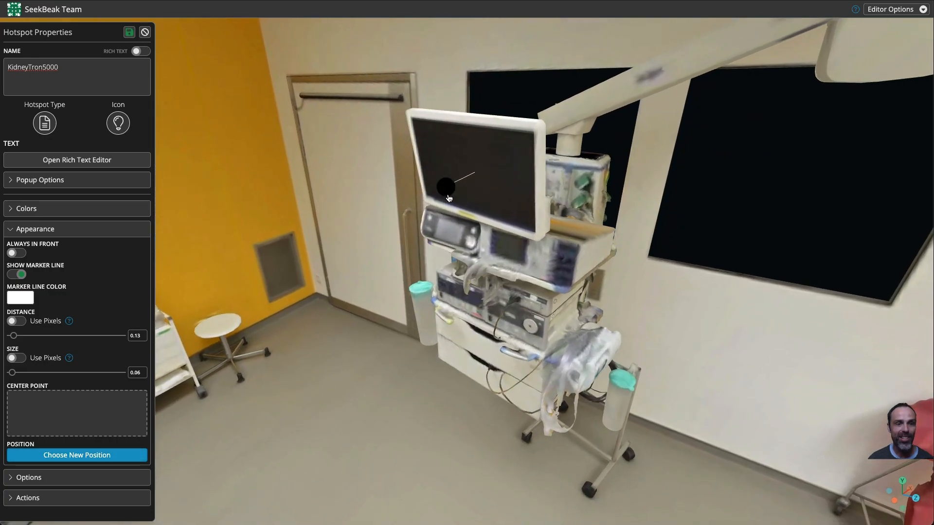
pyautogui.click(59, 455)
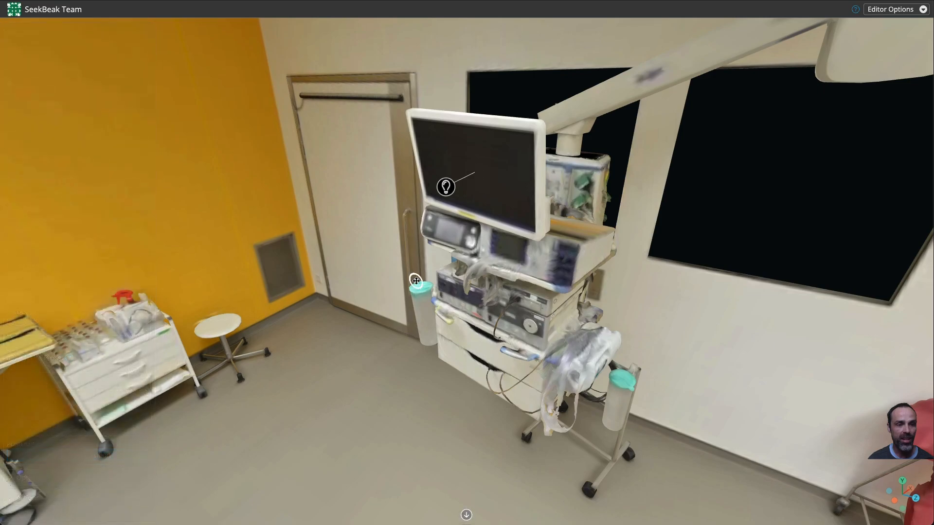
pyautogui.click(455, 230)
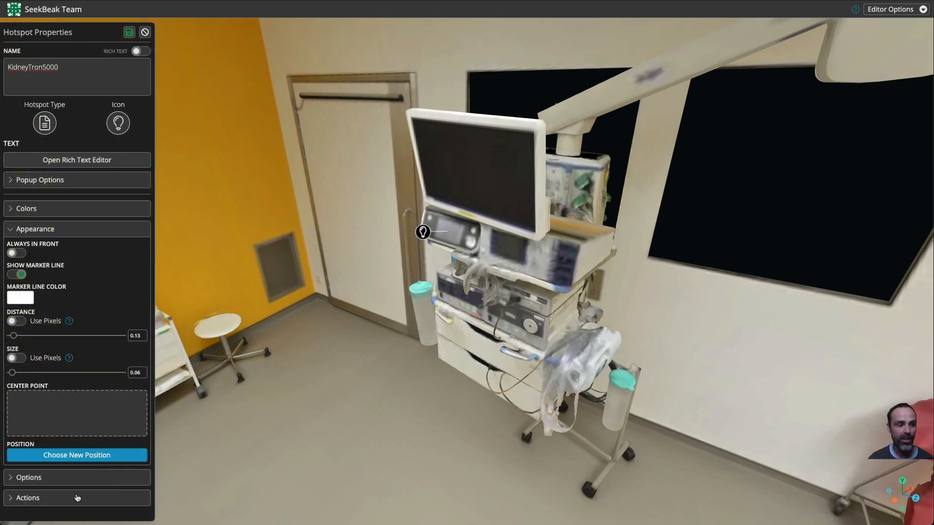
pyautogui.click(88, 454)
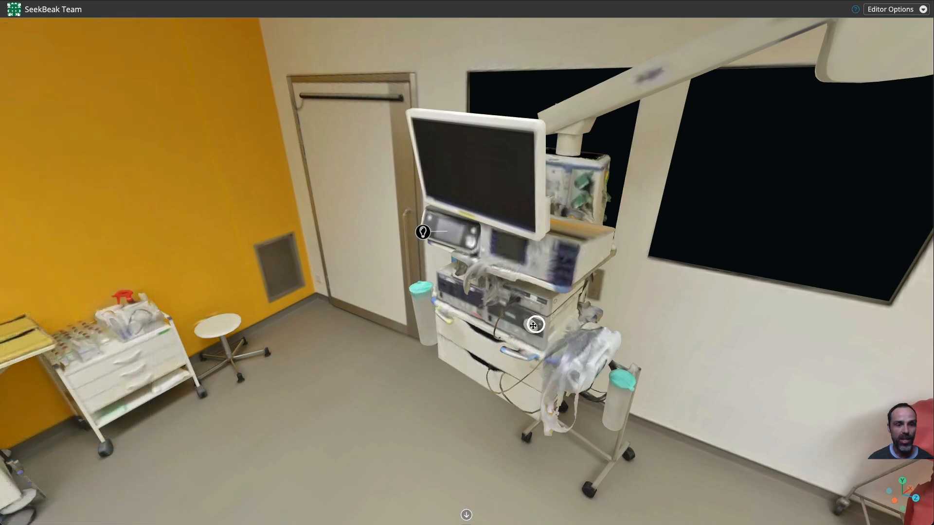
pyautogui.click(531, 327)
pyautogui.moveTo(531, 328); pyautogui.dragTo(539, 384)
pyautogui.click(68, 456)
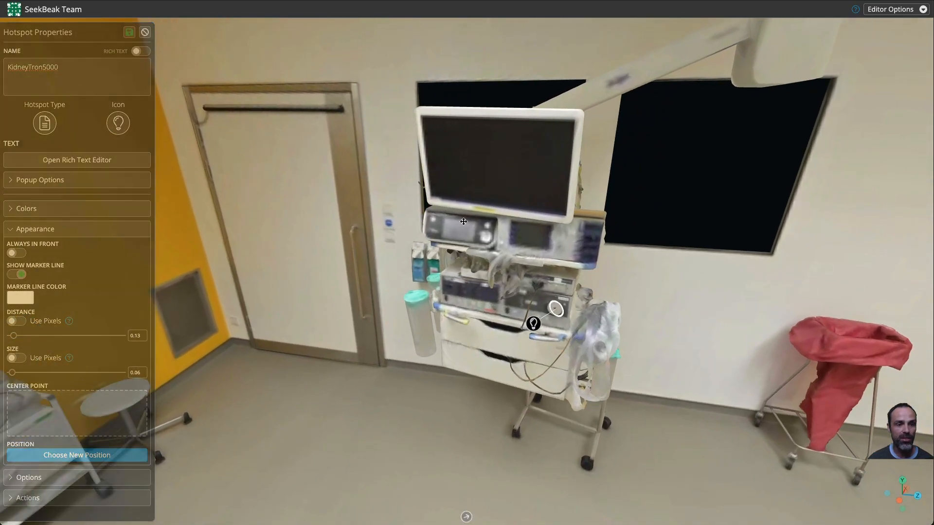
pyautogui.click(482, 168)
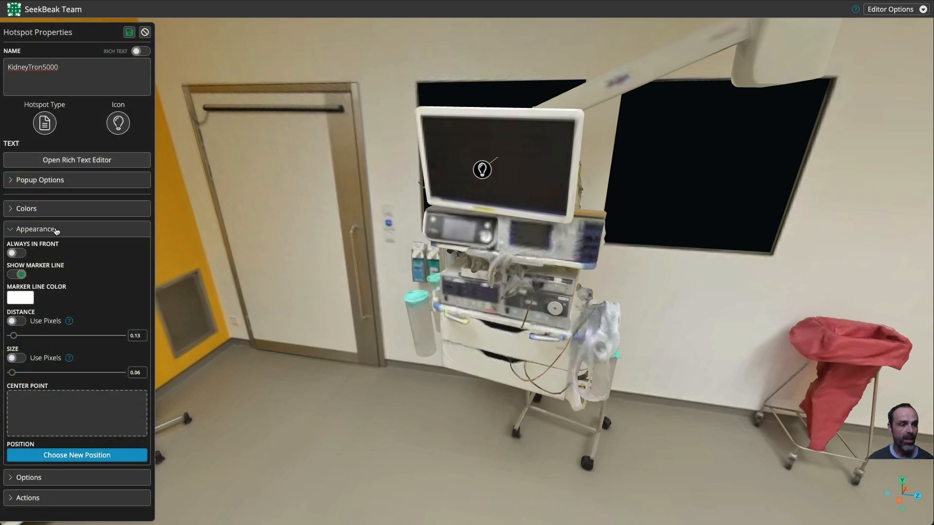
# Step: Collapse the property sections, close the hotspot properties and save the snap
pyautogui.click(55, 230)
pyautogui.click(52, 251)
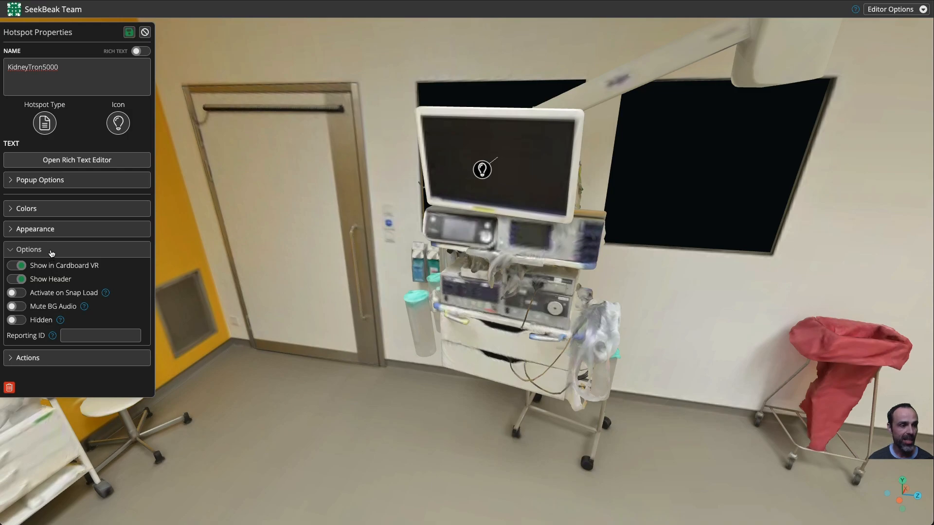
pyautogui.click(51, 251)
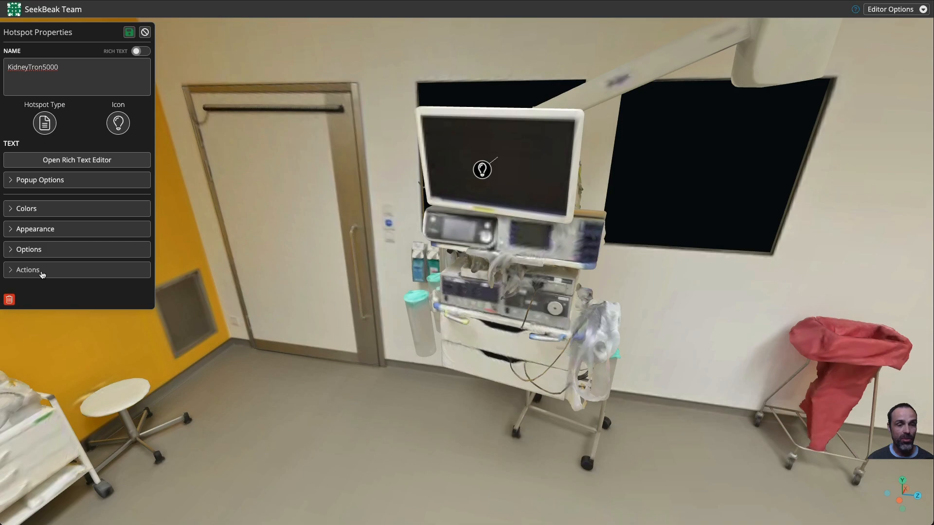
pyautogui.click(128, 33)
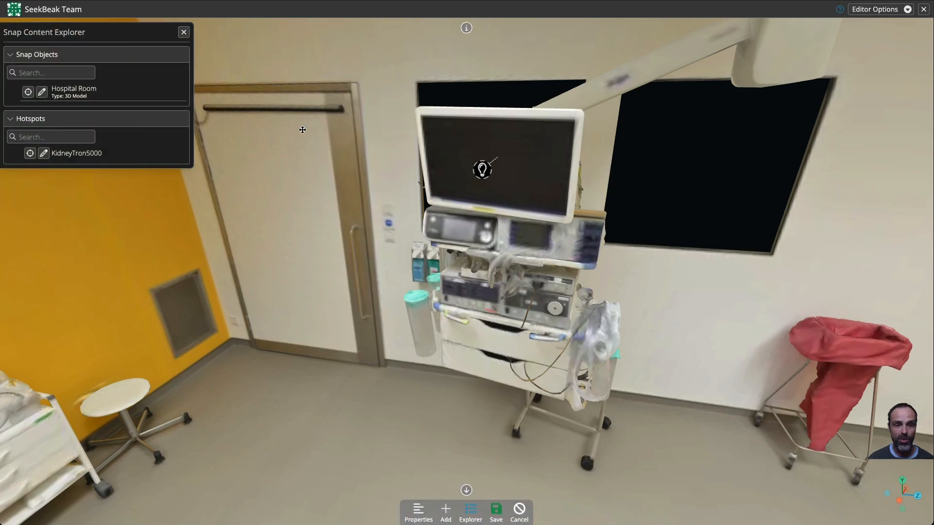
pyautogui.click(500, 510)
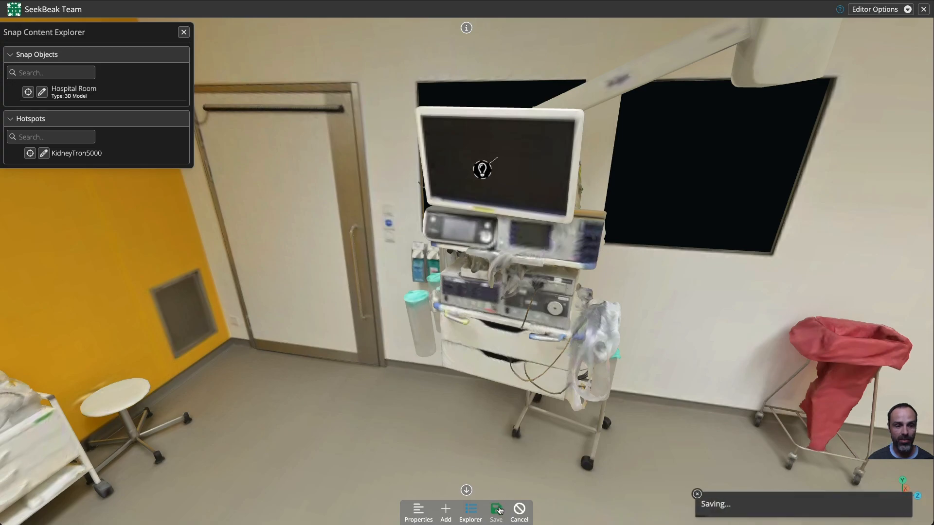
# Step: Preview the KidneyTron5000 hotspot's popup on the monitor and close it again
pyautogui.click(483, 169)
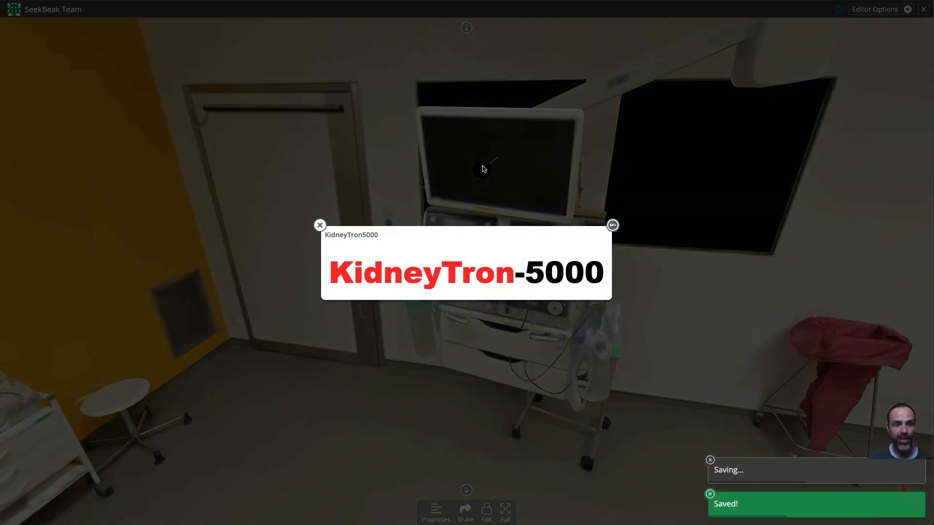
pyautogui.click(320, 225)
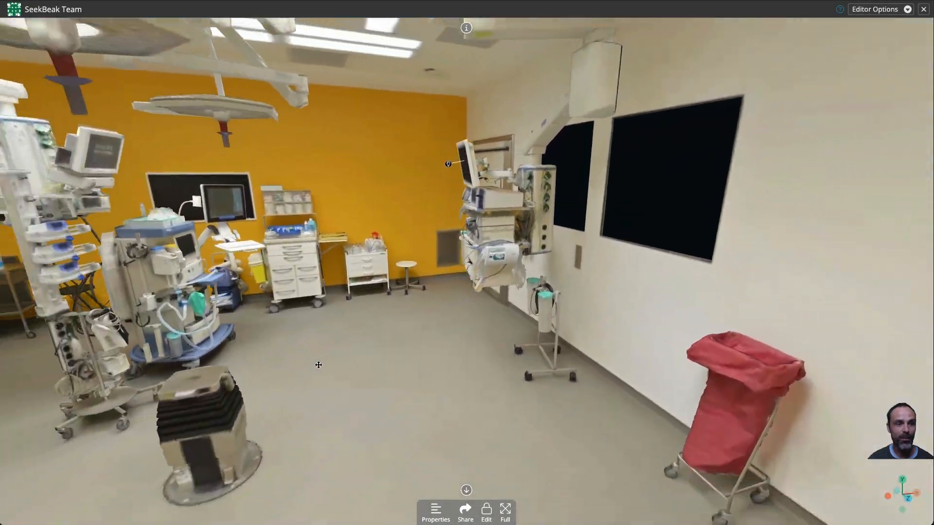
# Step: Look around the room from several viewpoints to check how the hotspot appears on the monitor cart
pyautogui.scroll(-5, 319, 364)
pyautogui.moveTo(332, 364); pyautogui.dragTo(561, 346)
pyautogui.scroll(3, 437, 354)
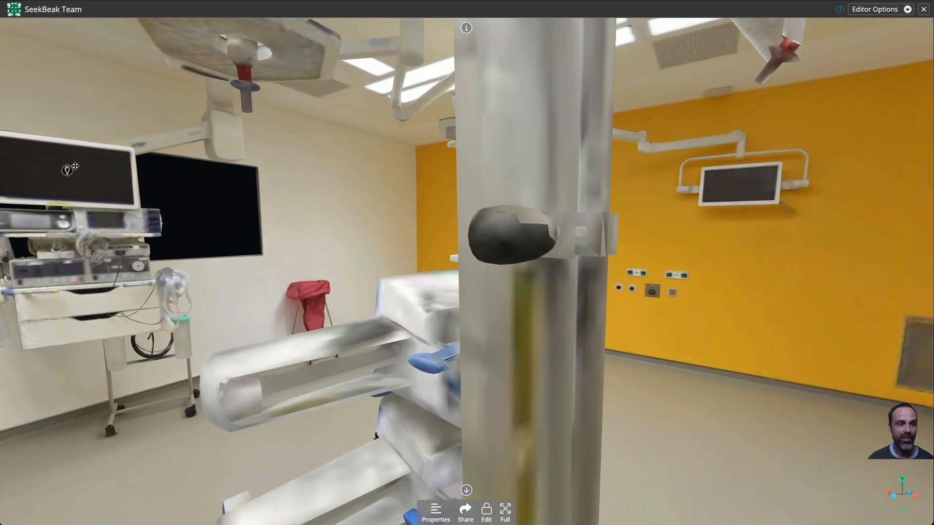
pyautogui.click(74, 167)
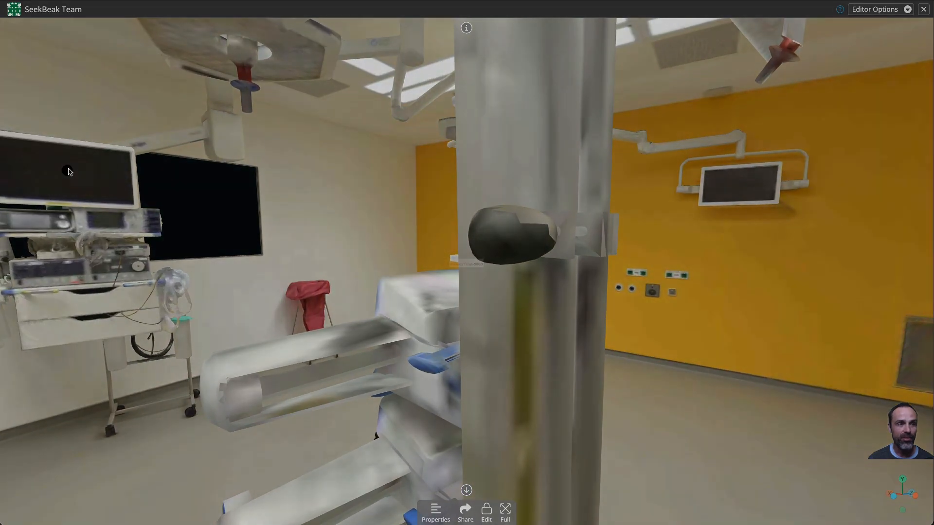
pyautogui.click(321, 225)
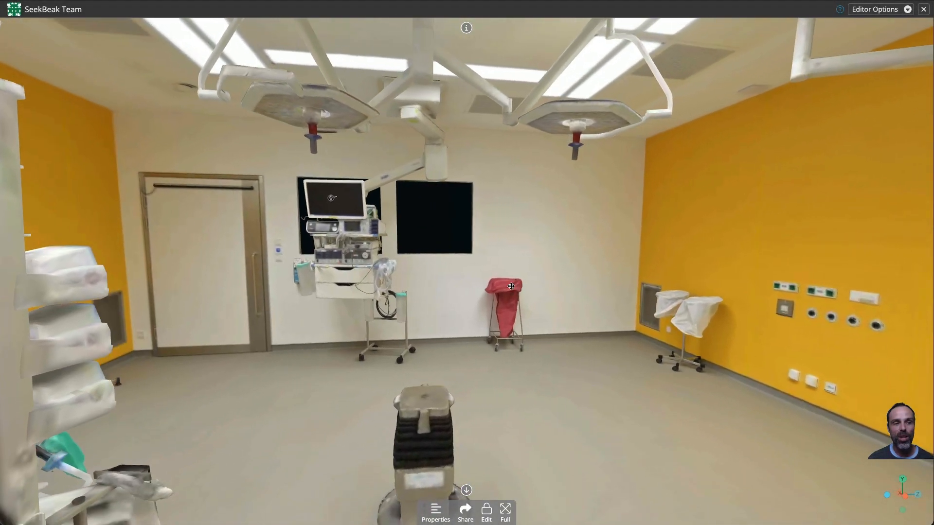
pyautogui.moveTo(511, 286); pyautogui.dragTo(499, 287)
pyautogui.scroll(10, 499, 287)
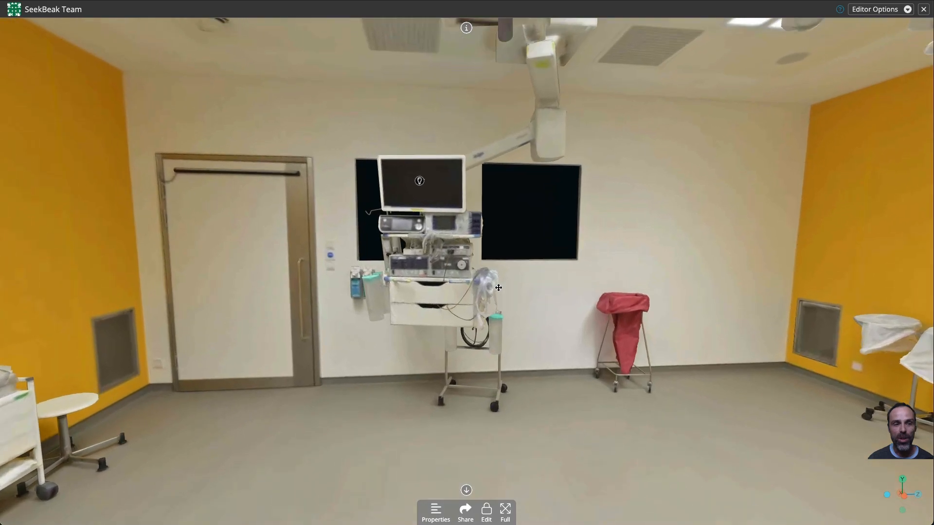
pyautogui.scroll(-10, 499, 288)
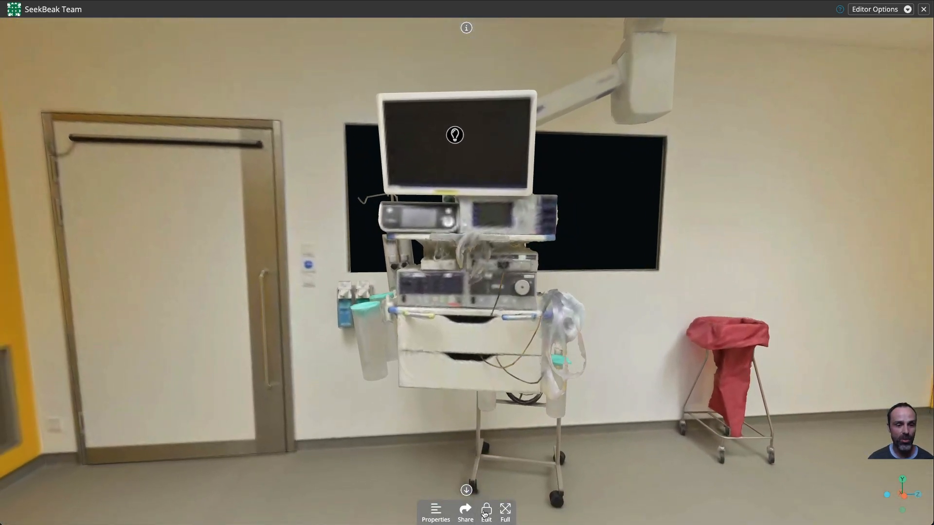
# Step: Enter edit mode and add a new camera waypoint named KidneyTron5000
pyautogui.click(486, 511)
pyautogui.click(530, 511)
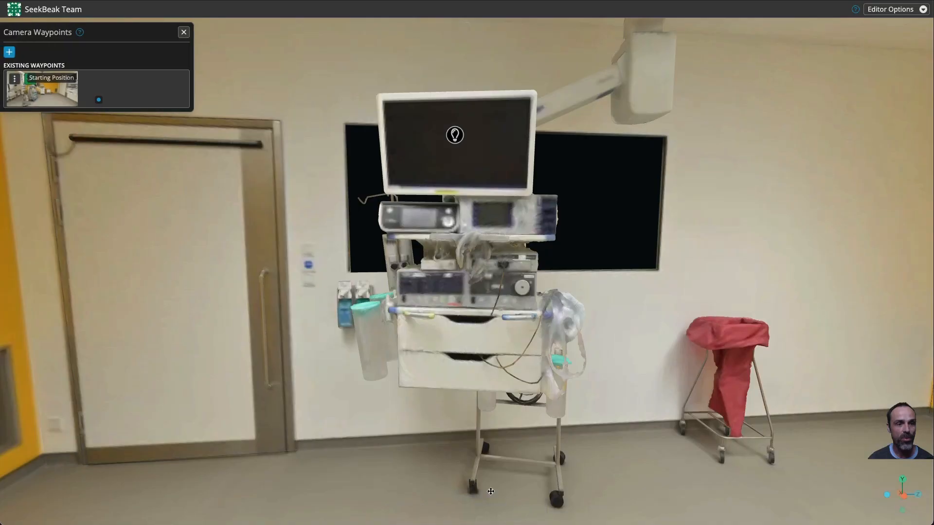
pyautogui.click(9, 53)
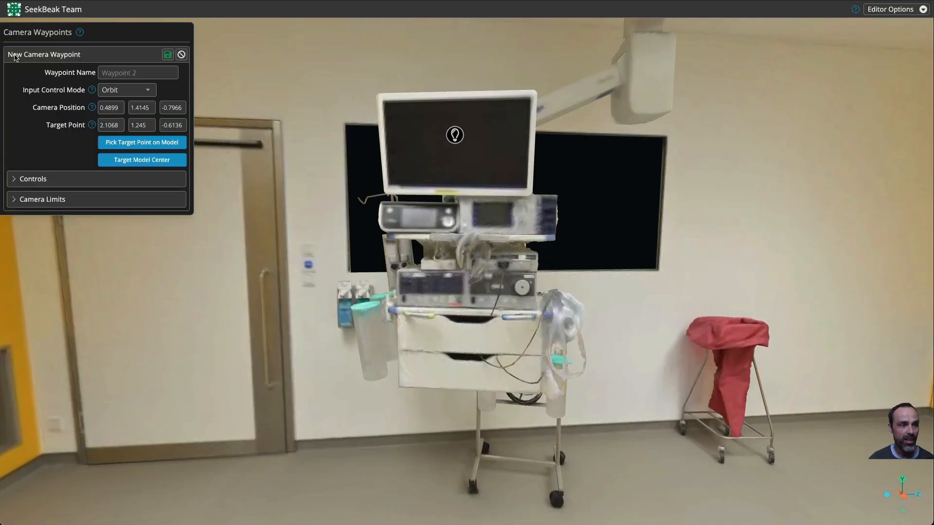
pyautogui.click(126, 74)
pyautogui.write('KidnyTron5000')
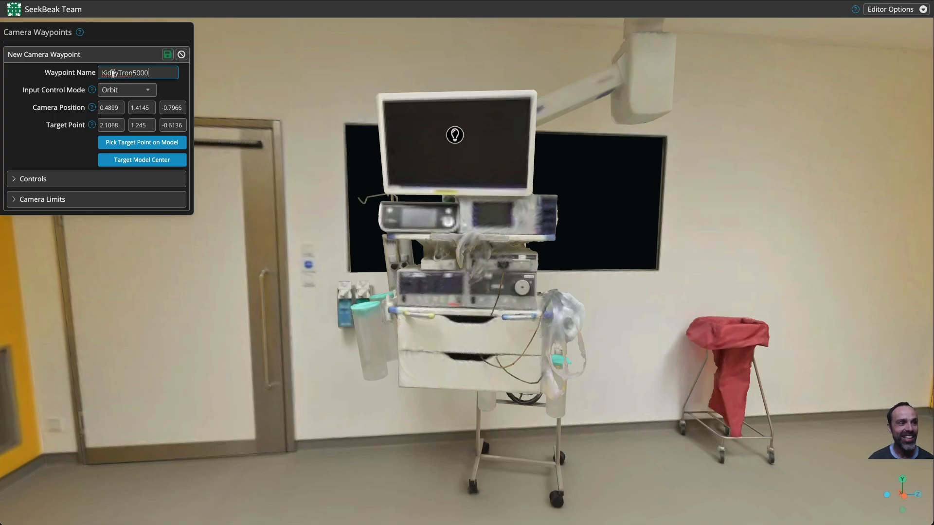
pyautogui.write('n')
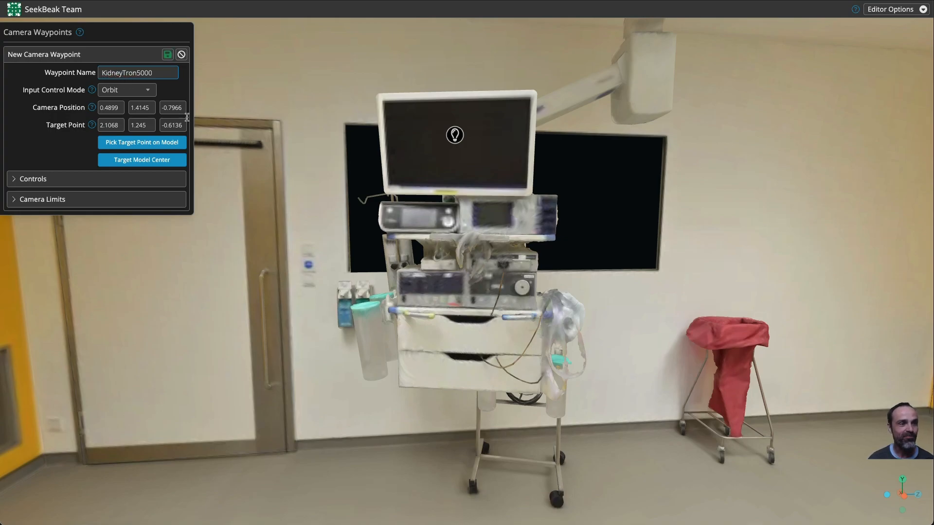
# Step: Move the waypoint's camera in closer to the monitor cart
pyautogui.moveTo(285, 250); pyautogui.dragTo(302, 257)
pyautogui.press('d')
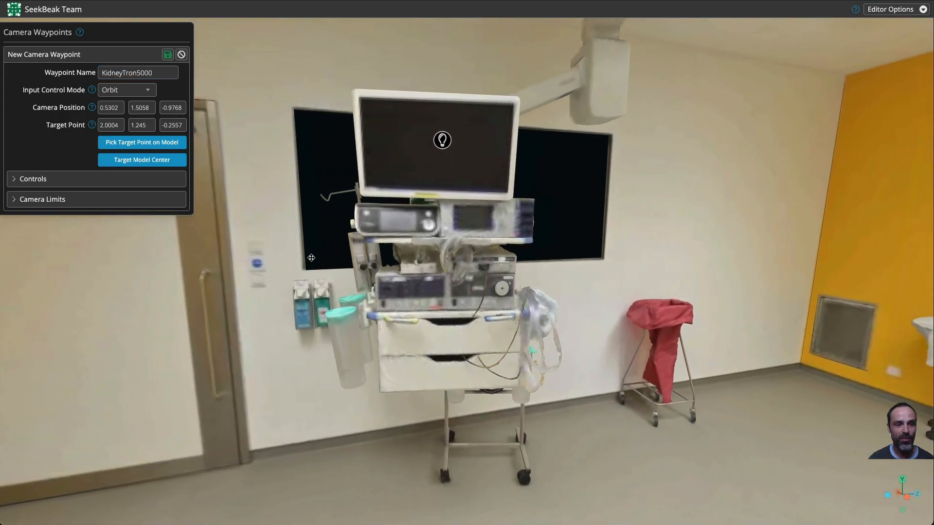
pyautogui.press('q')
pyautogui.press('w')
pyautogui.press('a')
pyautogui.press('e')
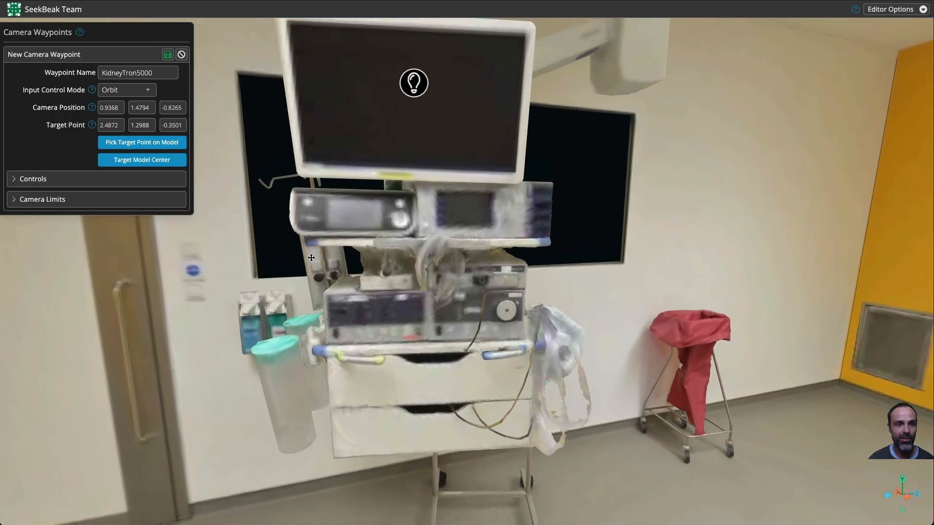
# Step: Set the waypoint's yaw limits to 221–287 by recording the camera rotating left to right
pyautogui.click(62, 200)
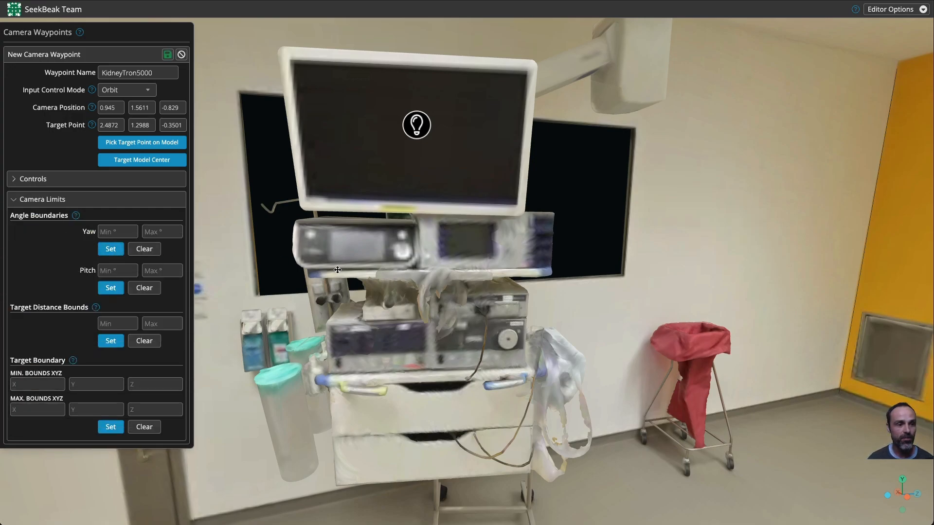
pyautogui.moveTo(197, 254); pyautogui.dragTo(292, 256)
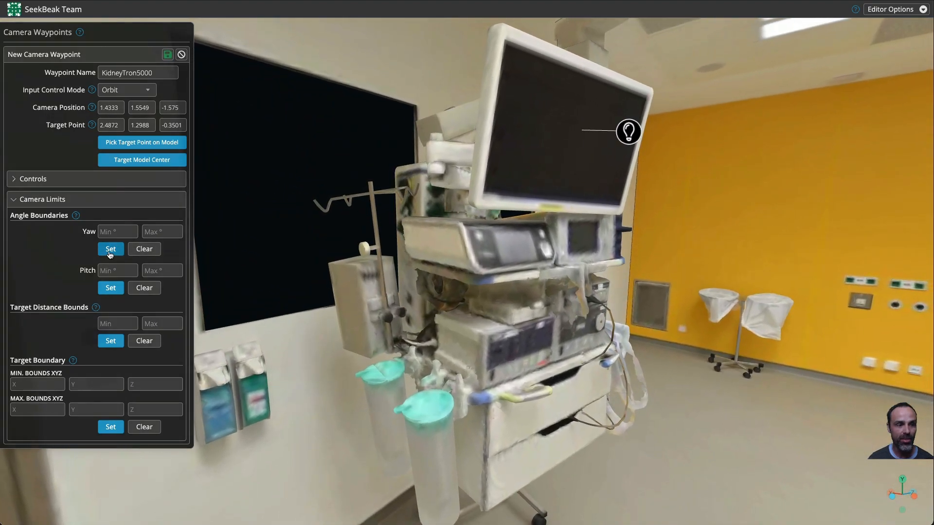
pyautogui.click(110, 249)
pyautogui.click(34, 125)
pyautogui.moveTo(468, 349); pyautogui.dragTo(322, 202)
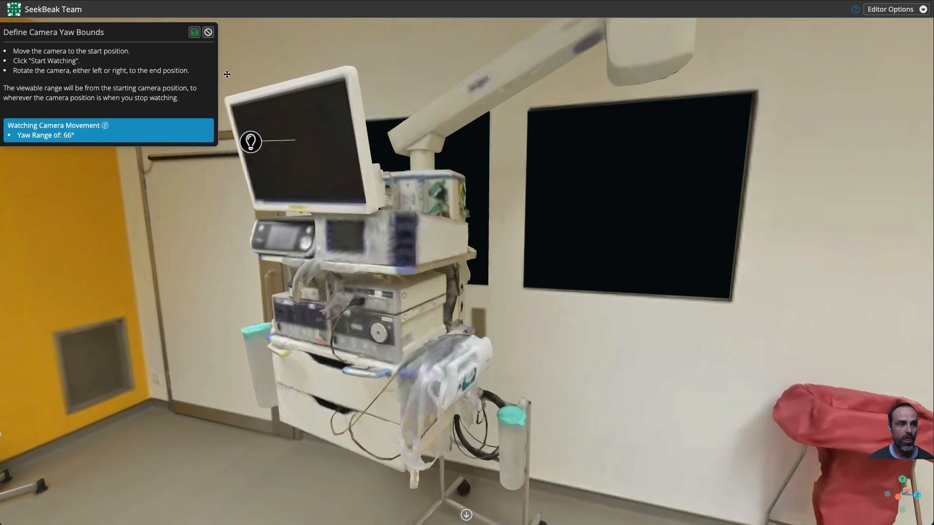
pyautogui.click(194, 32)
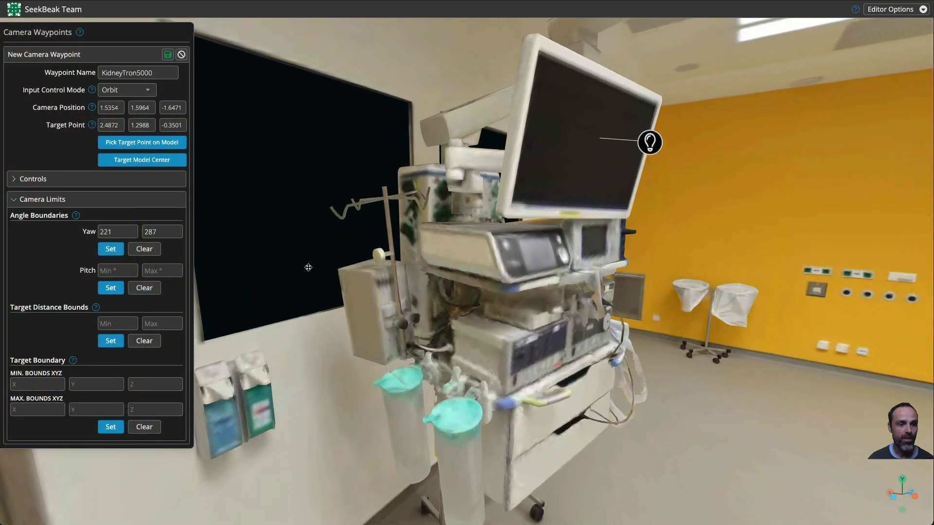
# Step: Set the waypoint's pitch limits to 67–111 by recording the camera tilting up and down
pyautogui.moveTo(309, 267); pyautogui.dragTo(497, 374)
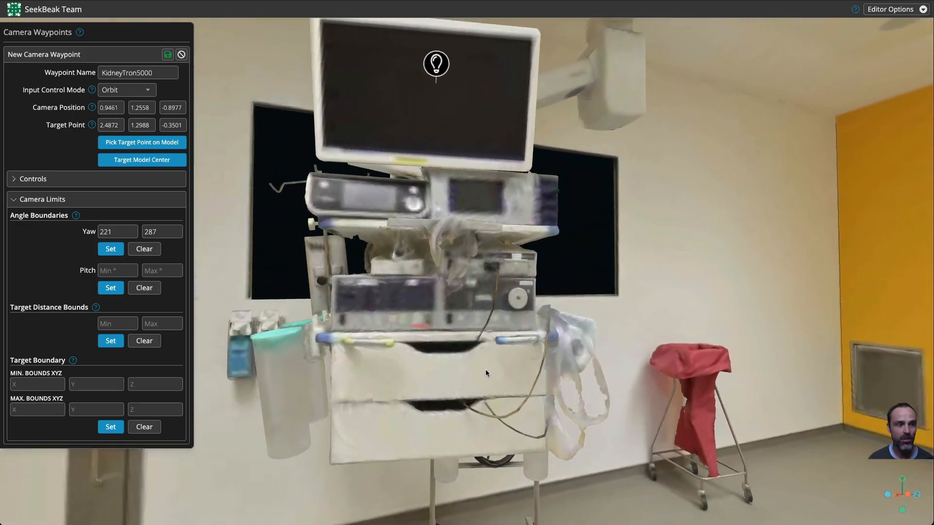
pyautogui.click(110, 289)
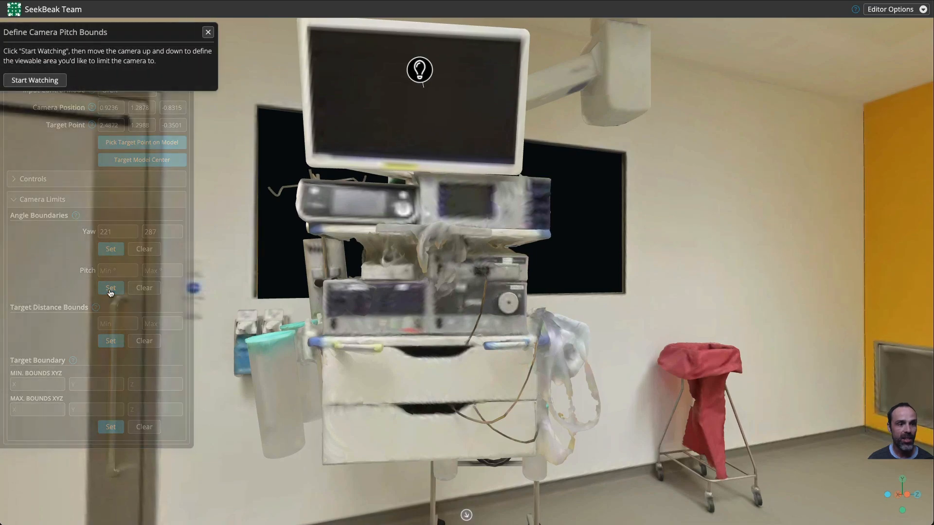
pyautogui.click(31, 81)
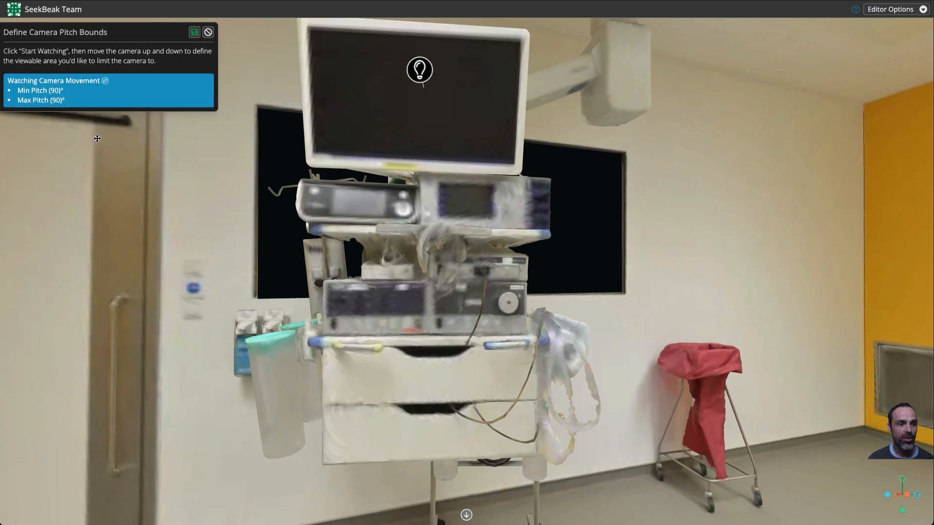
pyautogui.moveTo(76, 128); pyautogui.dragTo(247, 261)
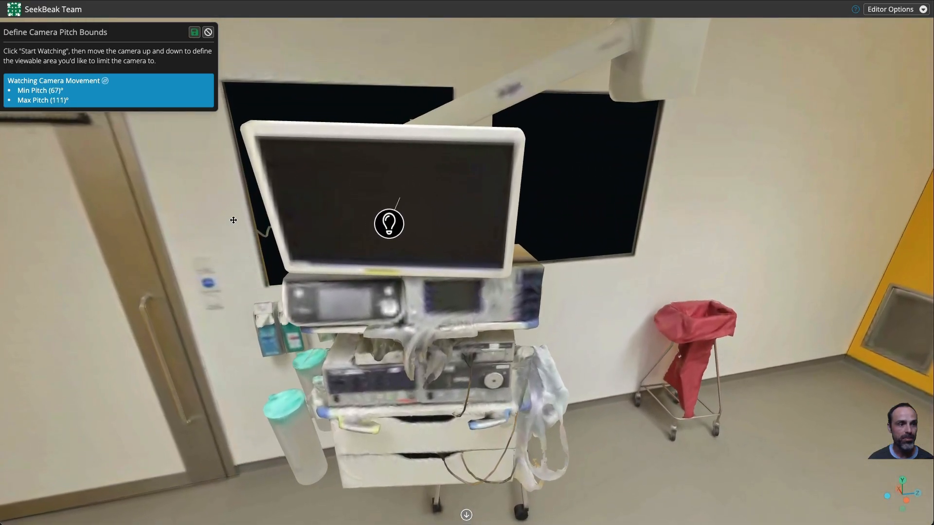
pyautogui.click(194, 32)
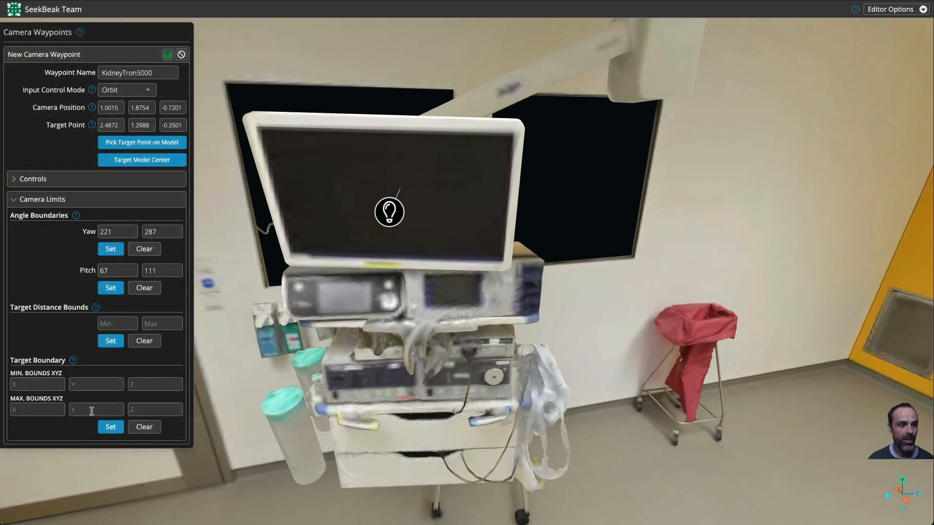
# Step: Turn on the Camera Target Helper visualization
pyautogui.moveTo(418, 345); pyautogui.dragTo(544, 308)
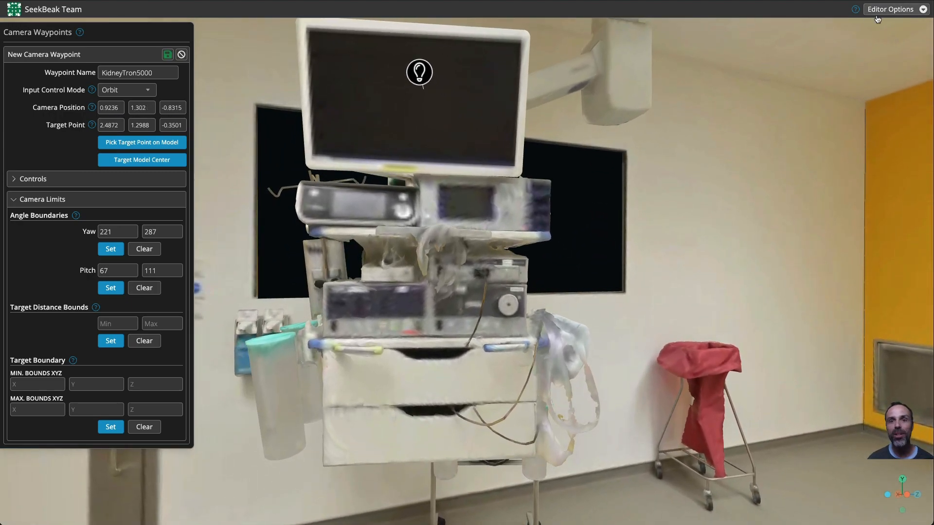
pyautogui.click(892, 9)
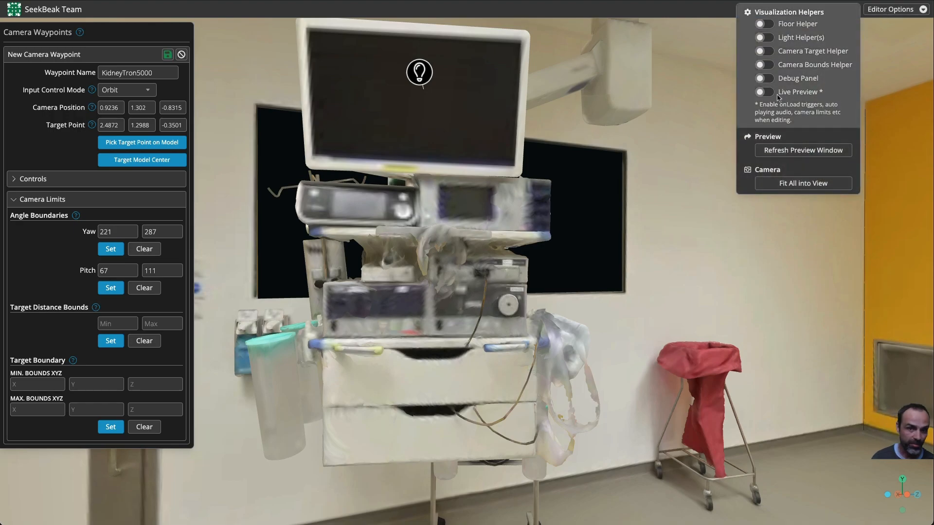
pyautogui.click(764, 51)
# Step: Move the camera target point onto the monitor cart with the target gizmo
pyautogui.moveTo(570, 318); pyautogui.dragTo(549, 492)
pyautogui.moveTo(495, 261); pyautogui.dragTo(457, 275)
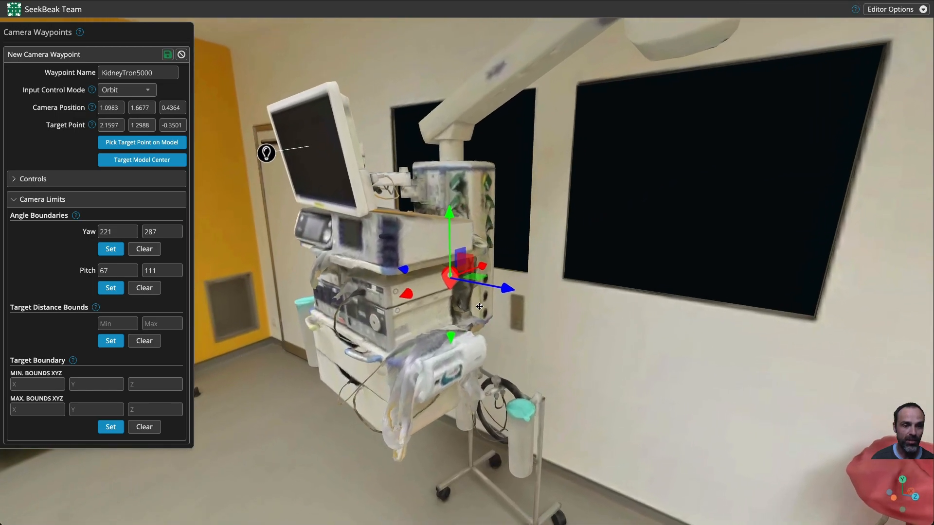
pyautogui.moveTo(517, 284); pyautogui.dragTo(479, 274)
pyautogui.moveTo(471, 390); pyautogui.dragTo(318, 364)
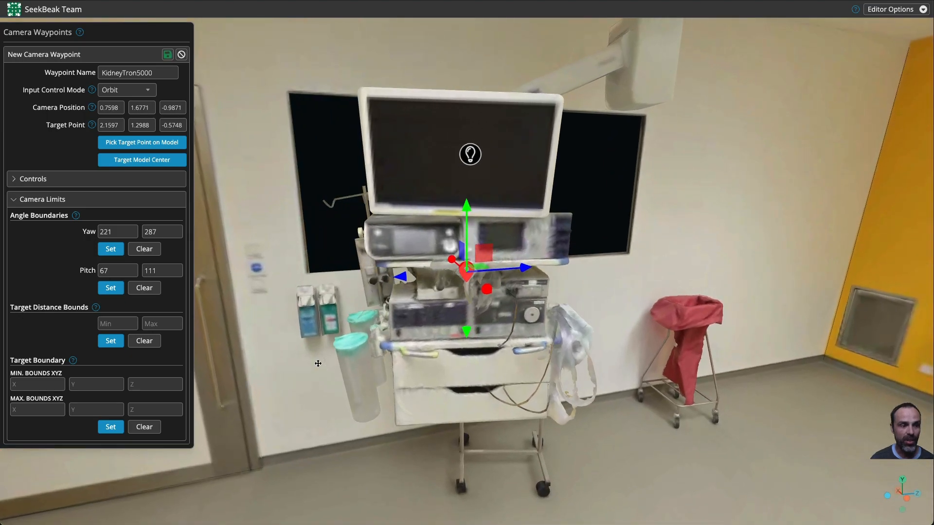
# Step: Set the target distance bounds to 1.097–1.712 by recording the camera dollying in and out
pyautogui.click(112, 341)
pyautogui.click(25, 119)
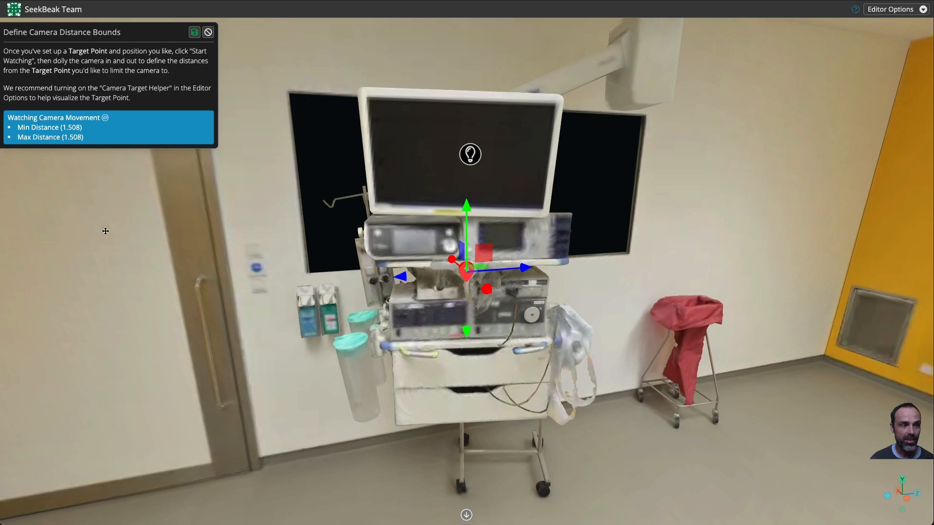
pyautogui.scroll(-2, 238, 325)
pyautogui.scroll(6, 238, 325)
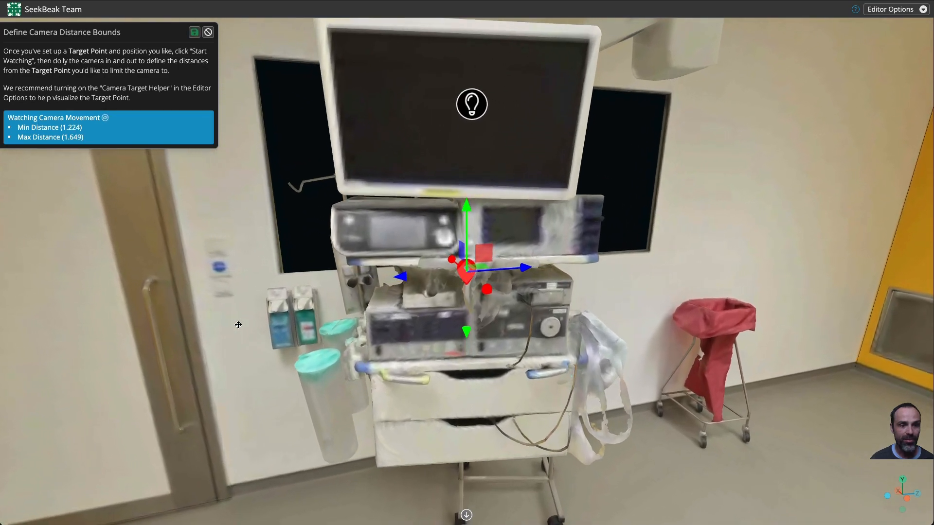
pyautogui.scroll(-3, 238, 325)
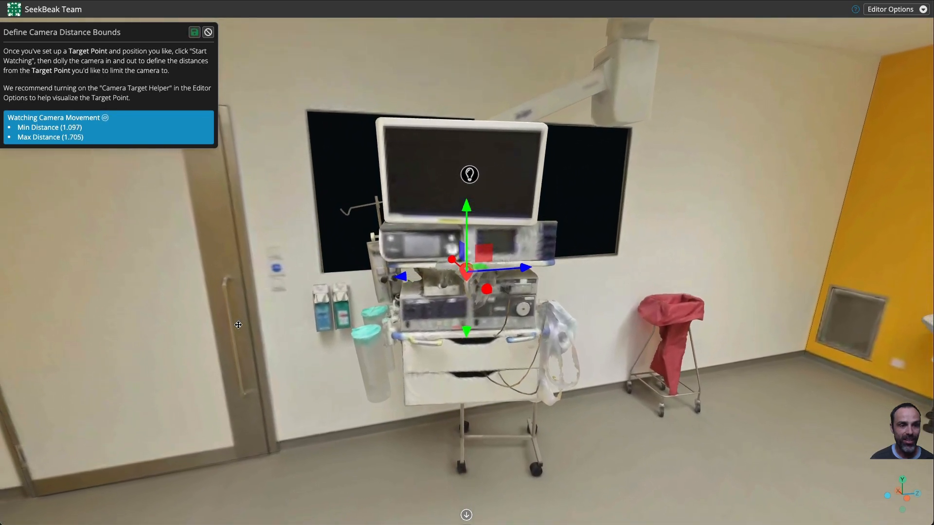
pyautogui.click(194, 32)
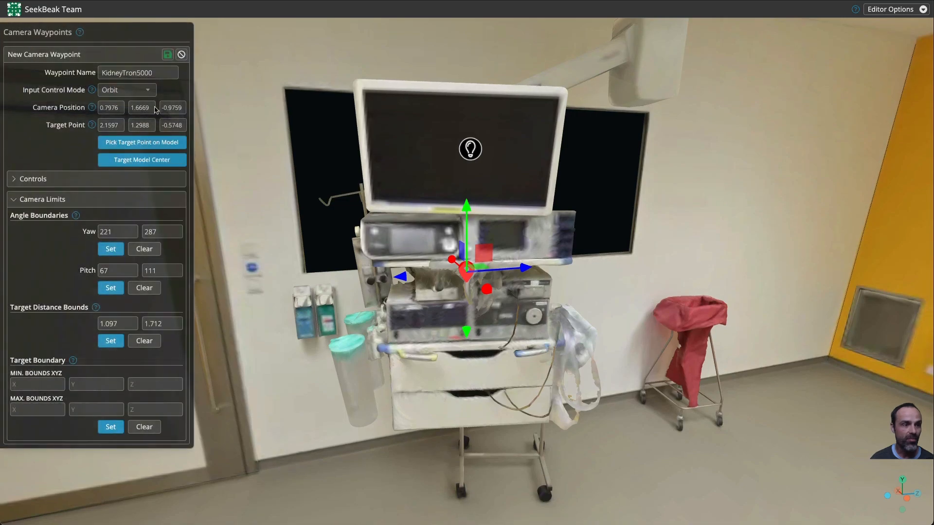
# Step: Save the KidneyTron5000 camera waypoint
pyautogui.click(168, 55)
pyautogui.click(170, 34)
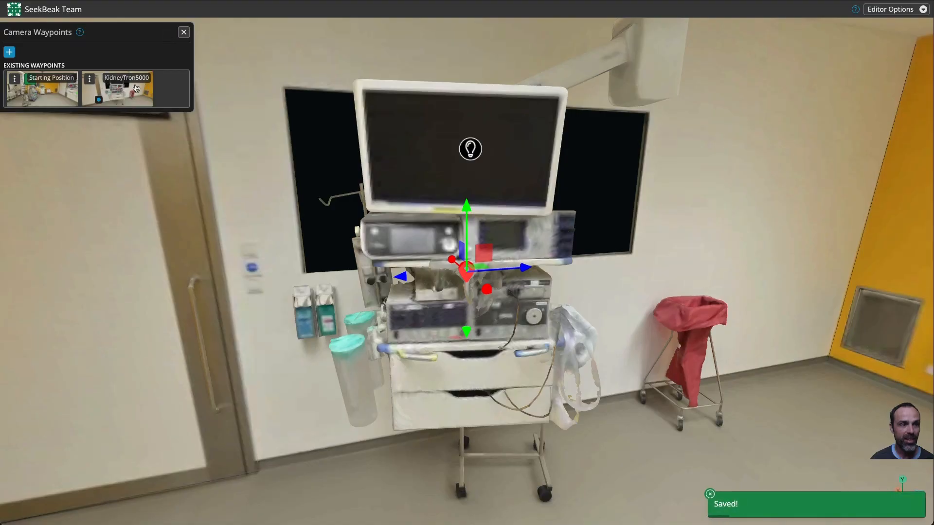
# Step: Activate the KidneyTron5000 waypoint to test its camera limits, then close the waypoints panel
pyautogui.click(134, 94)
pyautogui.moveTo(288, 252); pyautogui.dragTo(835, 97)
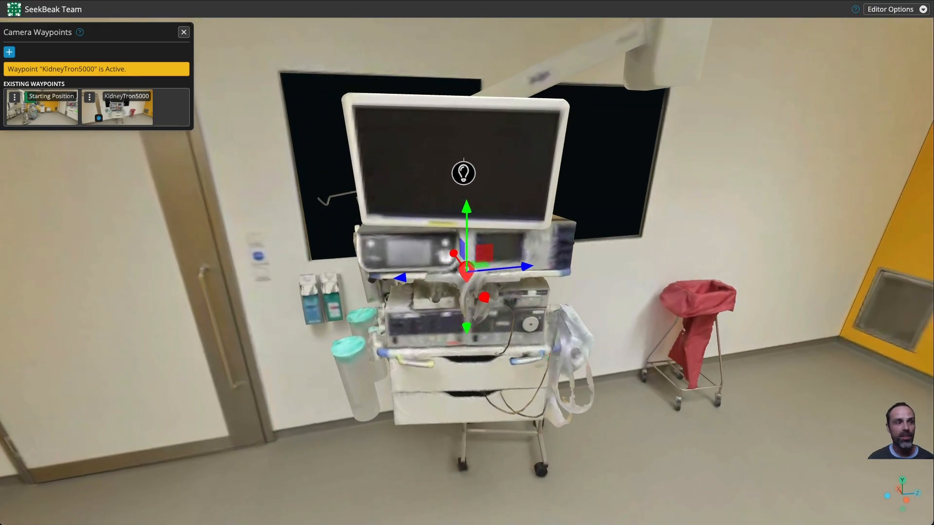
pyautogui.click(183, 32)
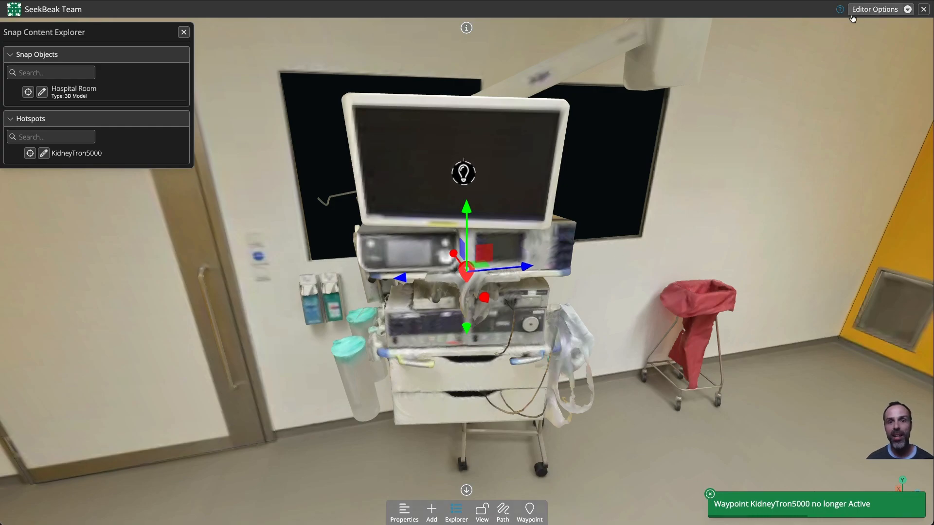
# Step: Turn off the Camera Target Helper and open the KidneyTron5000 hotspot's properties
pyautogui.click(878, 9)
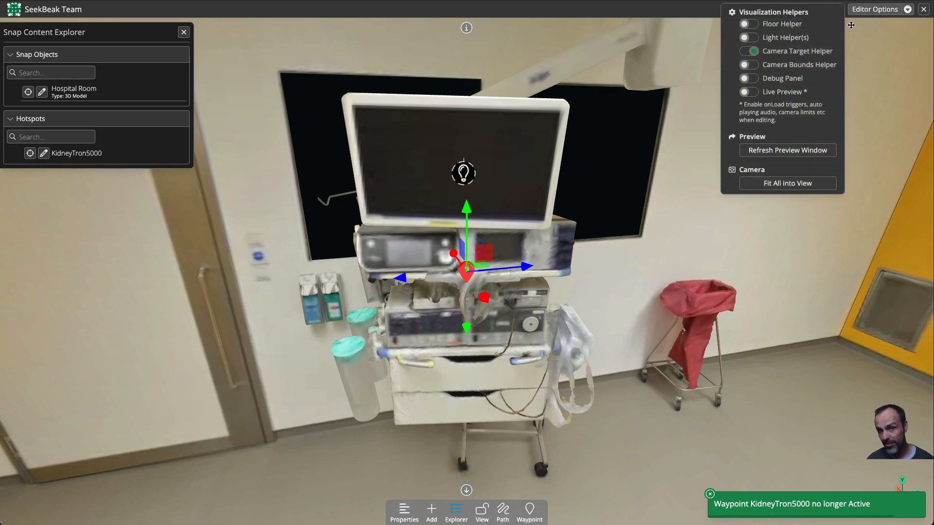
pyautogui.click(747, 52)
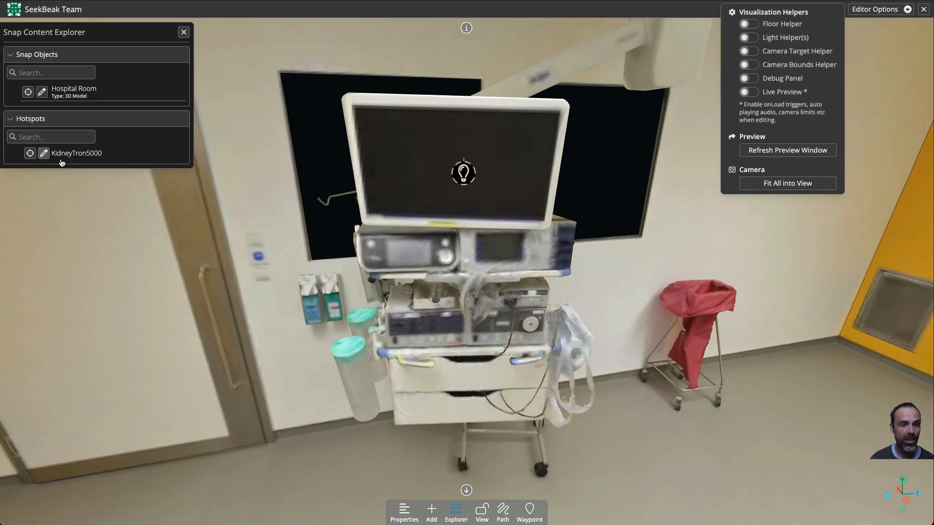
pyautogui.click(463, 173)
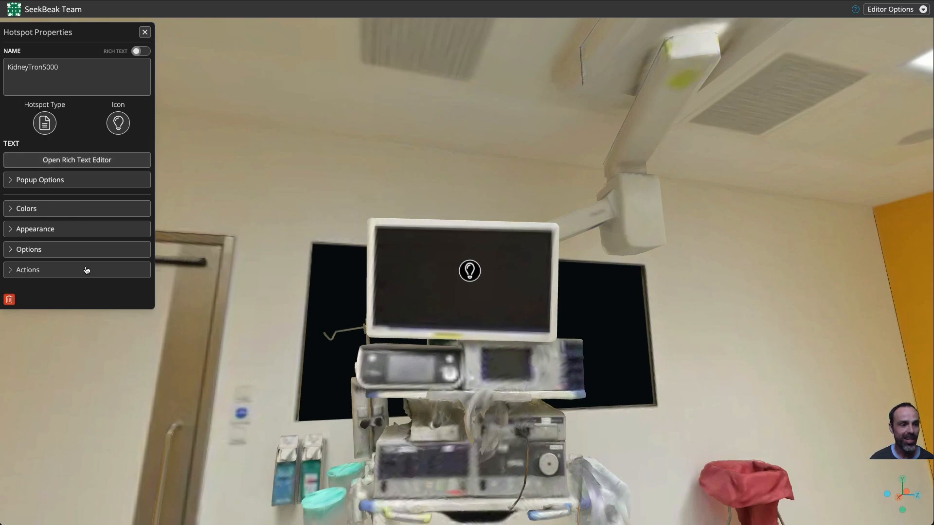
# Step: Add a Go To Waypoint action to the KidneyTron5000 hotspot, targeting the KidneyTron5000 camera waypoint
pyautogui.click(30, 271)
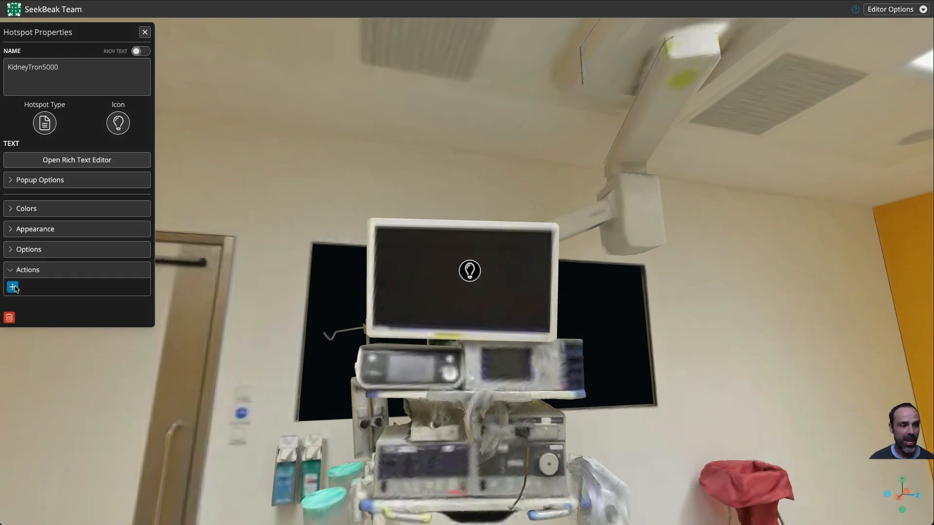
pyautogui.click(12, 287)
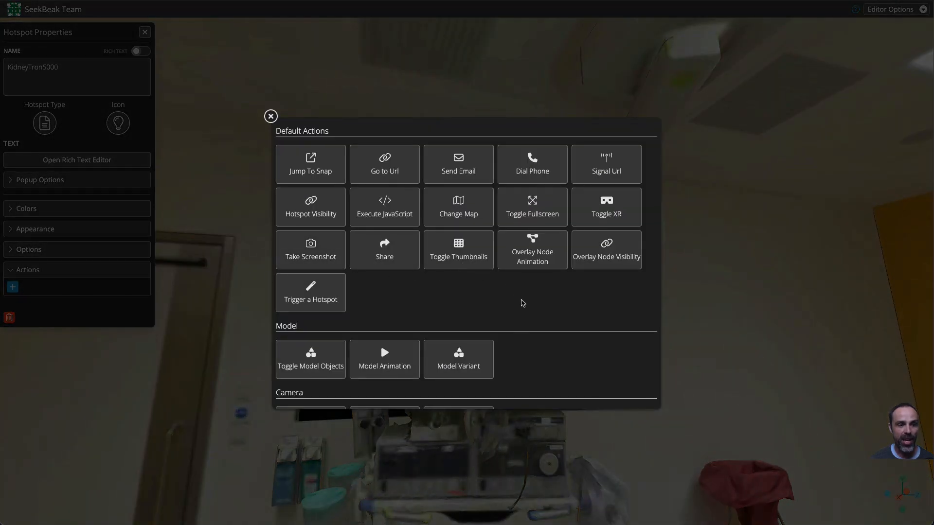
pyautogui.scroll(-2, 522, 303)
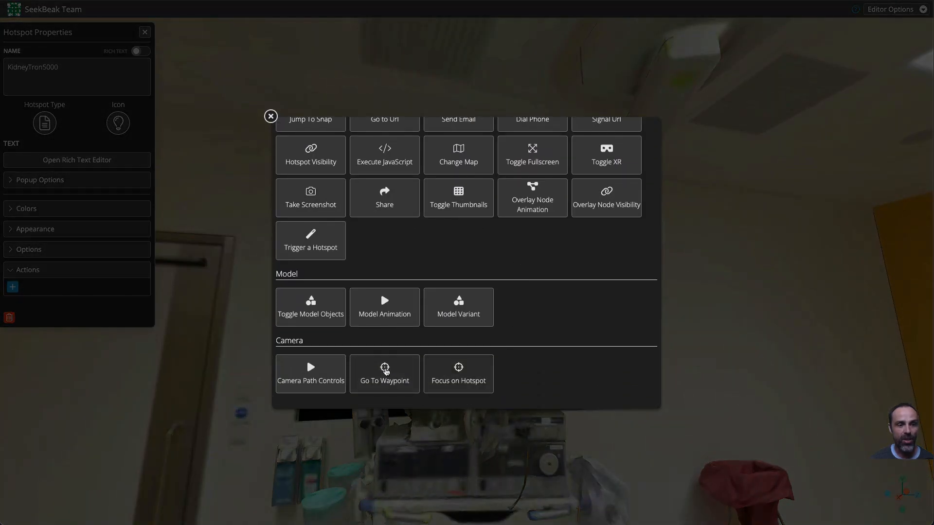
pyautogui.click(385, 371)
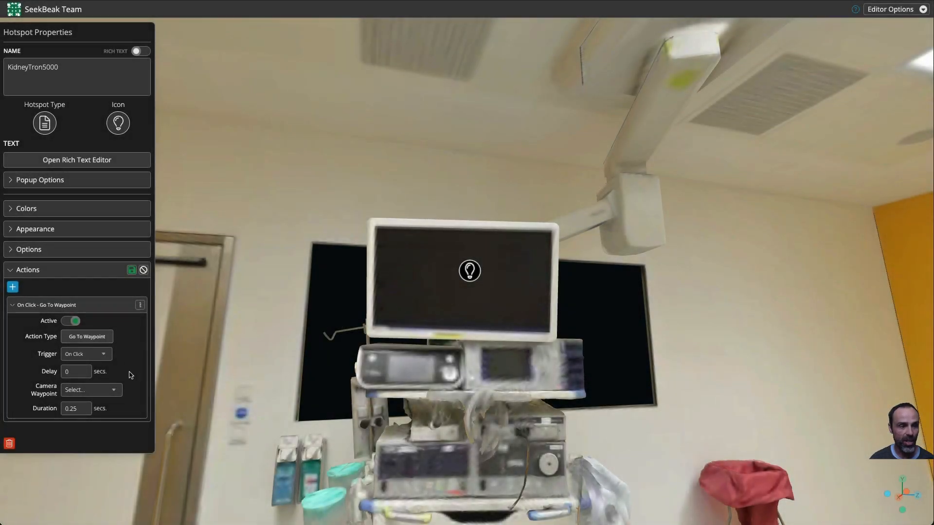
pyautogui.click(107, 387)
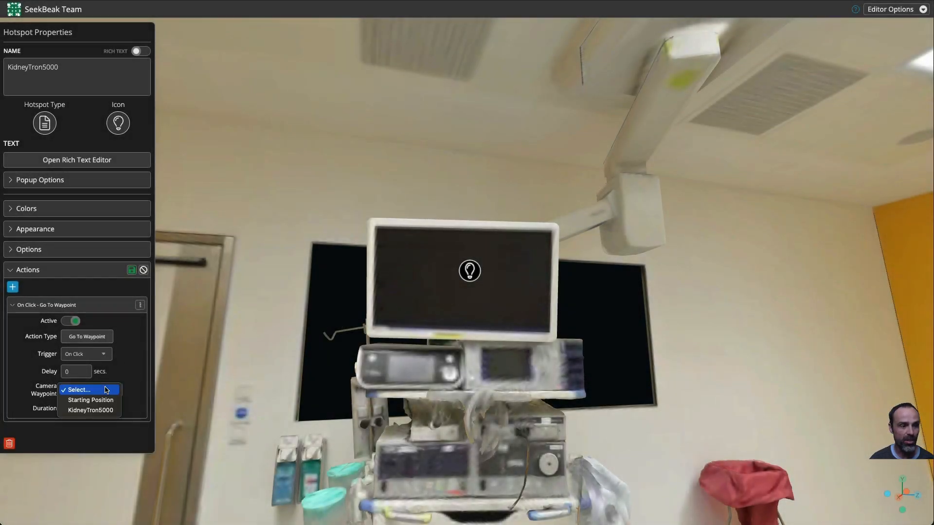
pyautogui.click(99, 410)
# Step: Set the action's duration to 0.5 seconds, accept the action changes, and close the hotspot properties
pyautogui.doubleClick(81, 408)
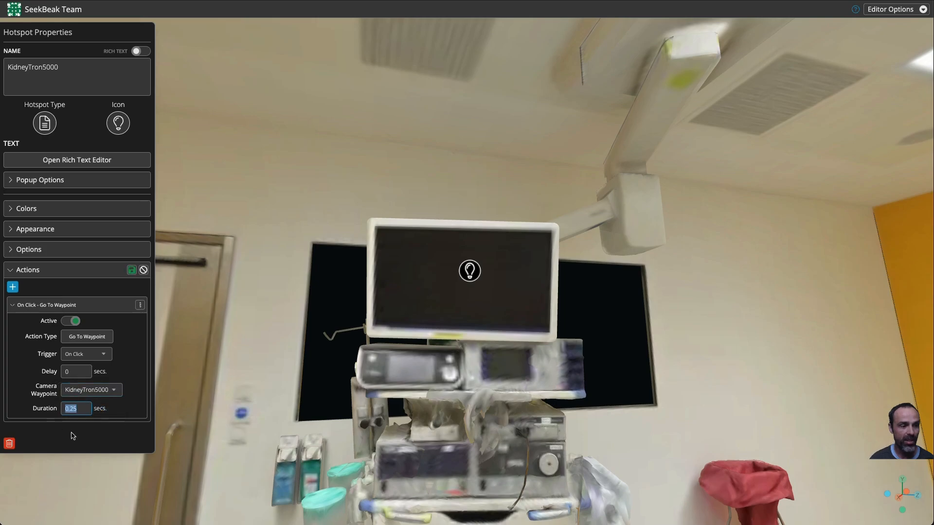
pyautogui.write('0.5')
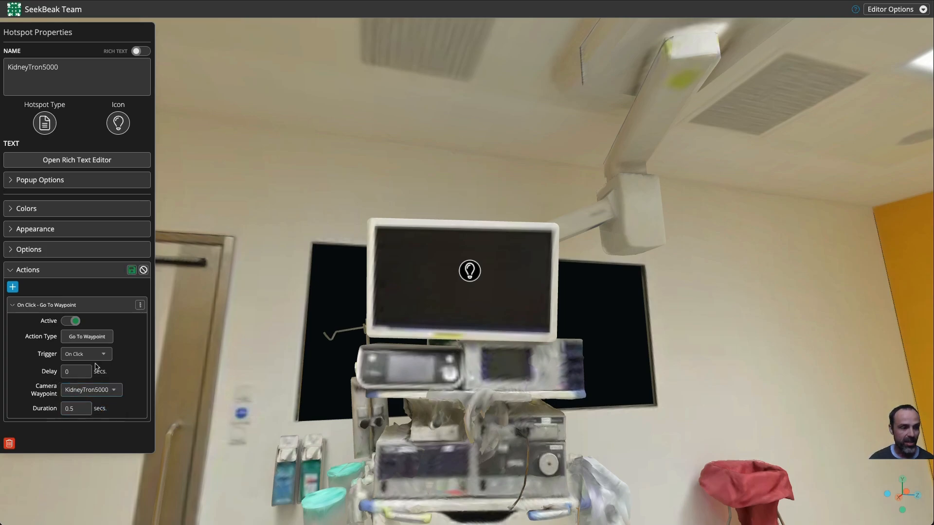
pyautogui.click(131, 274)
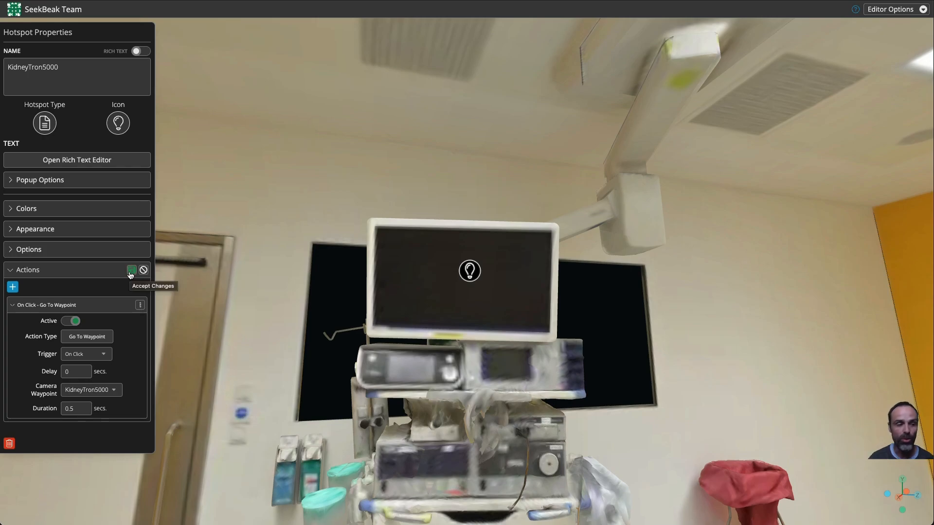
pyautogui.click(130, 273)
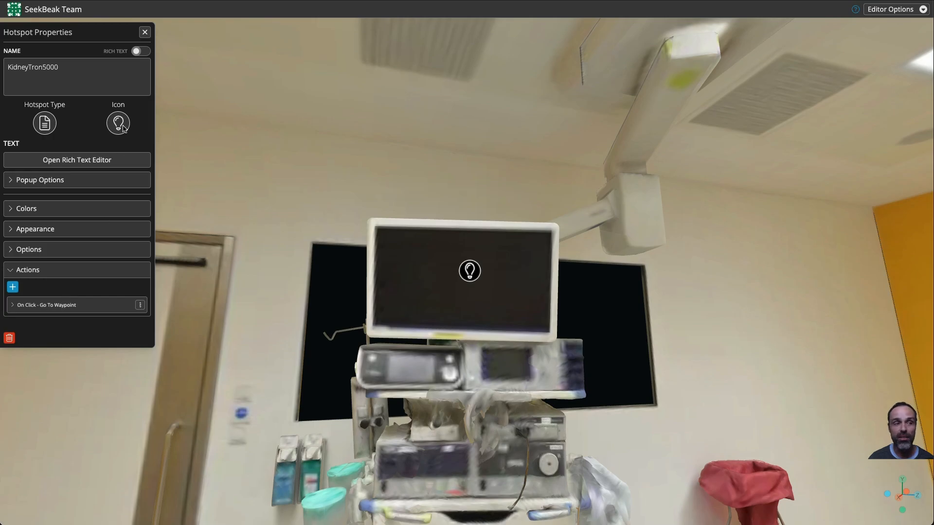
pyautogui.click(145, 32)
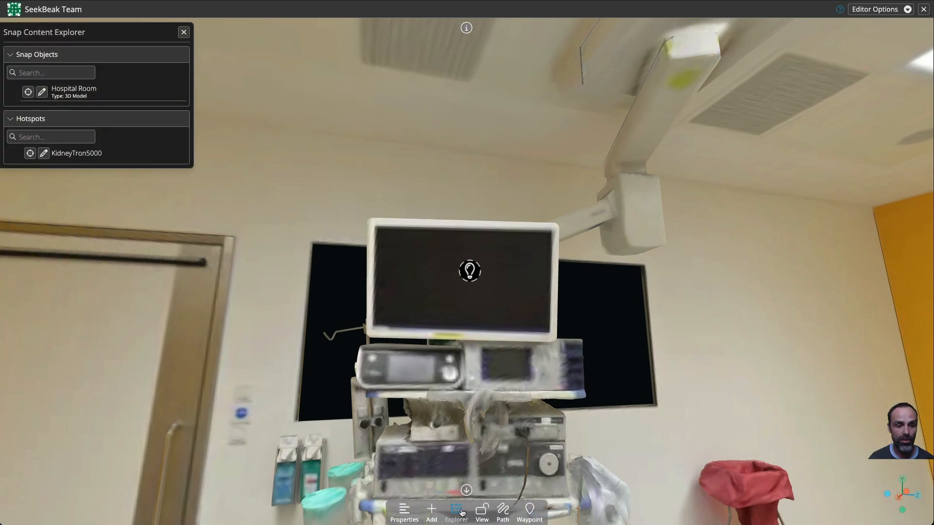
# Step: Switch to view mode and test the hotspot by opening it, closing its popup, and orbiting the camera at the waypoint
pyautogui.click(482, 514)
pyautogui.moveTo(382, 382); pyautogui.dragTo(305, 388)
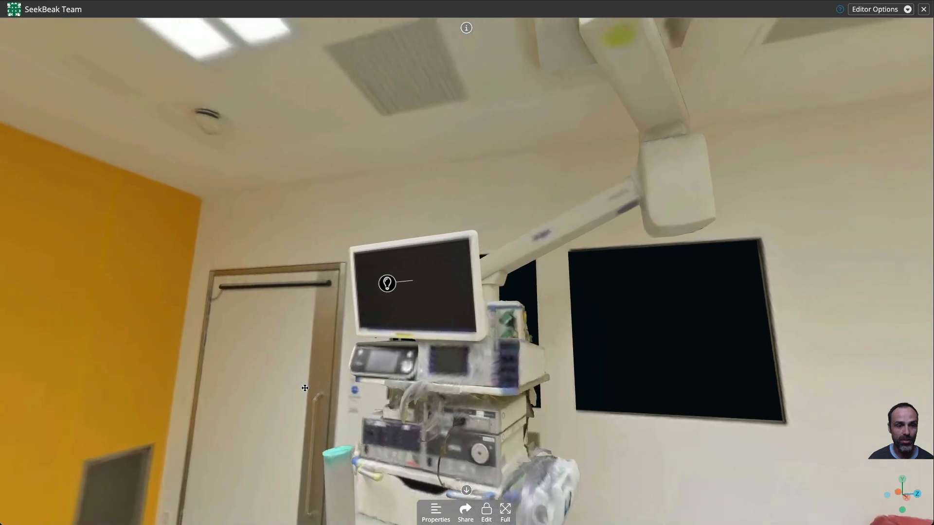
pyautogui.scroll(-10, 305, 388)
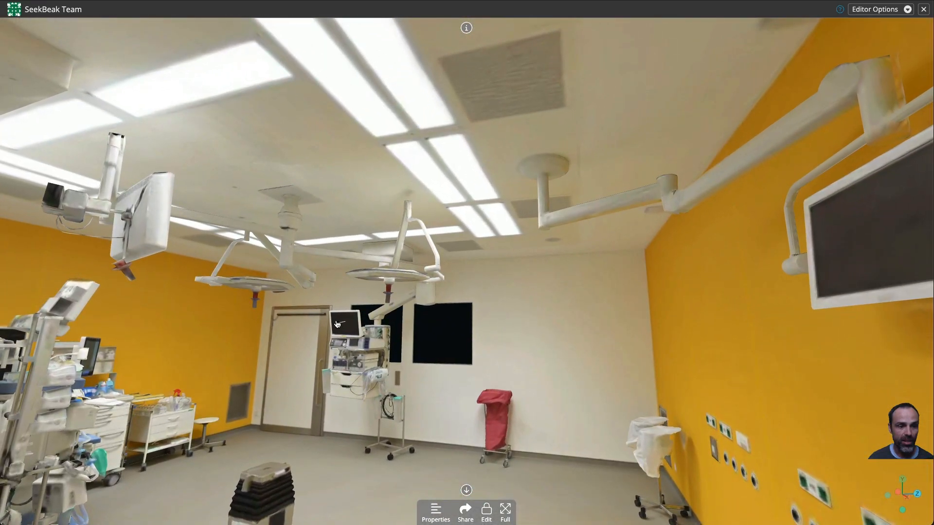
pyautogui.click(337, 324)
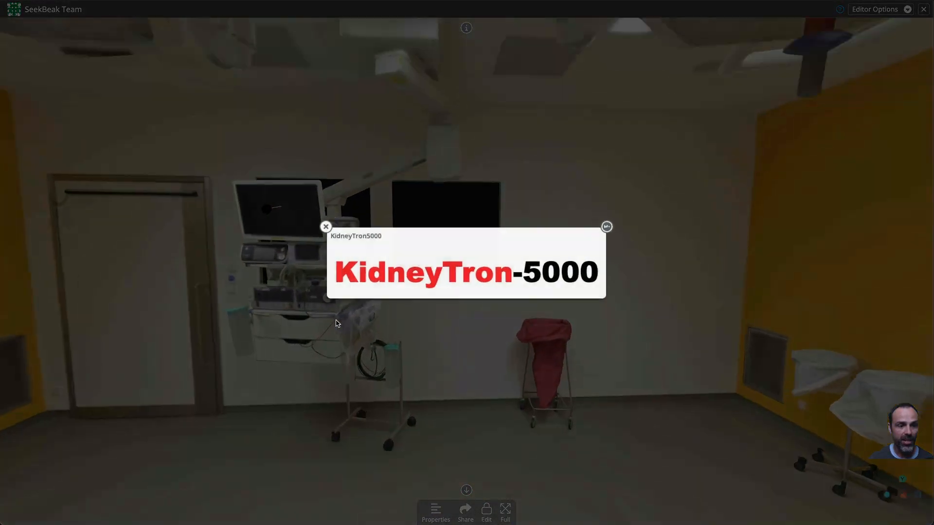
pyautogui.click(320, 234)
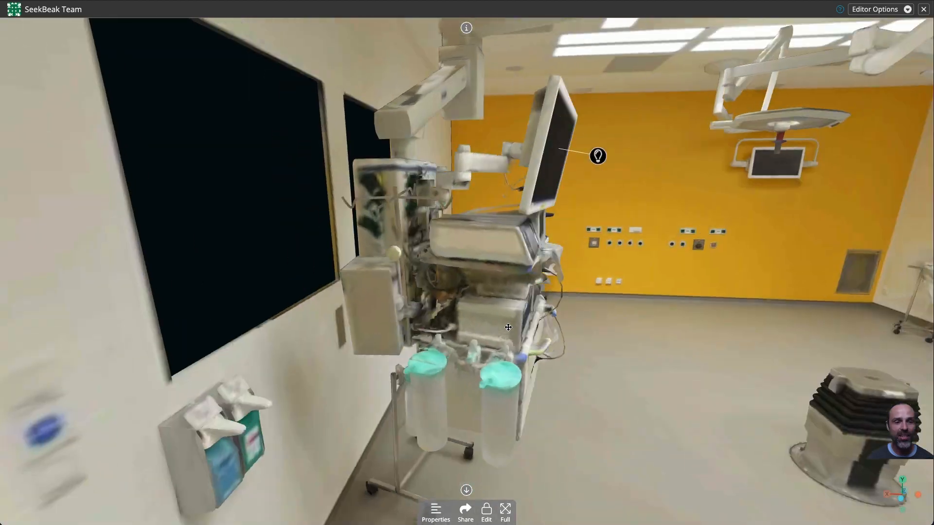
pyautogui.moveTo(508, 327); pyautogui.dragTo(476, 335)
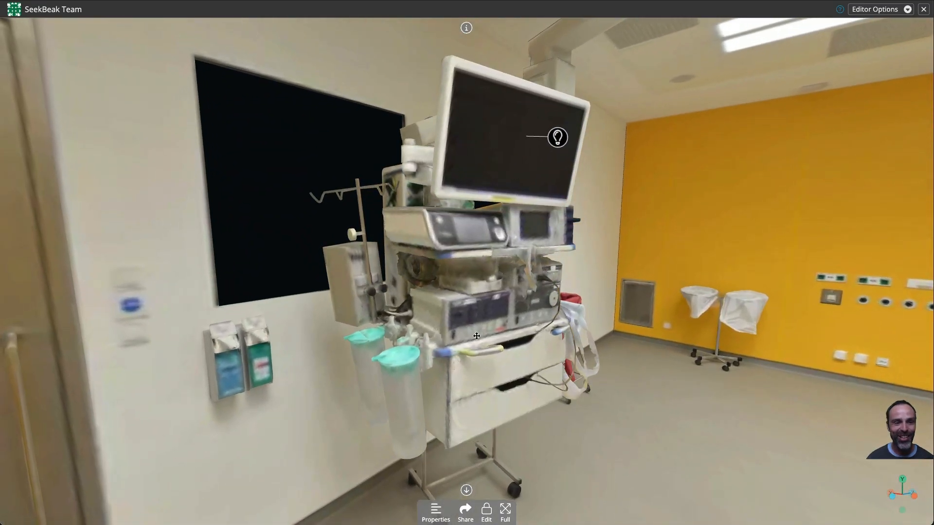